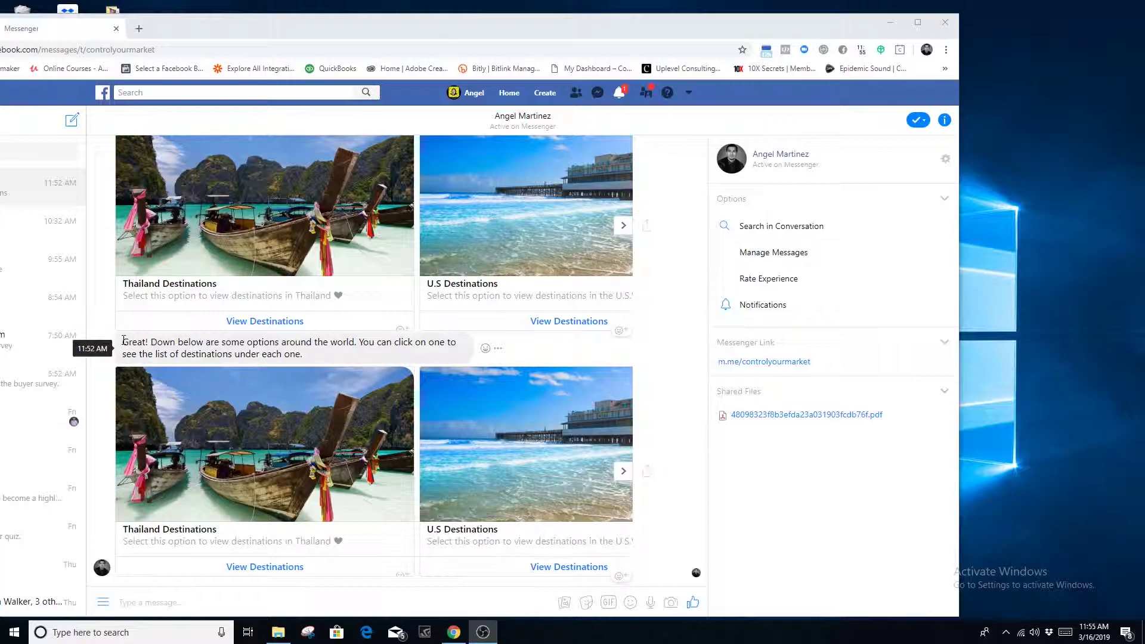
# Examine the bot's introductory message and browse the Thailand, U.S and Mexico cards of its latest destination gallery.
pyautogui.moveTo(123, 341); pyautogui.dragTo(342, 356)
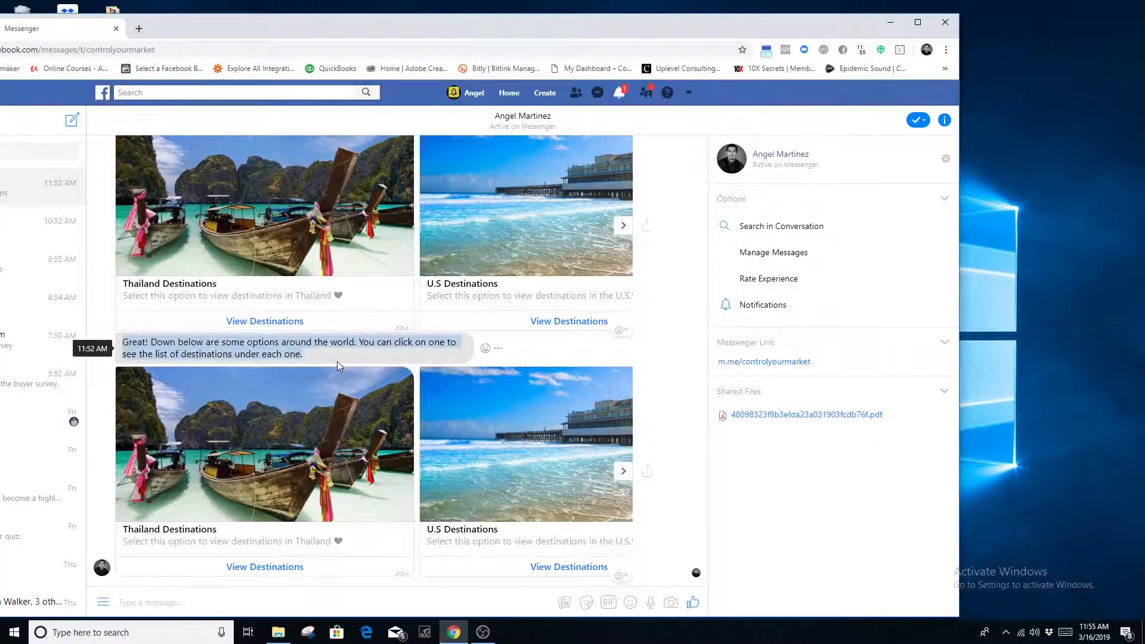
pyautogui.click(343, 356)
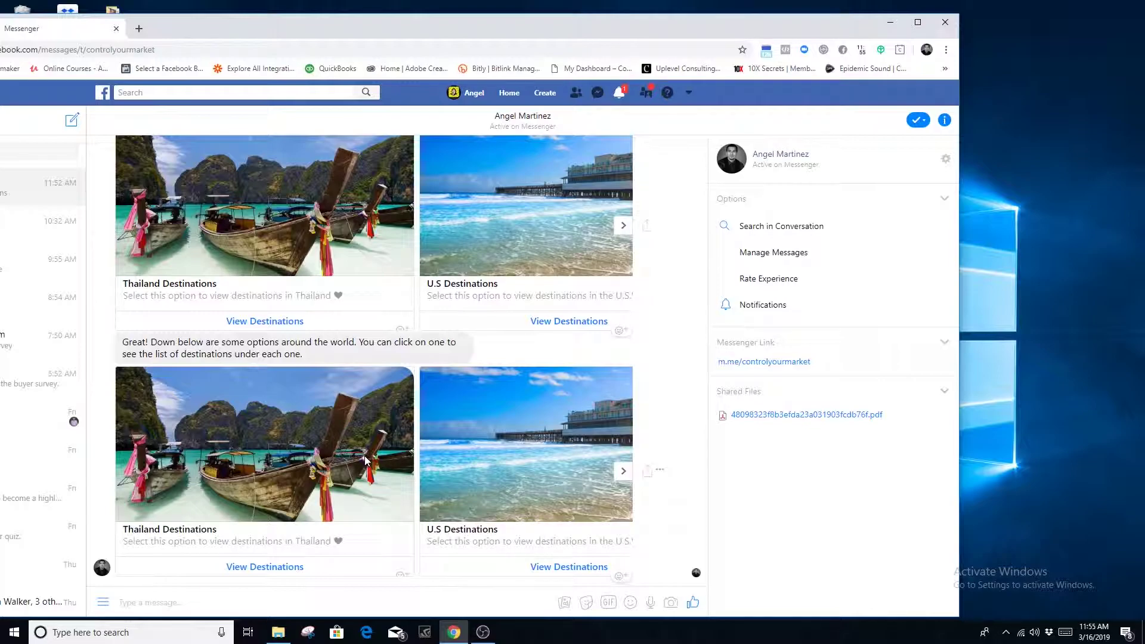
pyautogui.moveTo(124, 348); pyautogui.dragTo(315, 355)
pyautogui.click(316, 356)
pyautogui.click(623, 471)
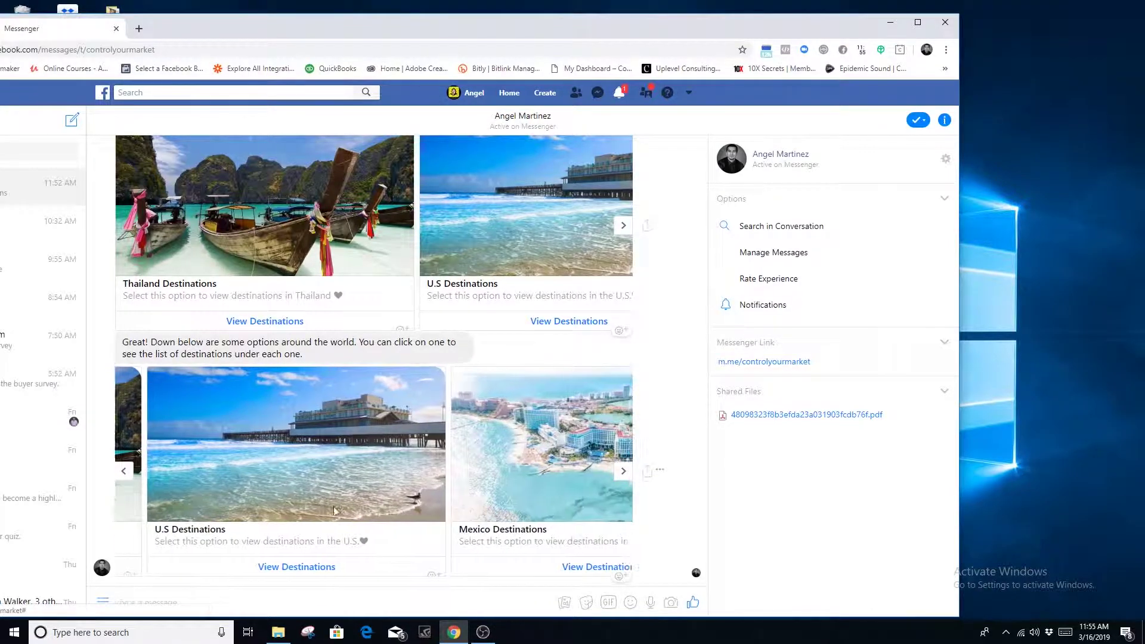
pyautogui.click(623, 471)
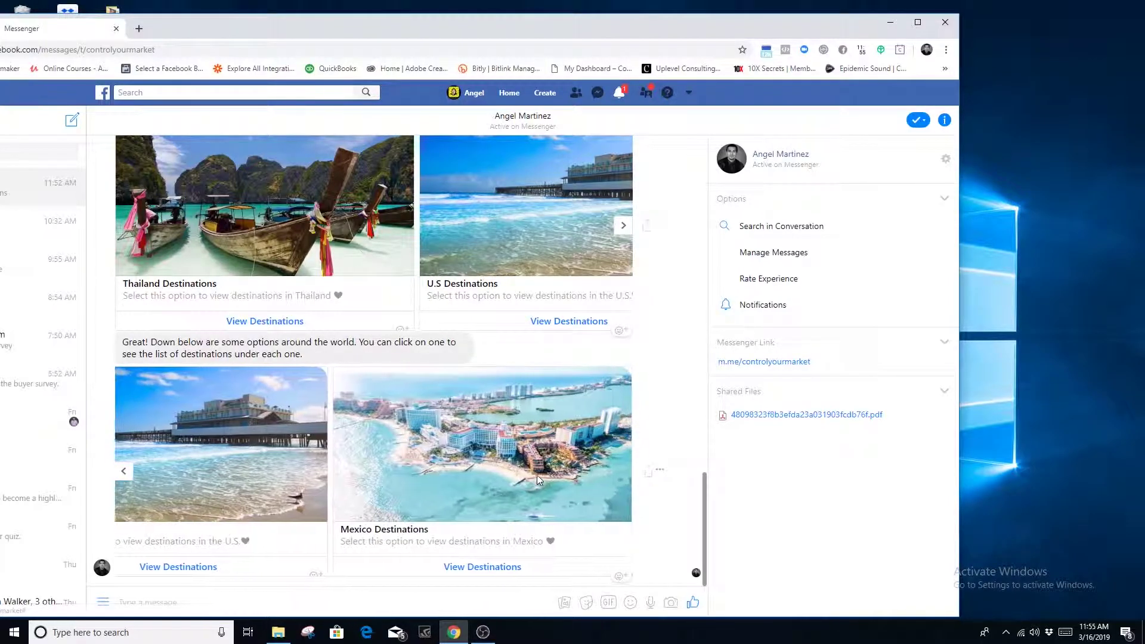
pyautogui.click(124, 471)
pyautogui.click(124, 471)
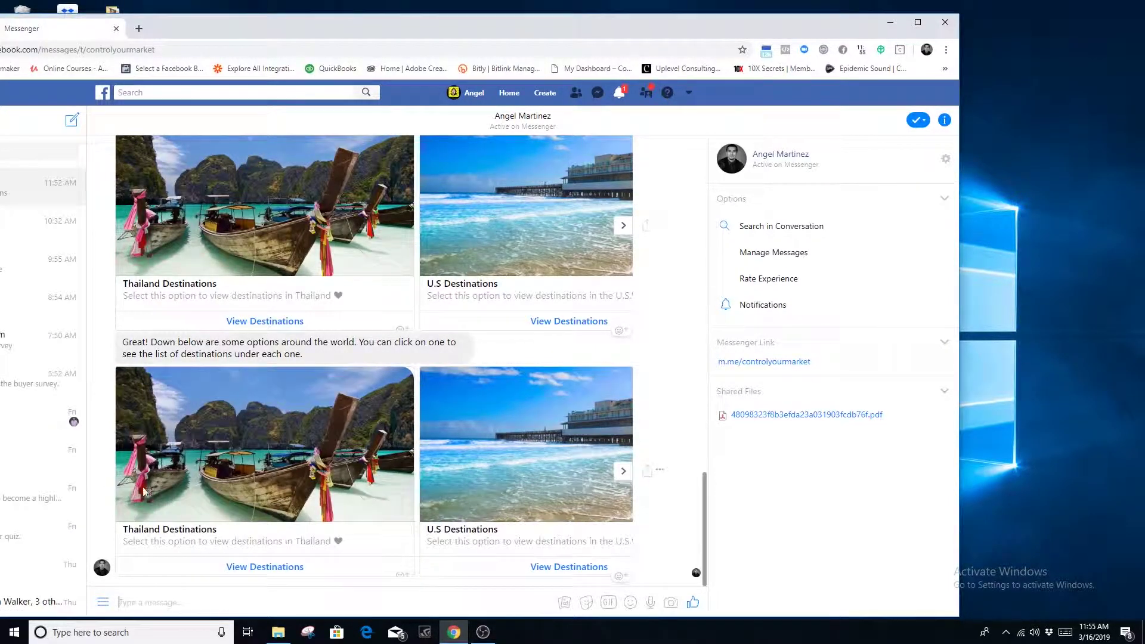
pyautogui.click(623, 471)
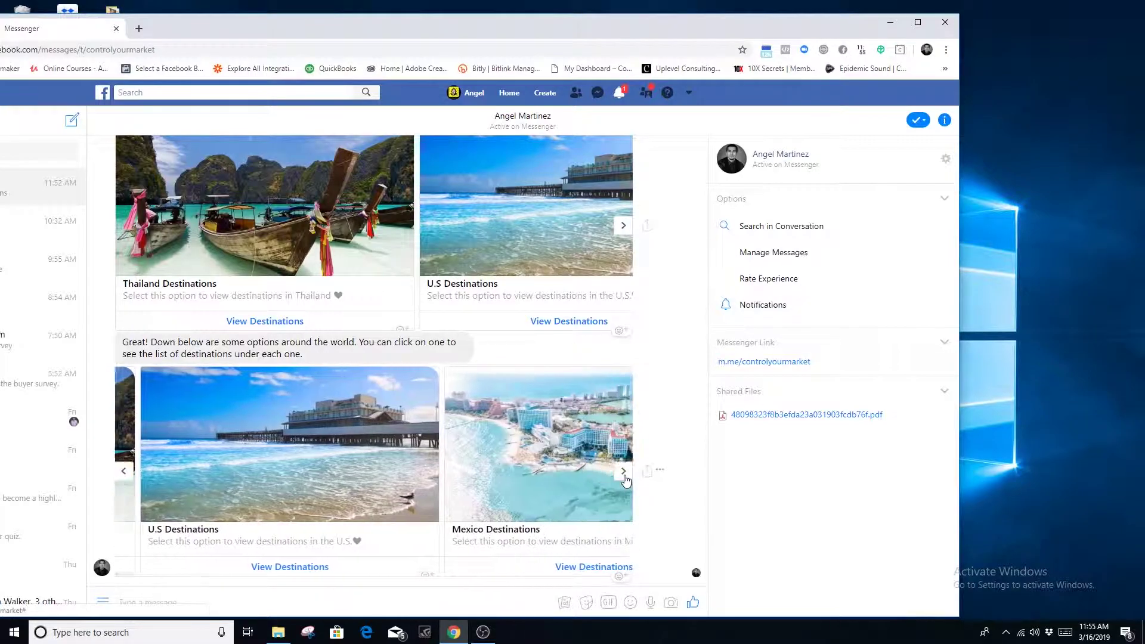
pyautogui.click(623, 471)
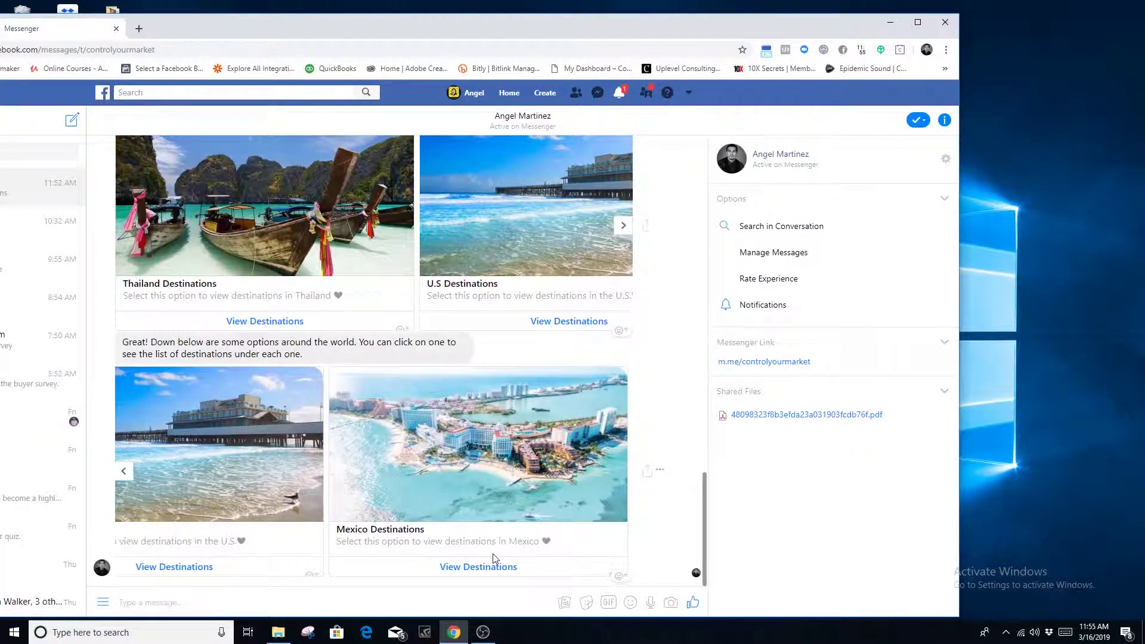
# Request the list of Mexico destinations from the gallery and the details of the Cancun honeymoon.
pyautogui.click(480, 569)
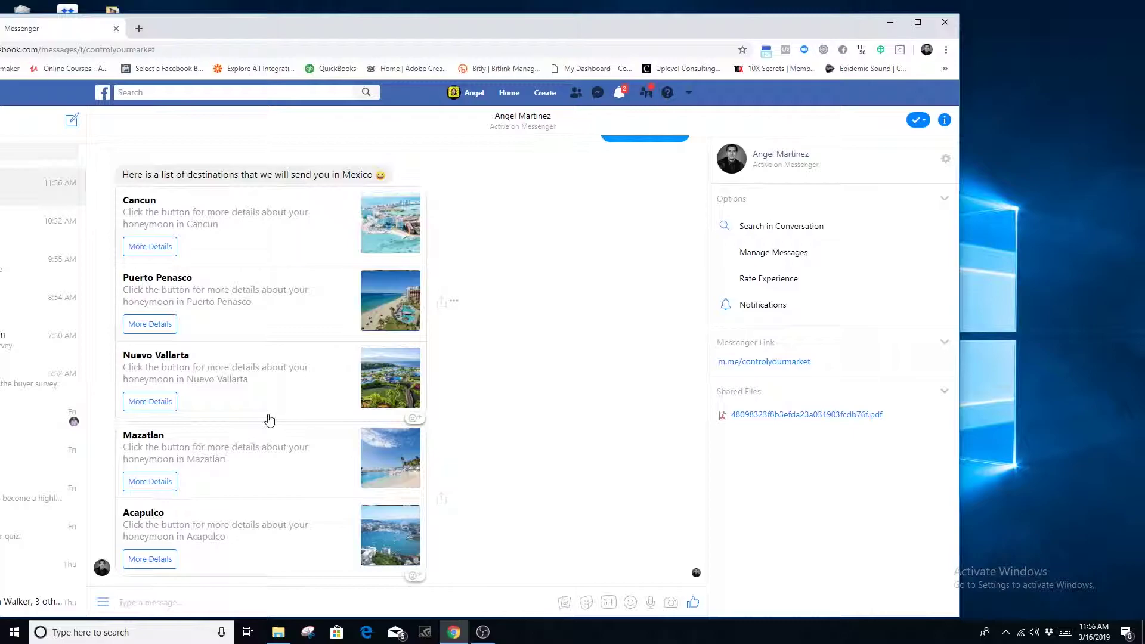
pyautogui.click(153, 249)
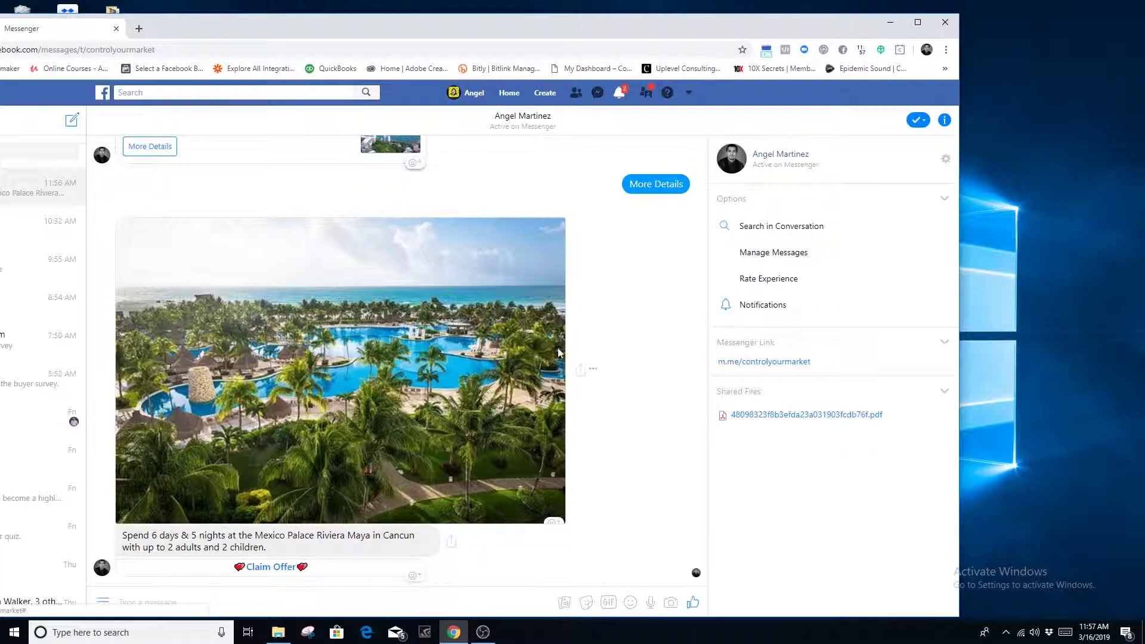
# Go back to the destination gallery, request the Thailand destinations and view the details for Koh Samui.
pyautogui.scroll(2, 260, 502)
pyautogui.scroll(12, 265, 513)
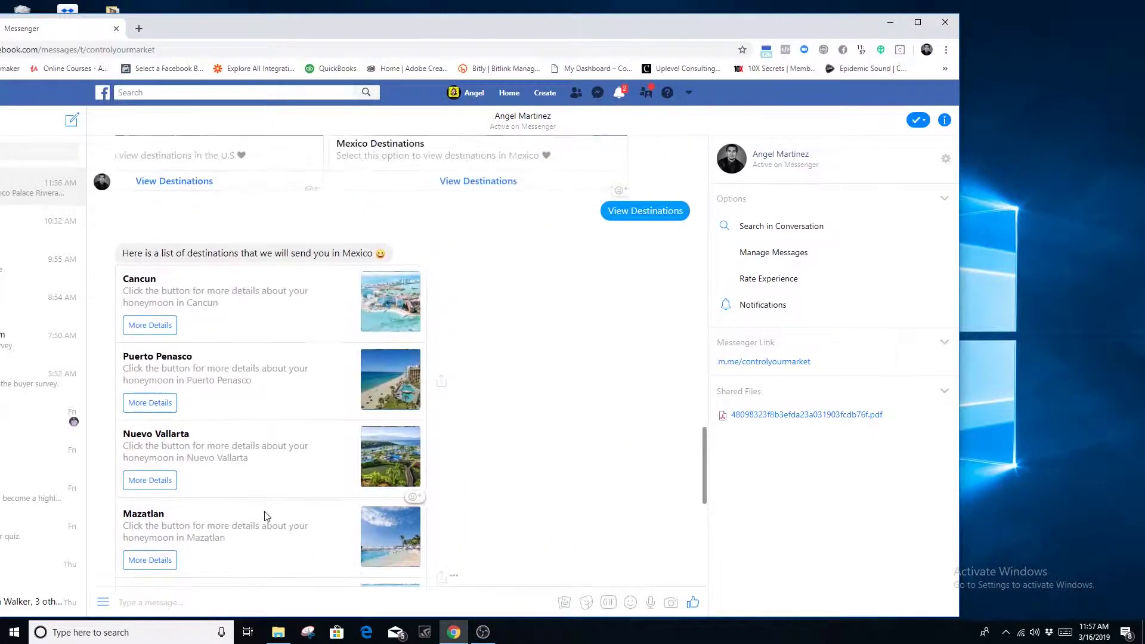
pyautogui.scroll(-4, 266, 517)
pyautogui.scroll(1, 119, 257)
pyautogui.scroll(2, 119, 256)
pyautogui.click(124, 310)
pyautogui.click(238, 409)
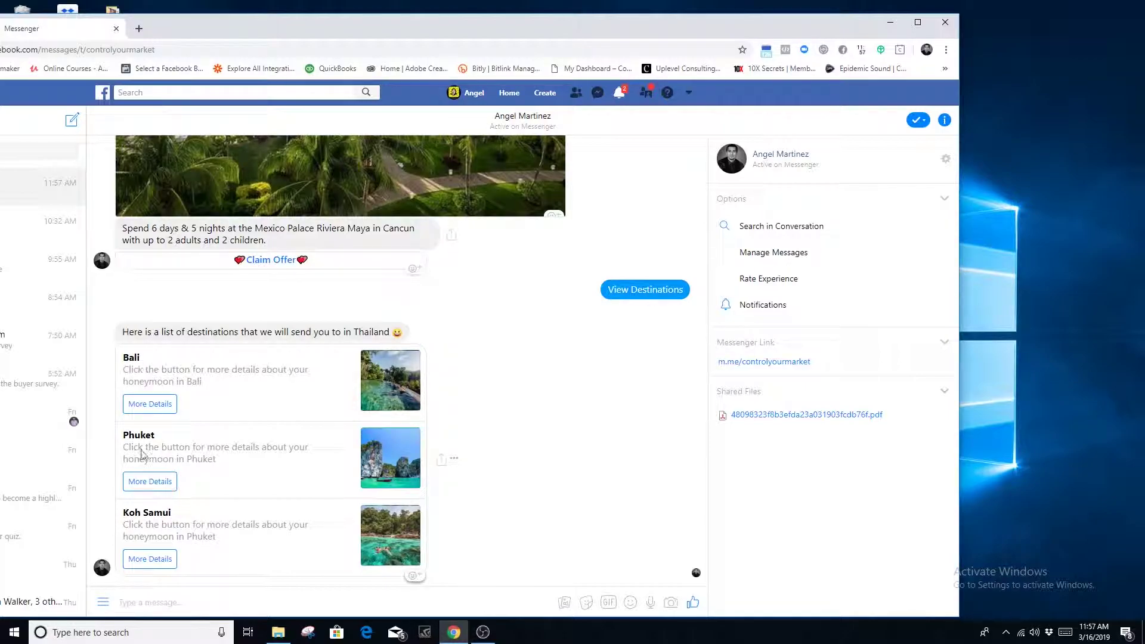
pyautogui.click(159, 559)
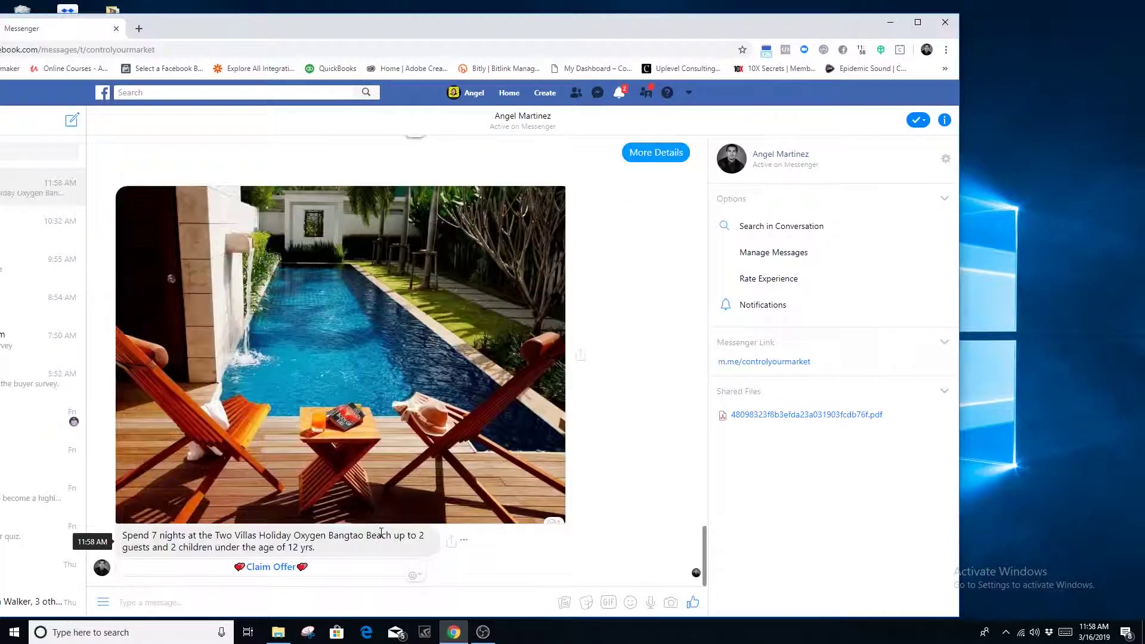
# Read the Koh Samui offer's stay and guest conditions, and close the Messenger conversation.
pyautogui.moveTo(158, 535); pyautogui.dragTo(291, 536)
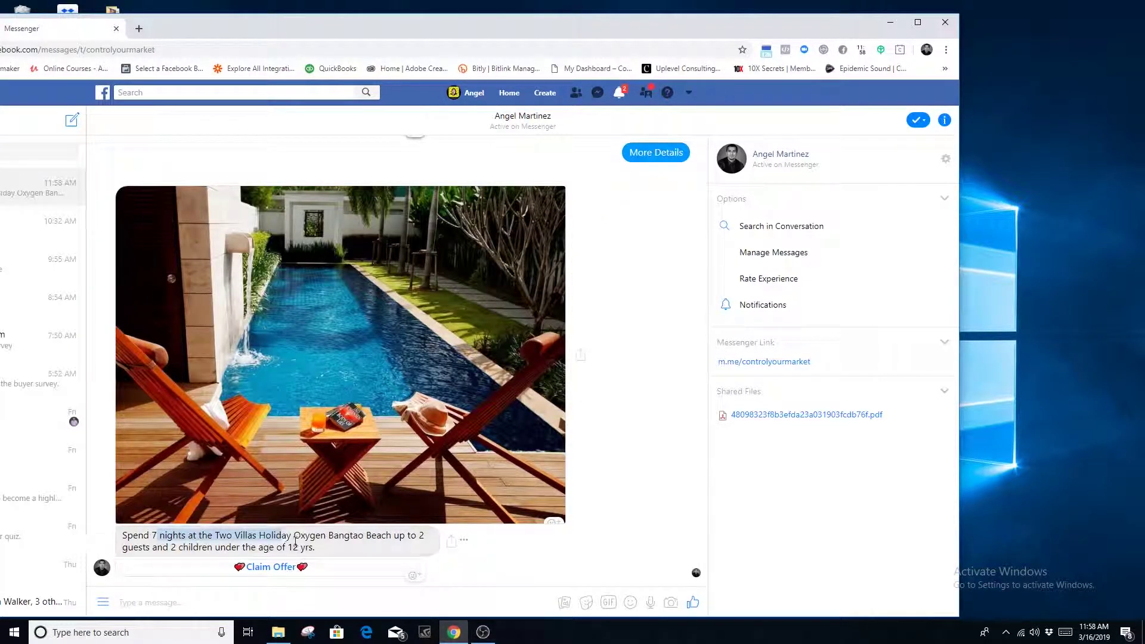
pyautogui.moveTo(215, 547); pyautogui.dragTo(316, 546)
pyautogui.click(353, 546)
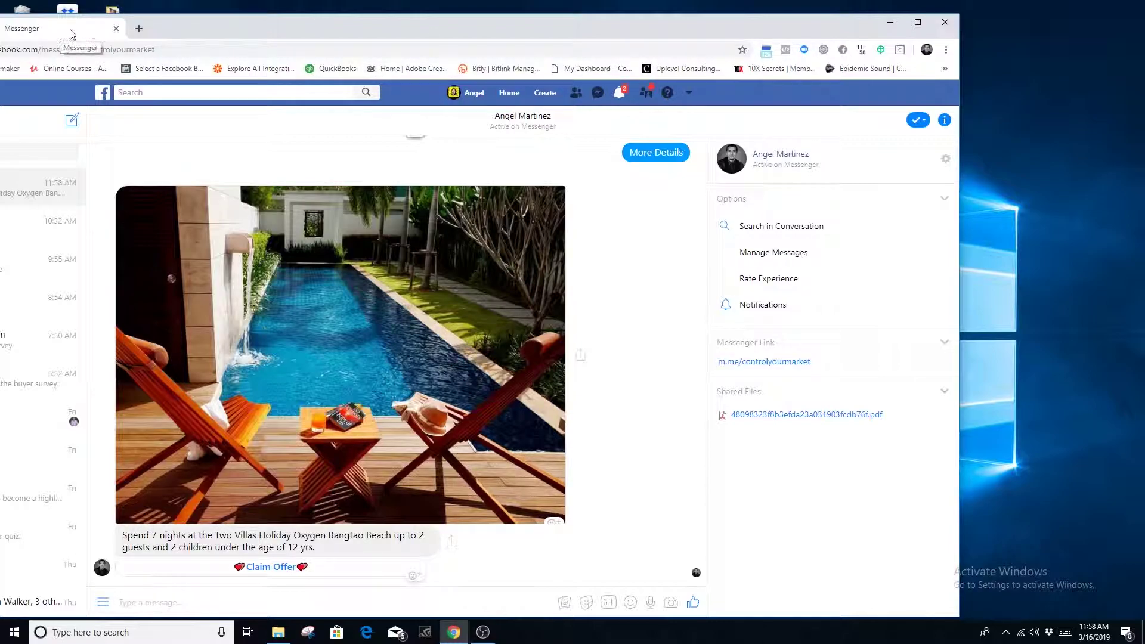
pyautogui.click(115, 30)
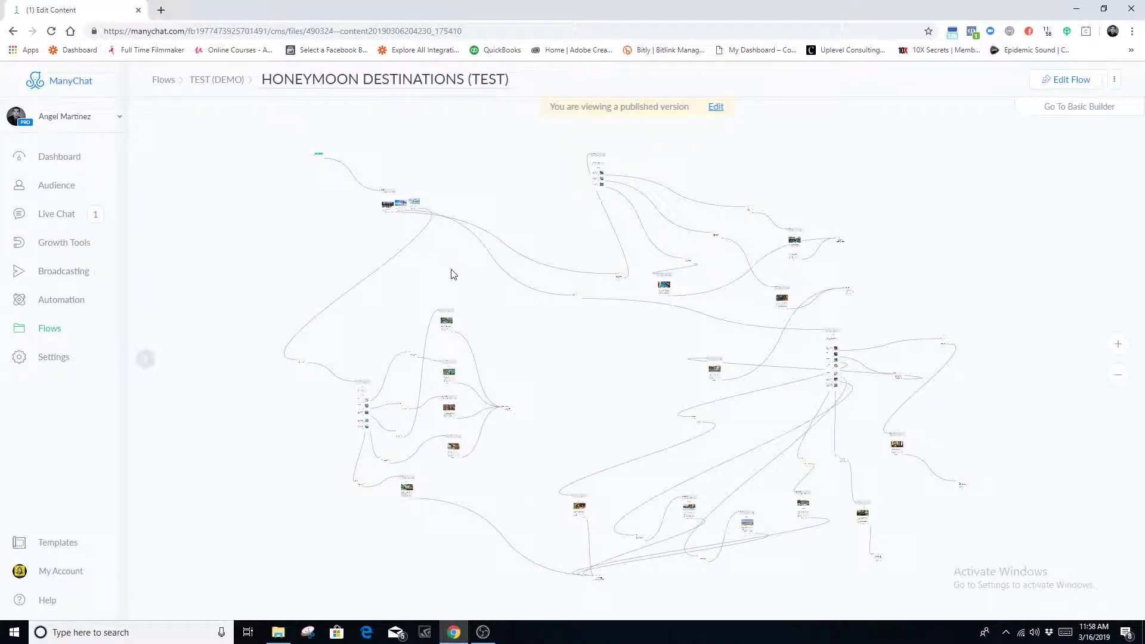
# Load manychat.com in a new tab and detach the HONEYMOON DESTINATIONS (TEST) flow's tab from this window.
pyautogui.click(161, 10)
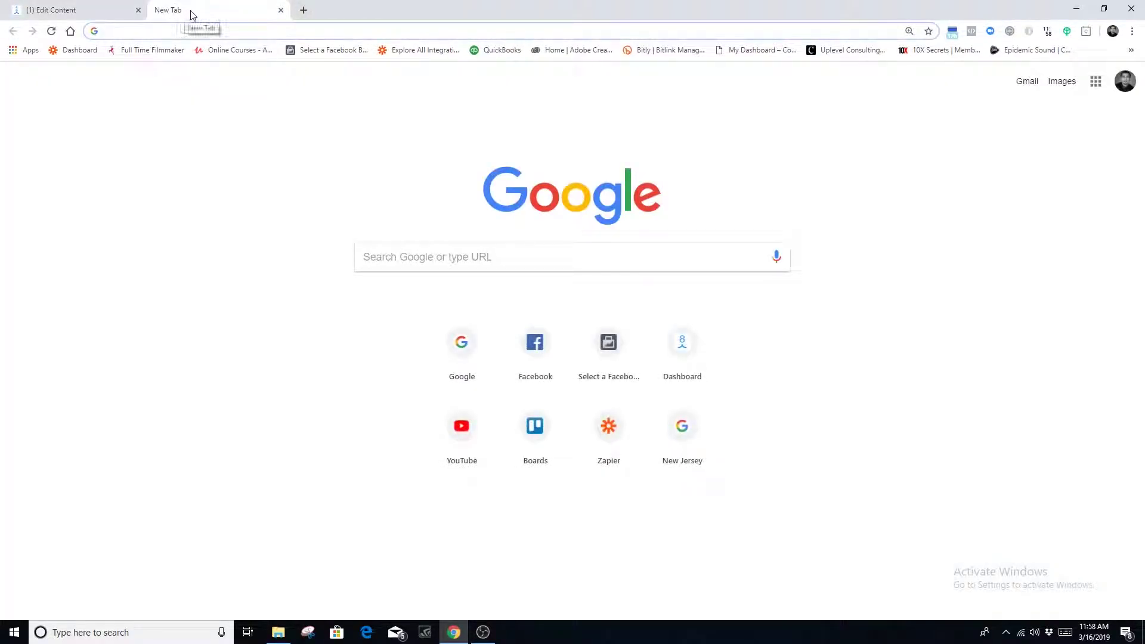
pyautogui.write('MANYchat.com')
pyautogui.press('Return')
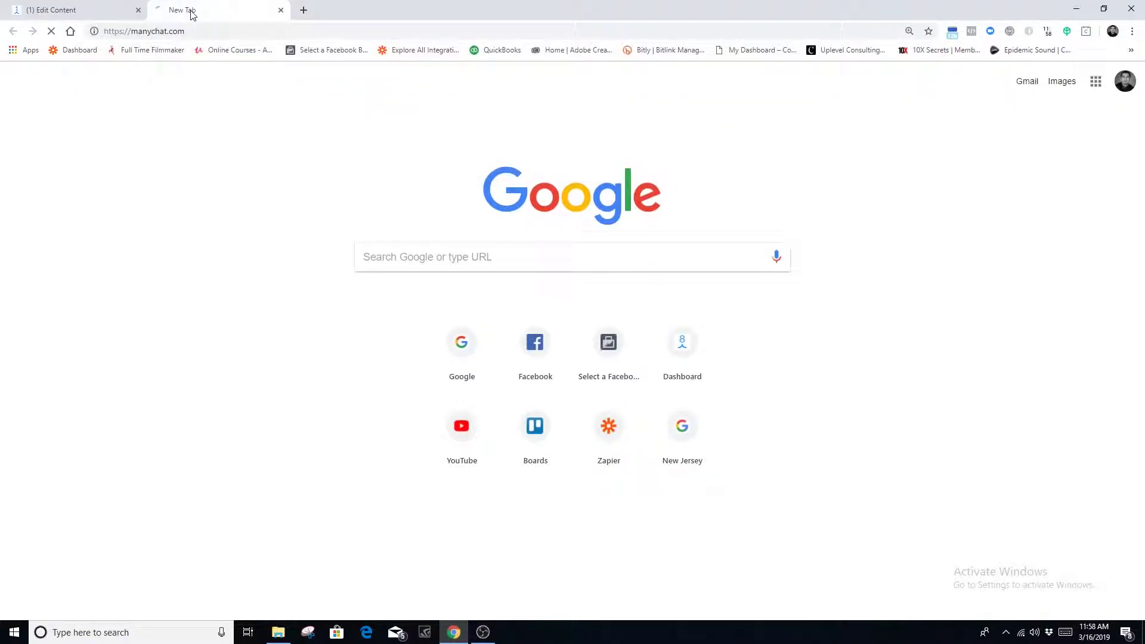
pyautogui.moveTo(90, 11); pyautogui.dragTo(245, 15)
pyautogui.click(79, 10)
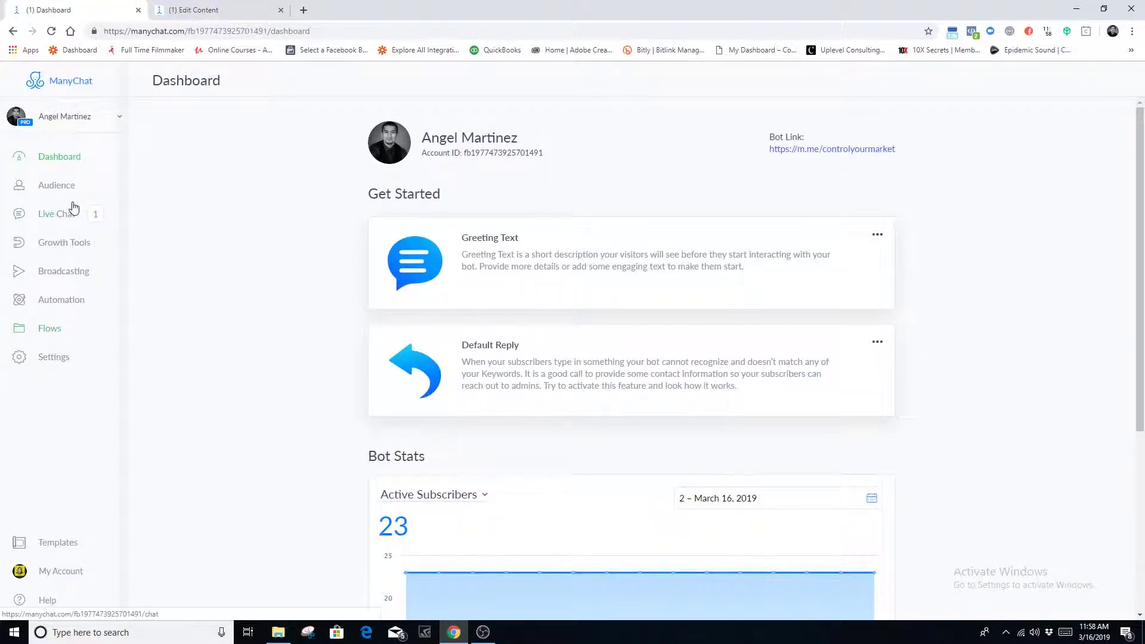
pyautogui.click(226, 11)
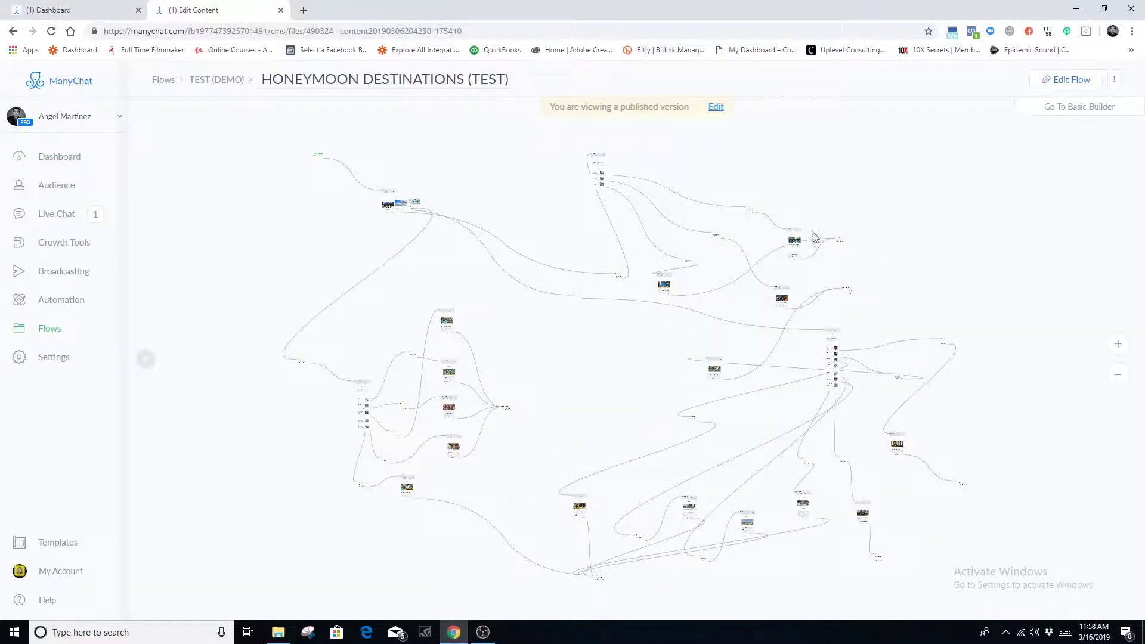
pyautogui.moveTo(236, 8); pyautogui.dragTo(1144, 18)
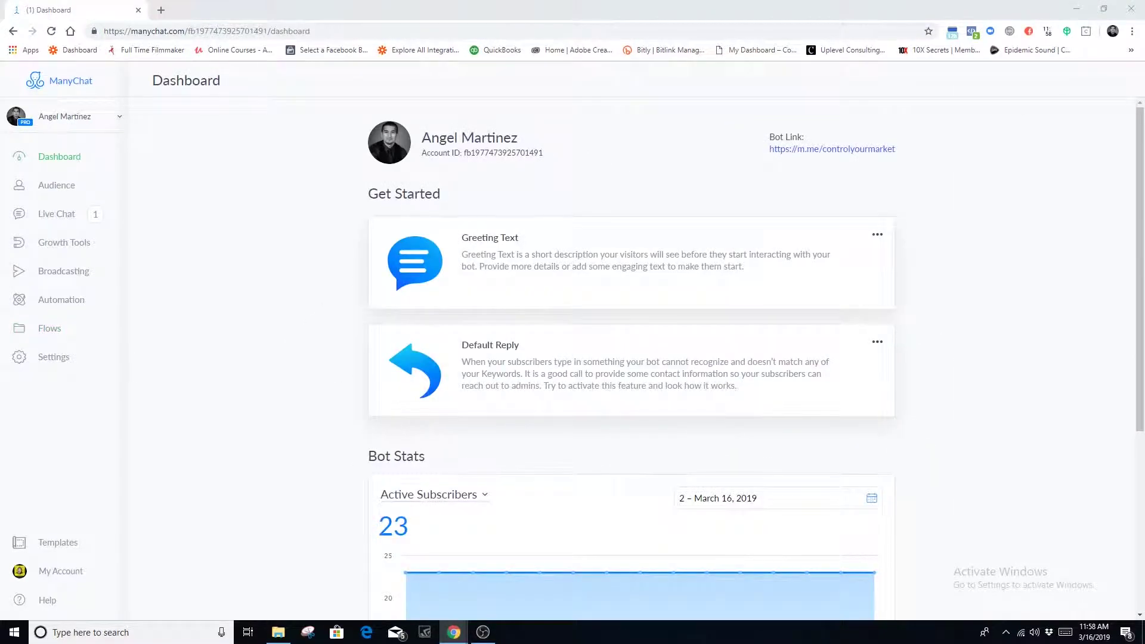
# Create a new flow named TEST (VACATION DEMO) in the TEST (DEMO) flows folder.
pyautogui.click(49, 336)
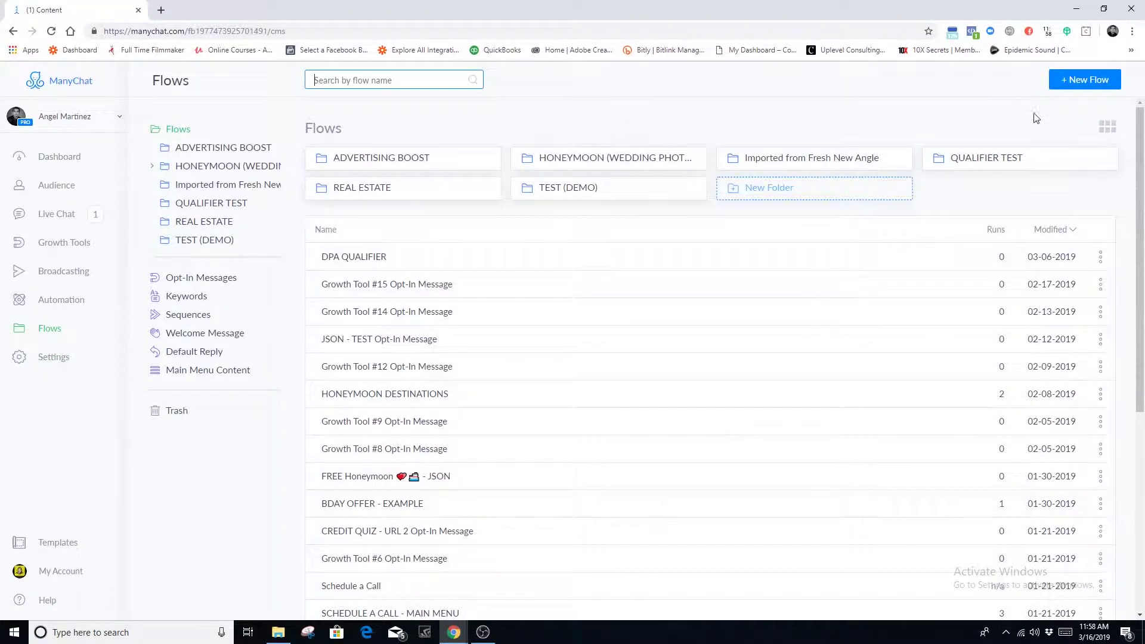
pyautogui.click(610, 196)
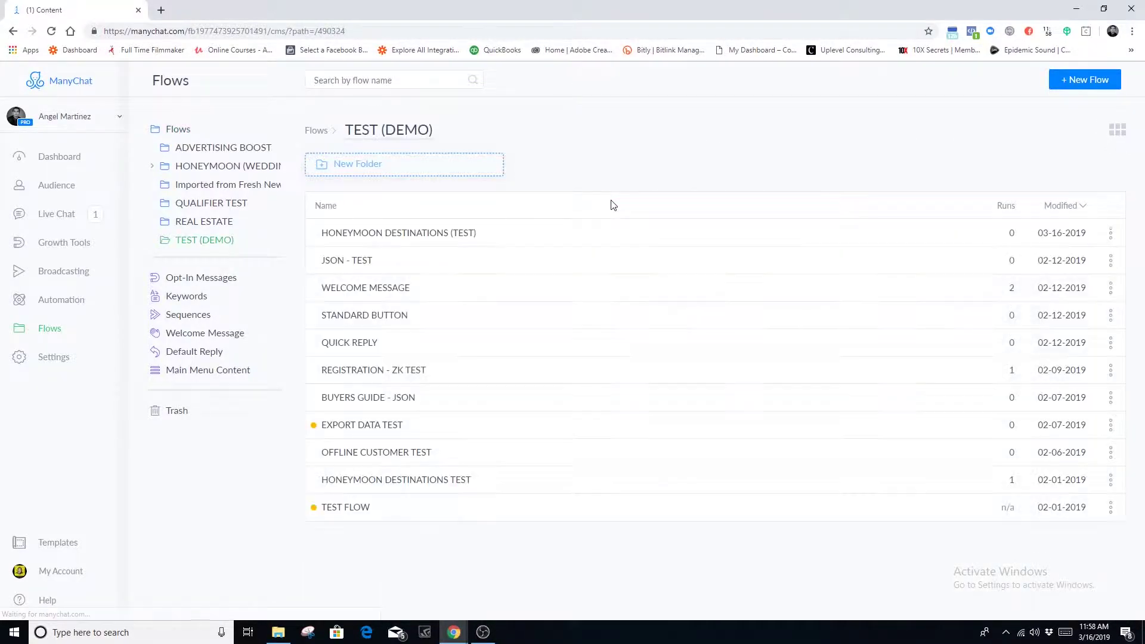
pyautogui.click(1084, 84)
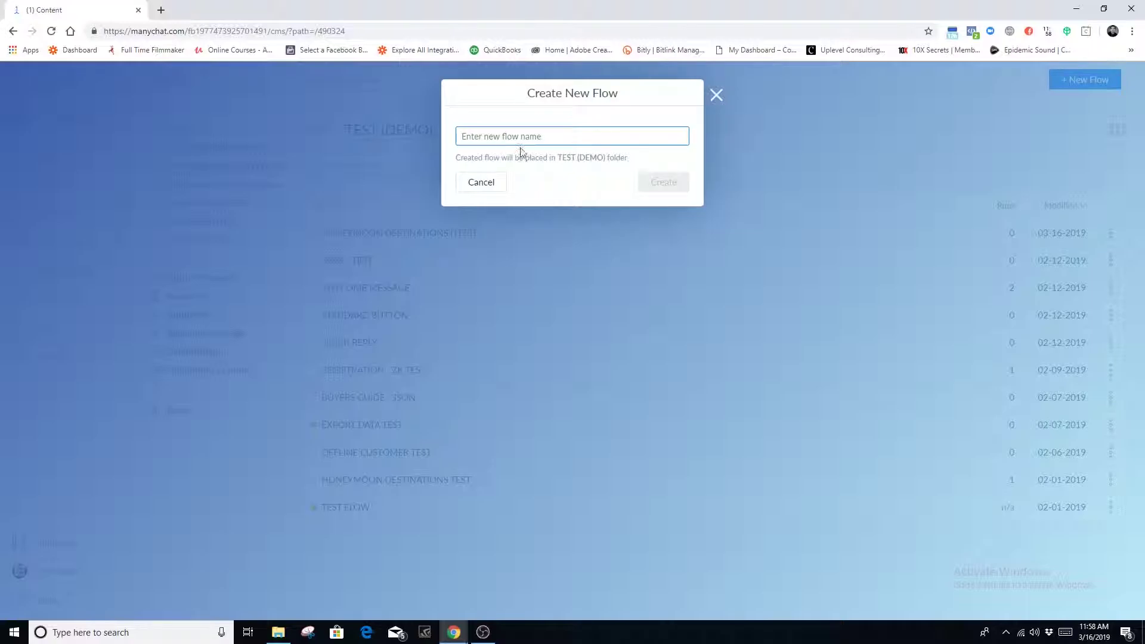
pyautogui.write('TEST 9')
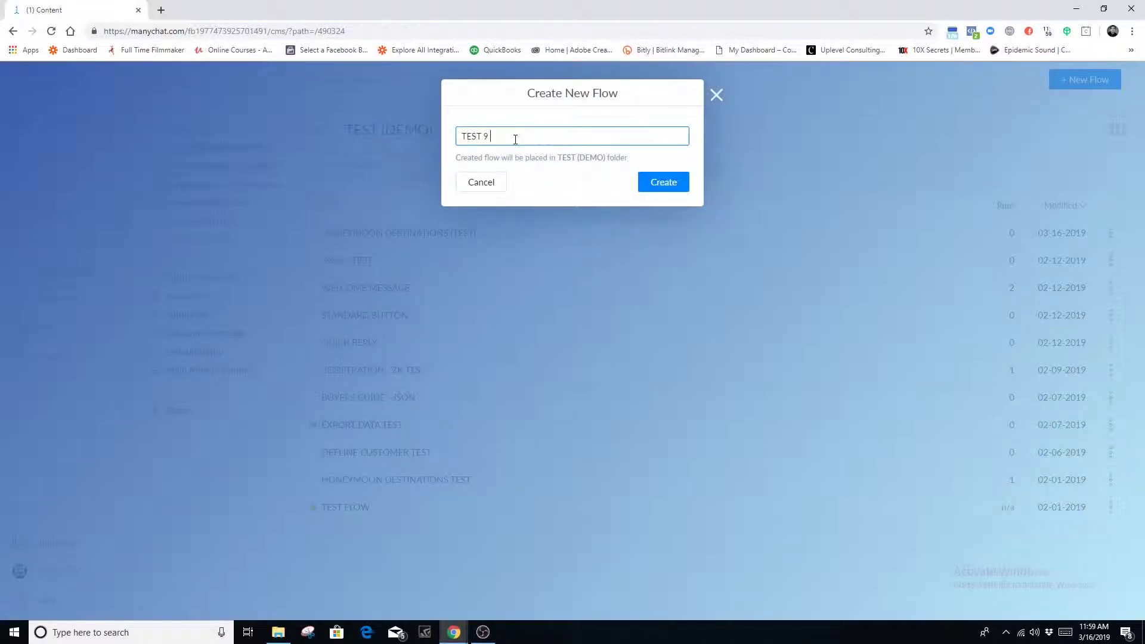
pyautogui.write('T (VAC')
pyautogui.press('BackSpace')
pyautogui.write('VACATION D')
pyautogui.press('Return')
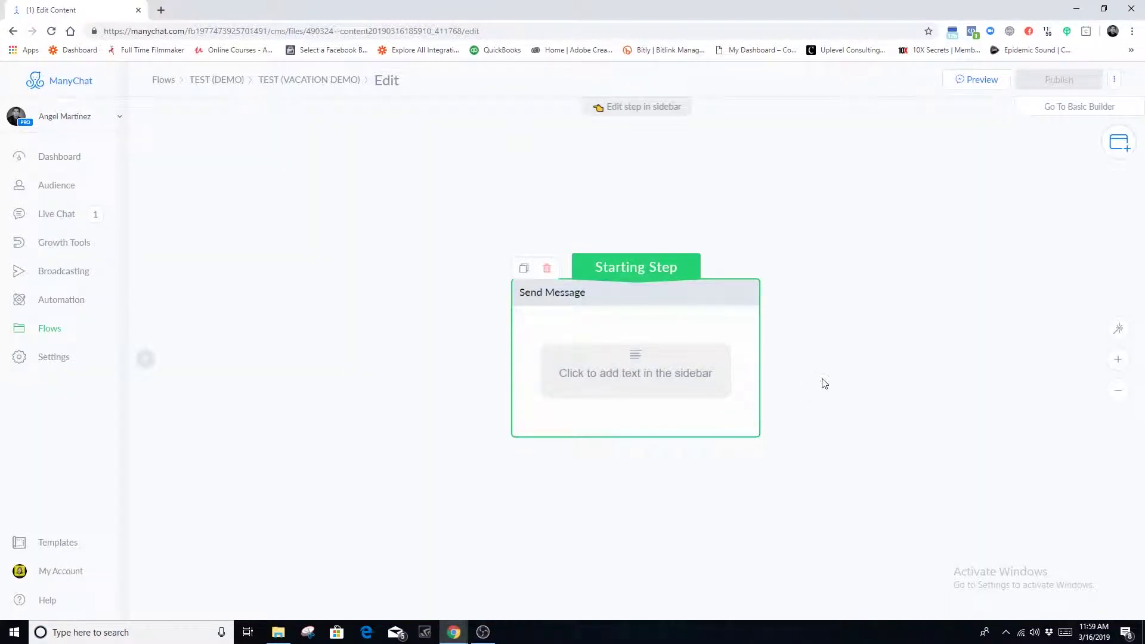
# Set the starting step's text to "Great! Down below are the options that we will send you to around the world.".
pyautogui.scroll(-3, 823, 381)
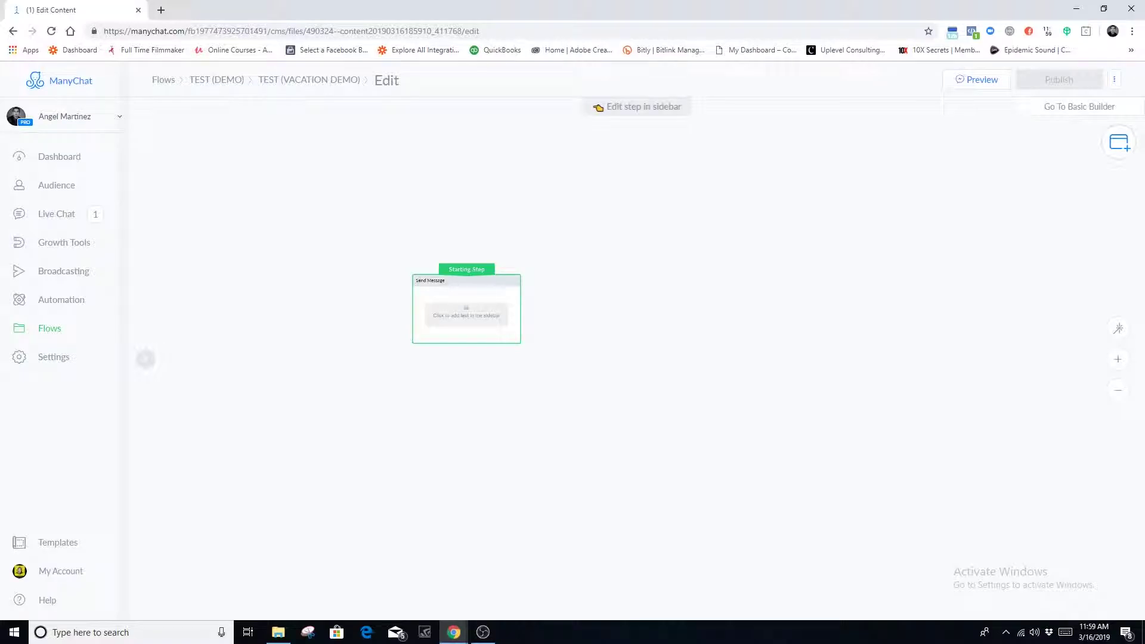
pyautogui.click(506, 333)
pyautogui.click(217, 174)
pyautogui.write('Great')
pyautogui.write(':)')
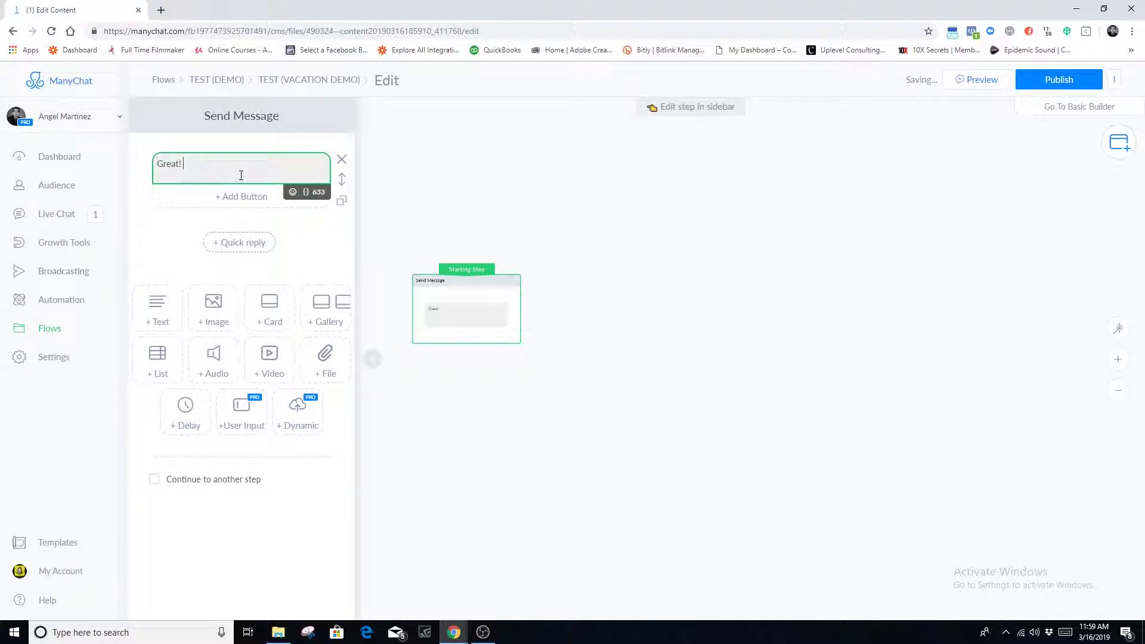
pyautogui.write('Here')
pyautogui.press('BackSpace')
pyautogui.press('BackSpace')
pyautogui.press('BackSpace')
pyautogui.press('BackSpace')
pyautogui.write('Down below t')
pyautogui.write('s a le')
pyautogui.press('BackSpace')
pyautogui.press('BackSpace')
pyautogui.press('BackSpace')
pyautogui.press('BackSpace')
pyautogui.write('the options that we will ')
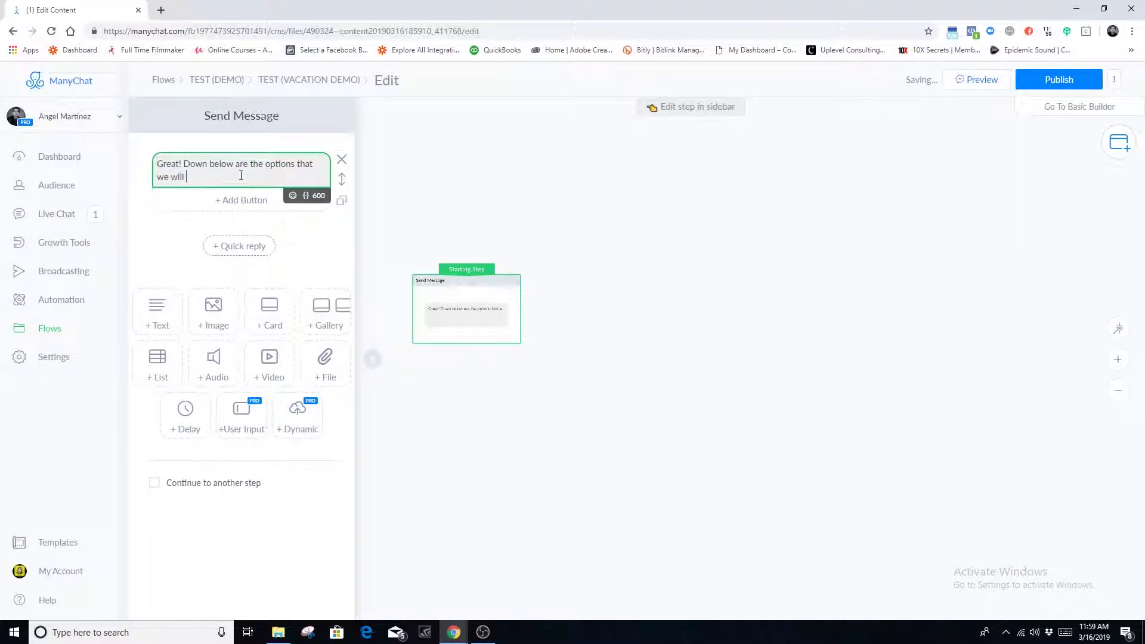
pyautogui.write('send you to around the world.')
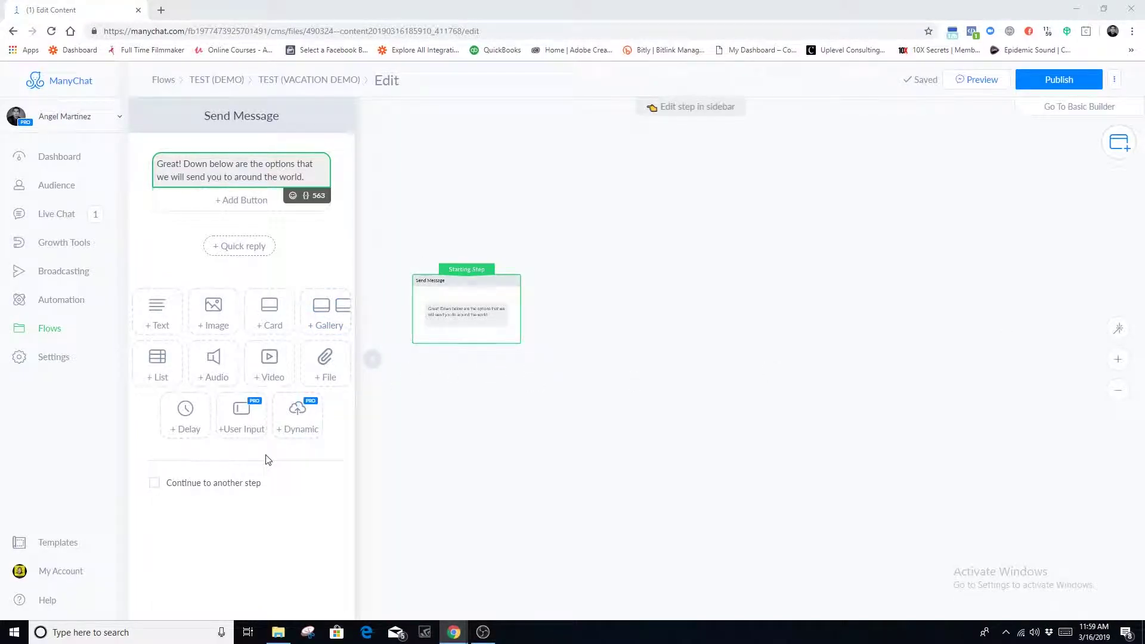
# Add a 3-second typing delay and a gallery of three cards below the text, and return to the first card.
pyautogui.click(188, 422)
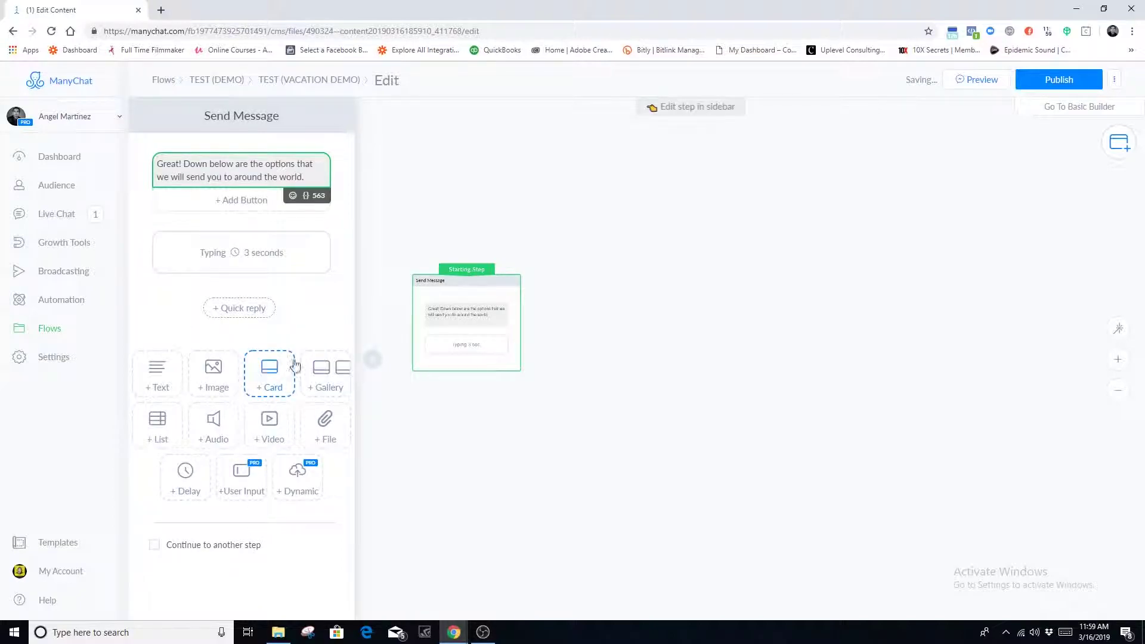
pyautogui.click(272, 378)
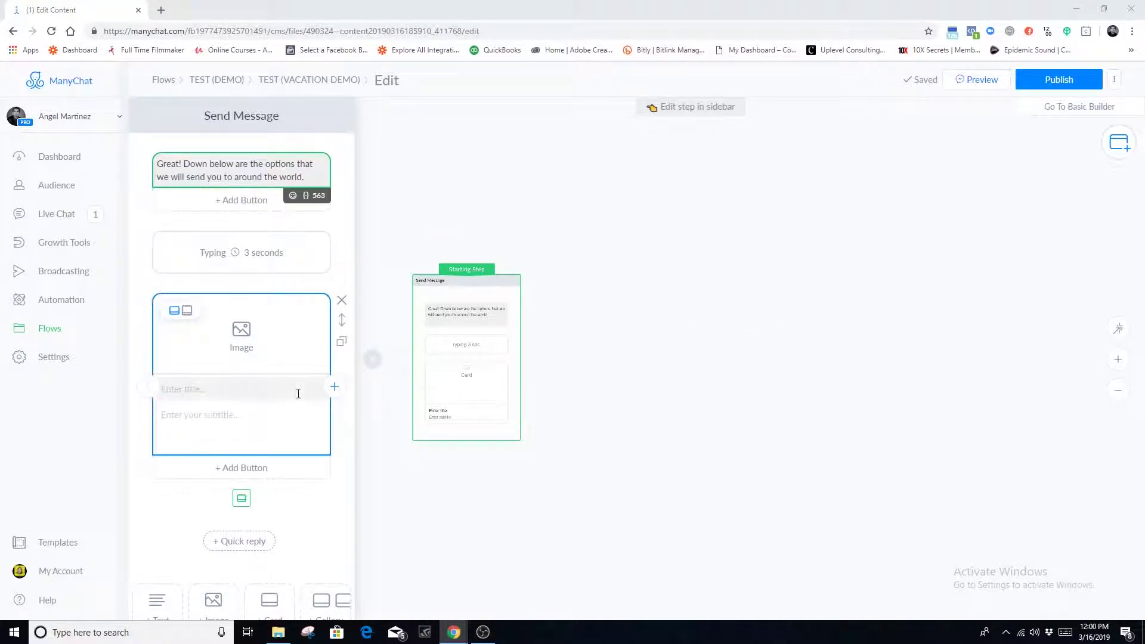
pyautogui.click(332, 388)
pyautogui.click(332, 388)
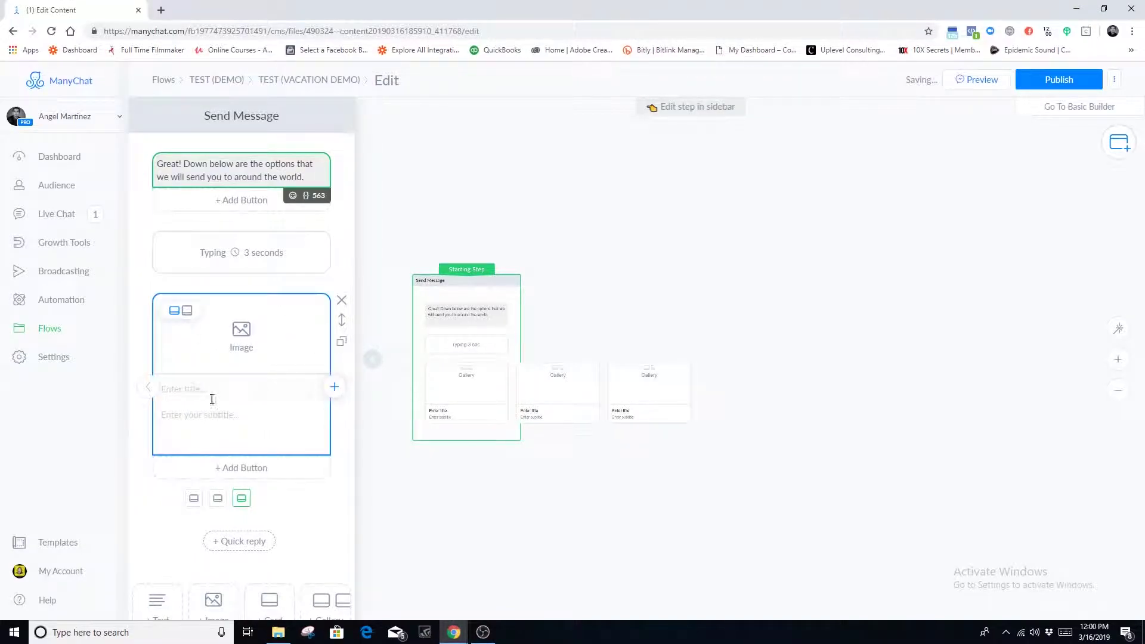
pyautogui.click(146, 392)
pyautogui.click(146, 392)
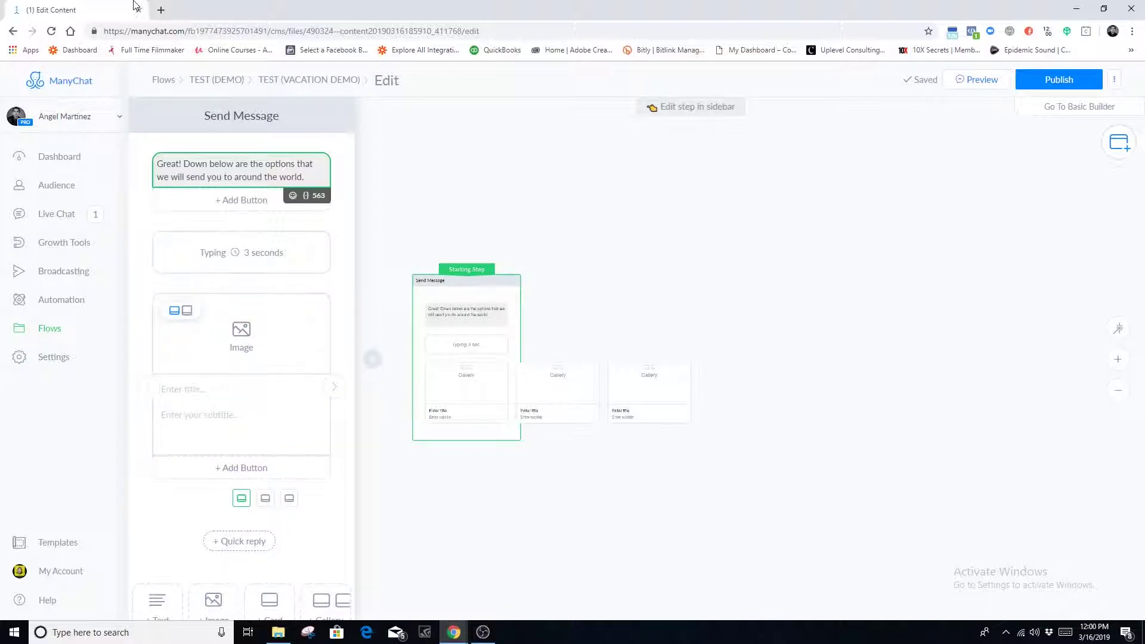
# Upload the 6fLAwevB image from Downloads to the gallery's first card.
pyautogui.click(241, 328)
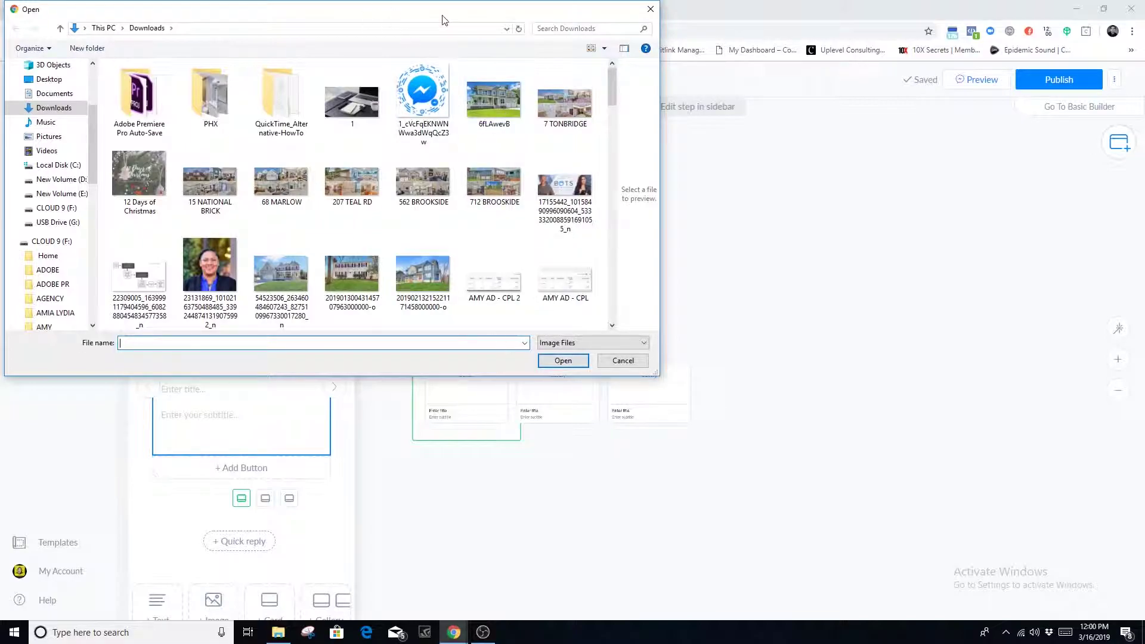
pyautogui.click(651, 10)
pyautogui.click(220, 356)
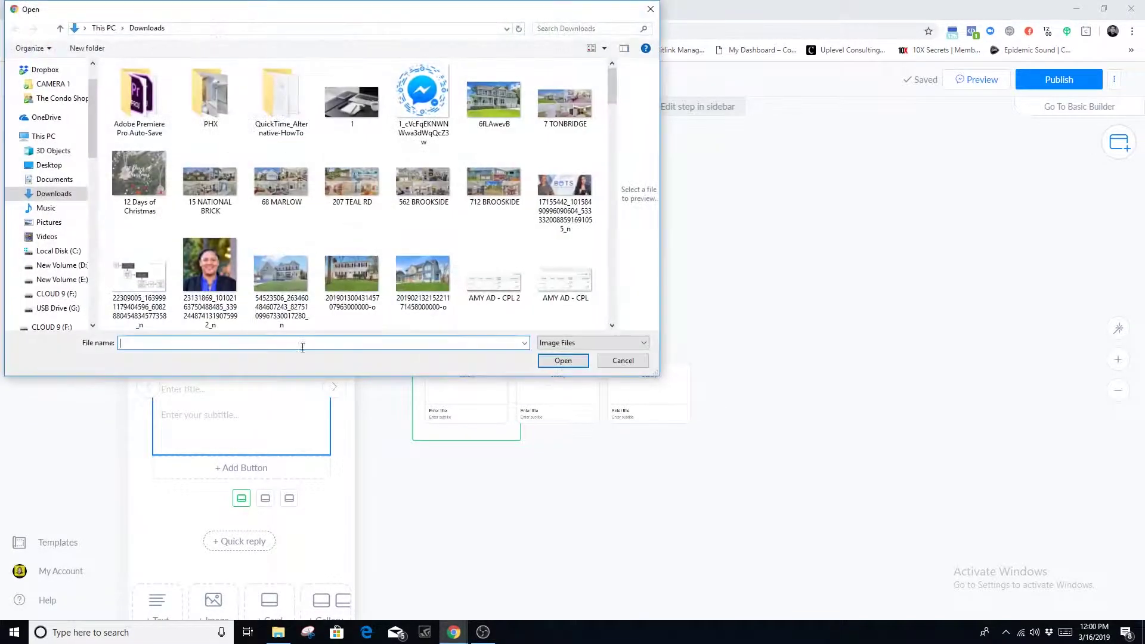
pyautogui.click(501, 116)
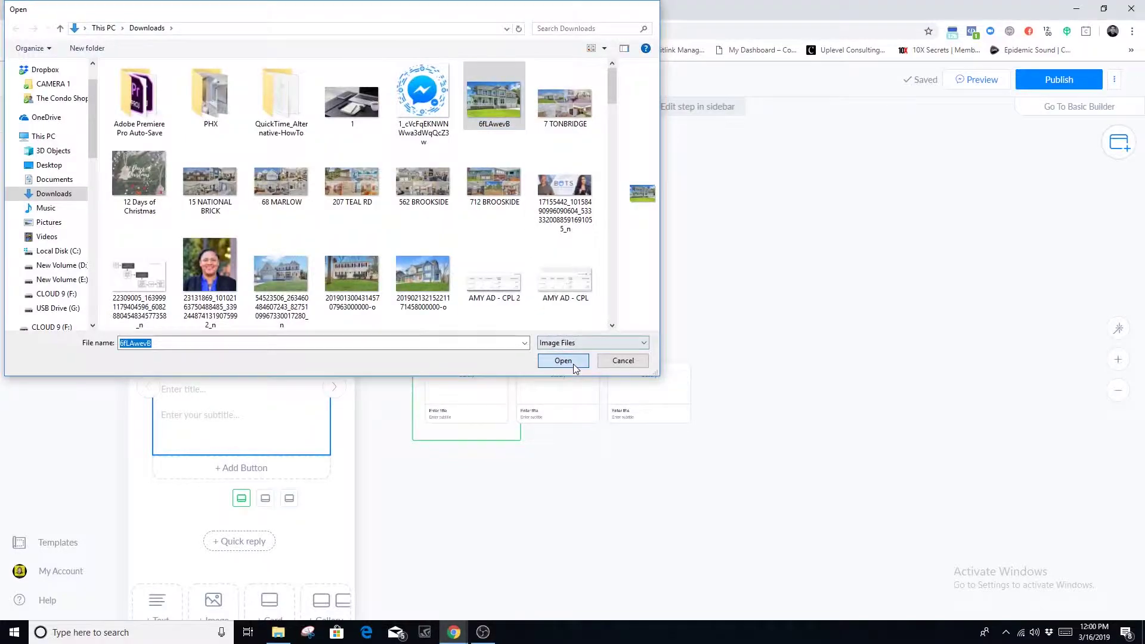
pyautogui.click(563, 360)
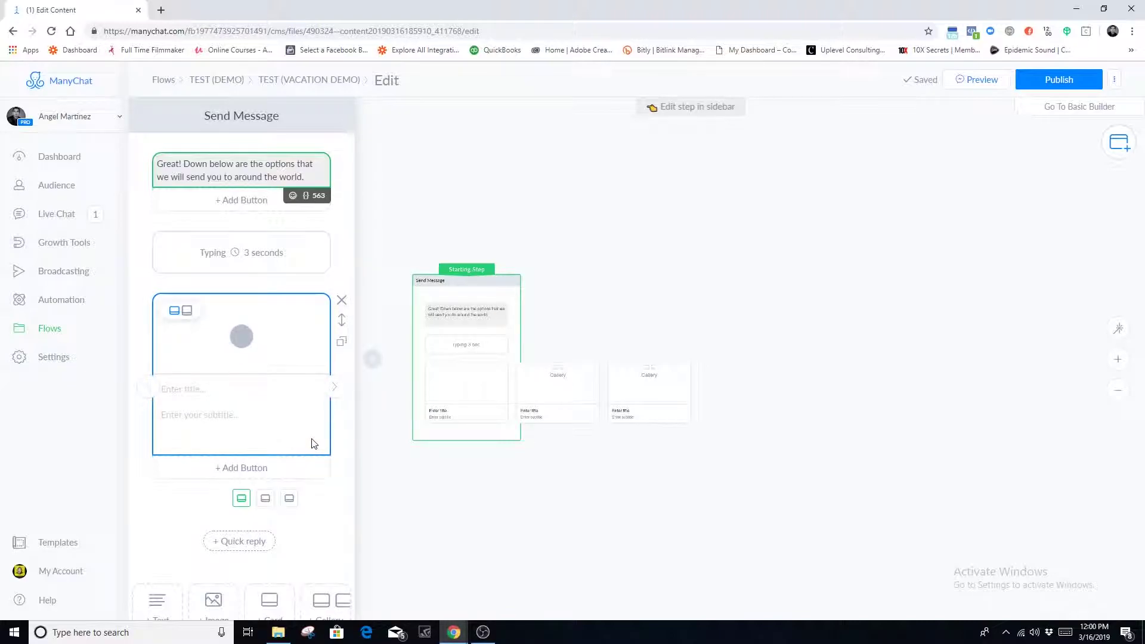
# Title the first card "Thailand Destinations" with the subtitle "Select this option to view destinations in Thailand".
pyautogui.click(196, 391)
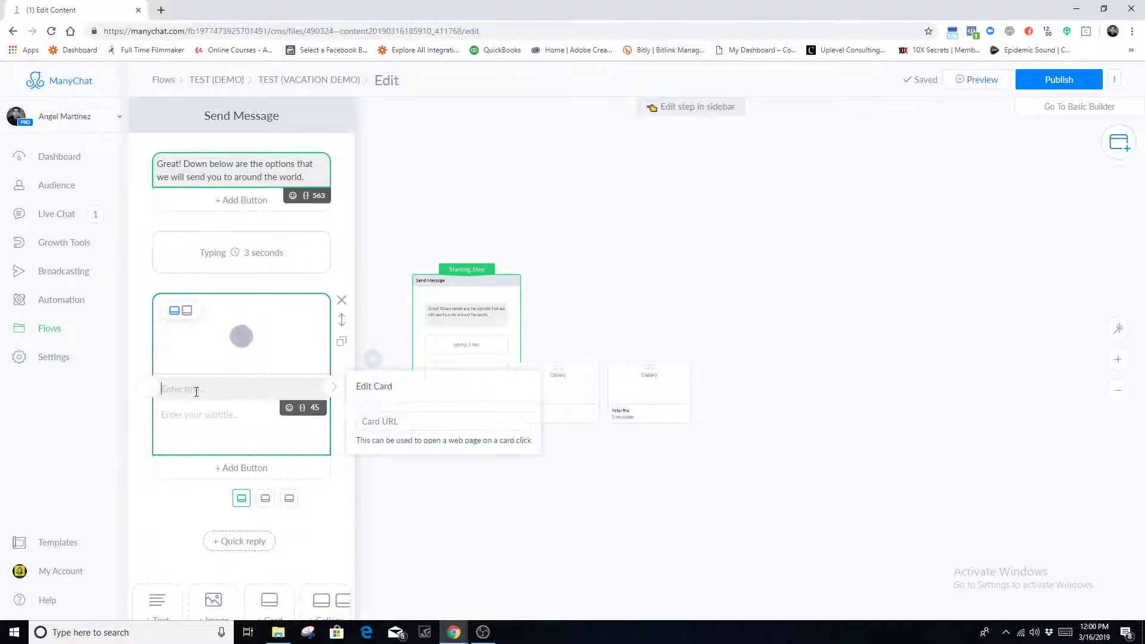
pyautogui.write('Thailand Destinations')
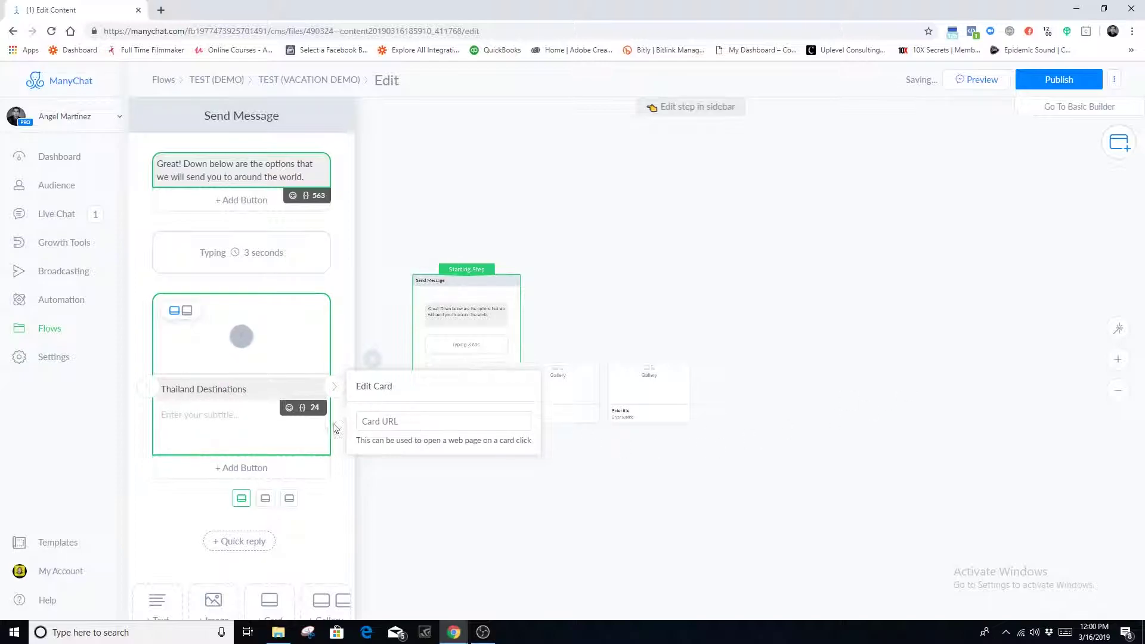
pyautogui.click(204, 418)
pyautogui.write('Sle')
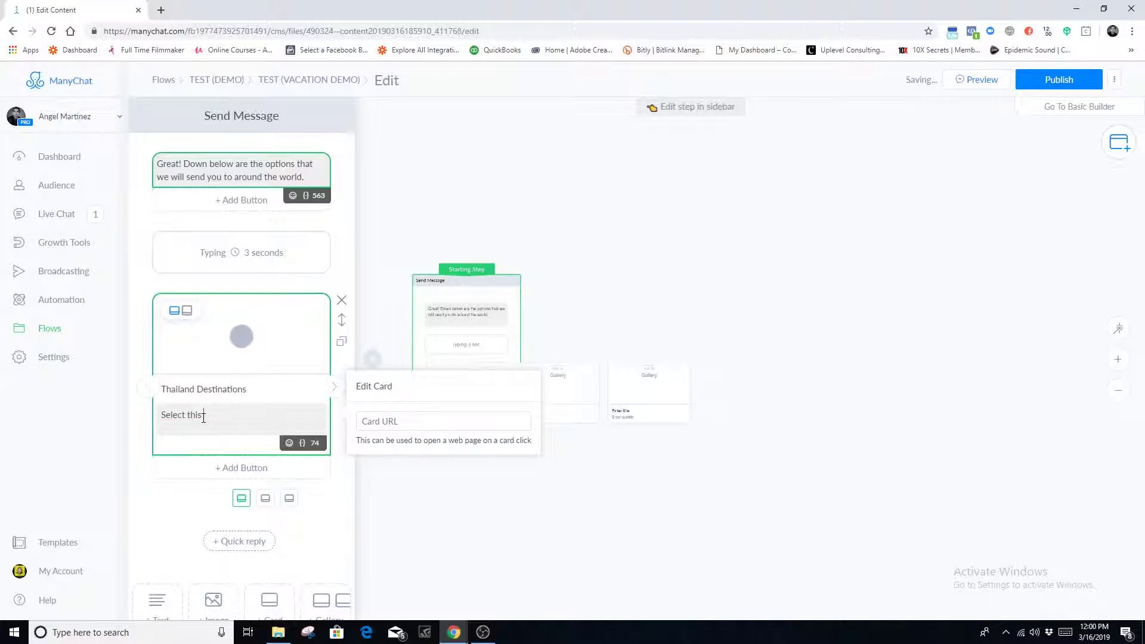
pyautogui.write('ect this option to view the')
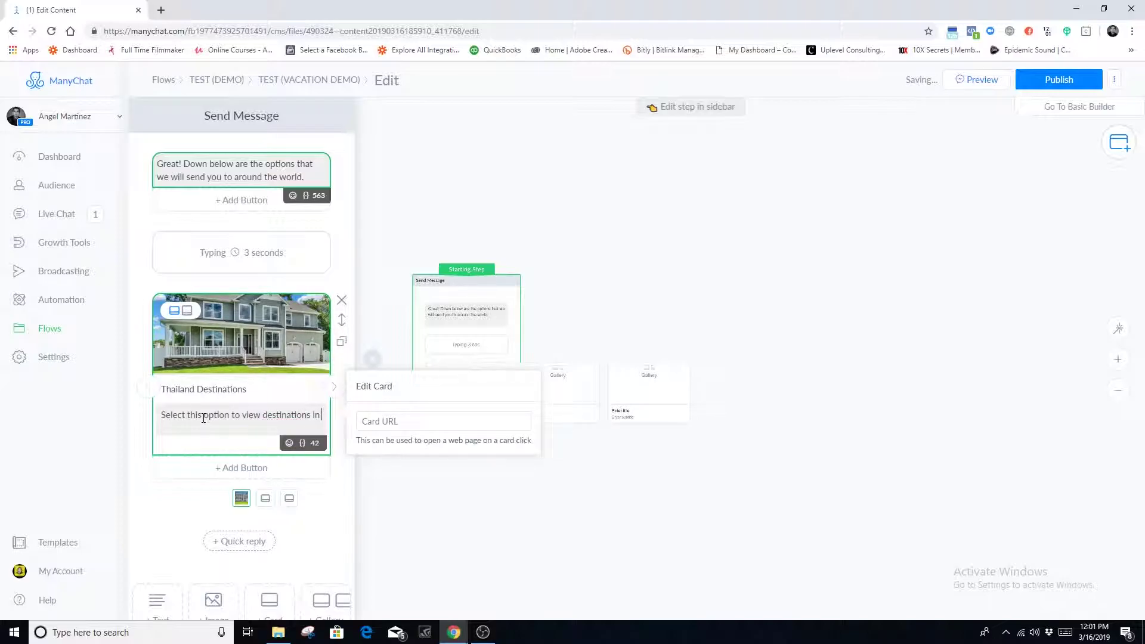
pyautogui.write(' Thailand')
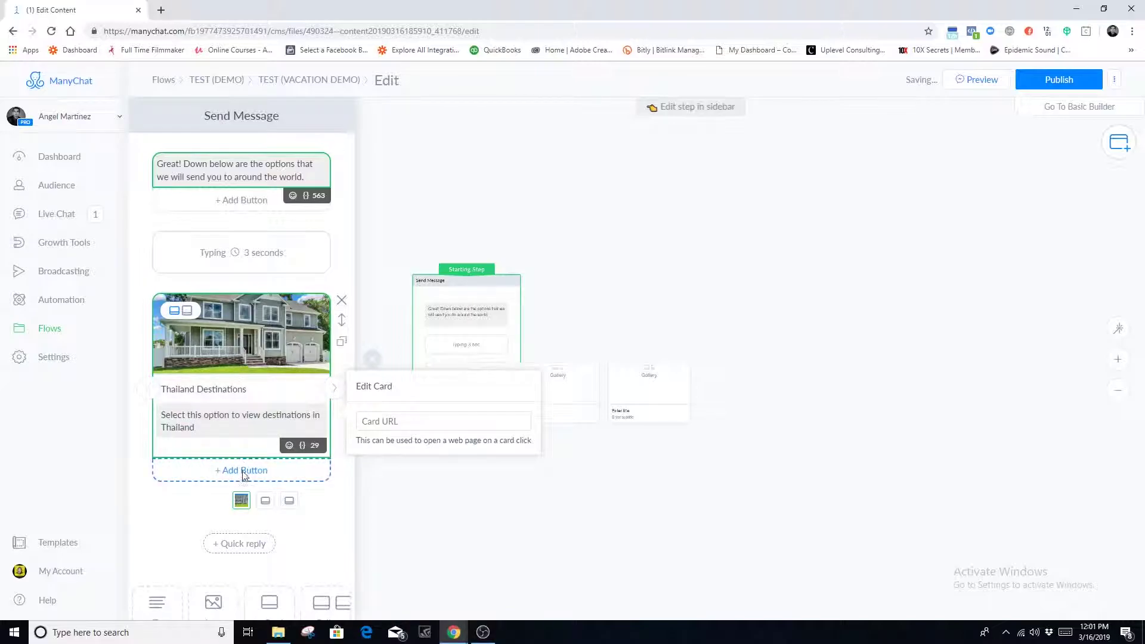
# Upload the 6fLAwevB image to the second gallery card and title the card "Mexico Destinations".
pyautogui.click(334, 390)
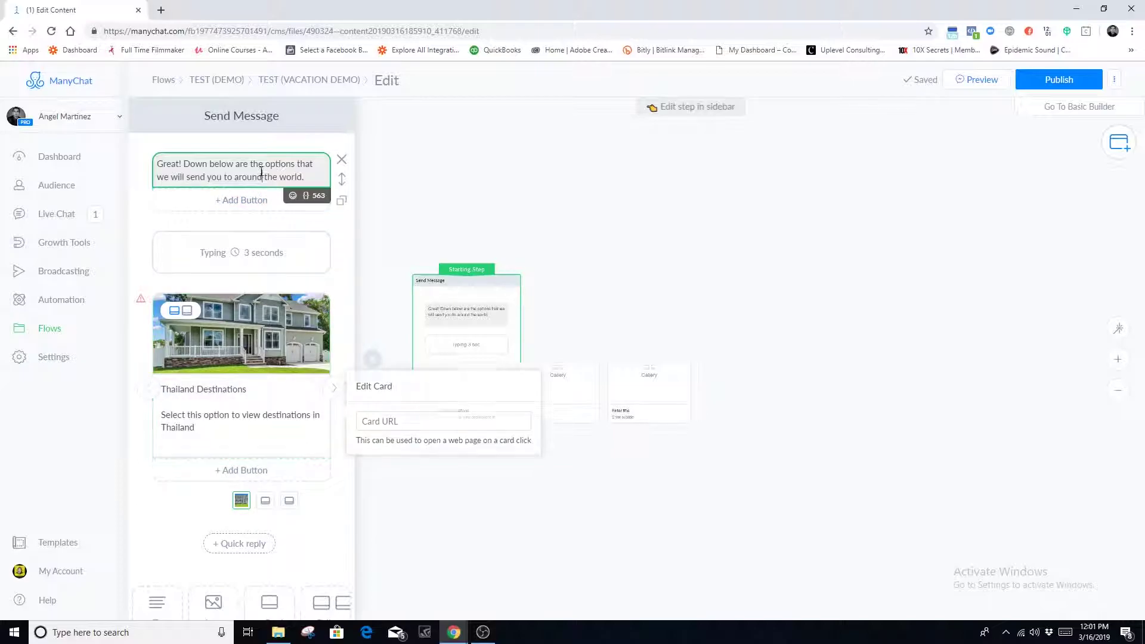
pyautogui.click(322, 385)
pyautogui.click(334, 387)
pyautogui.click(238, 334)
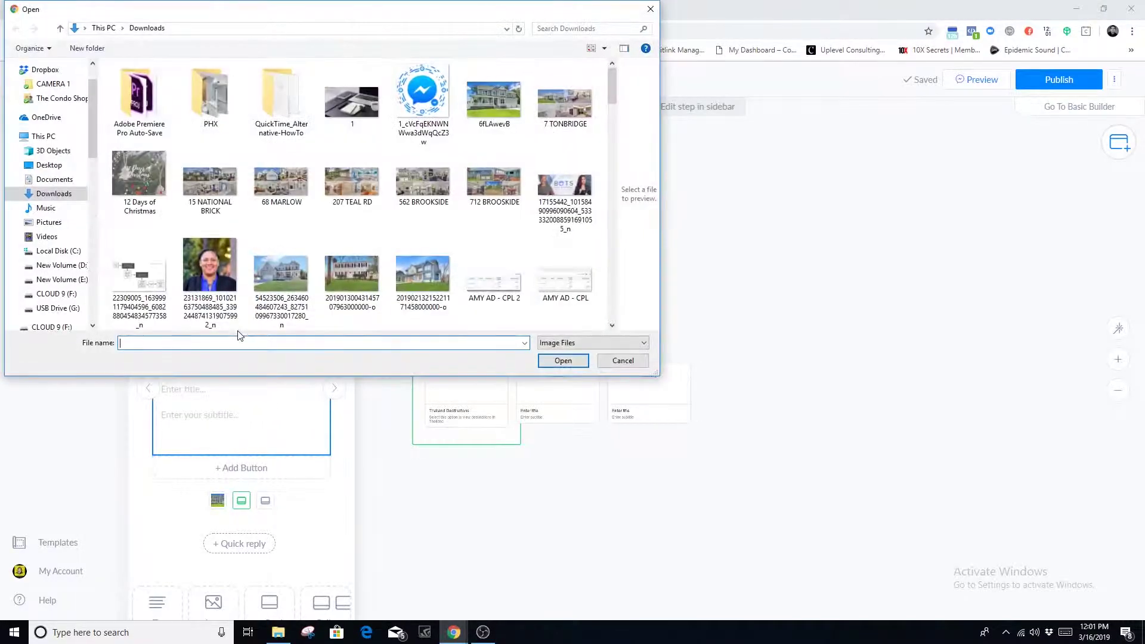
pyautogui.doubleClick(483, 115)
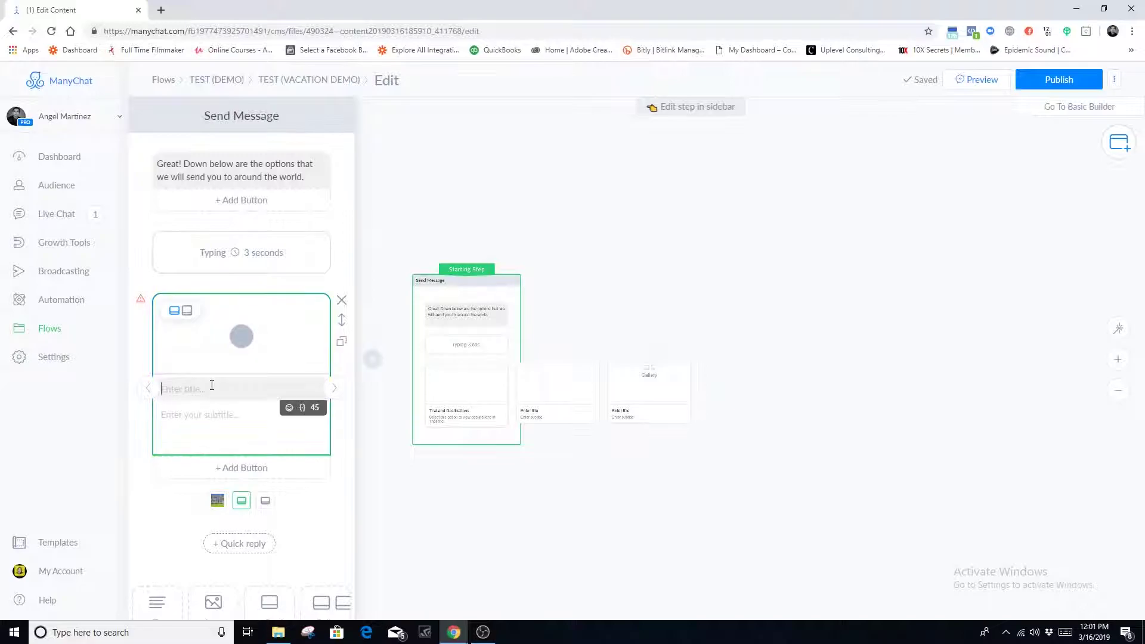
pyautogui.write('Mexico des')
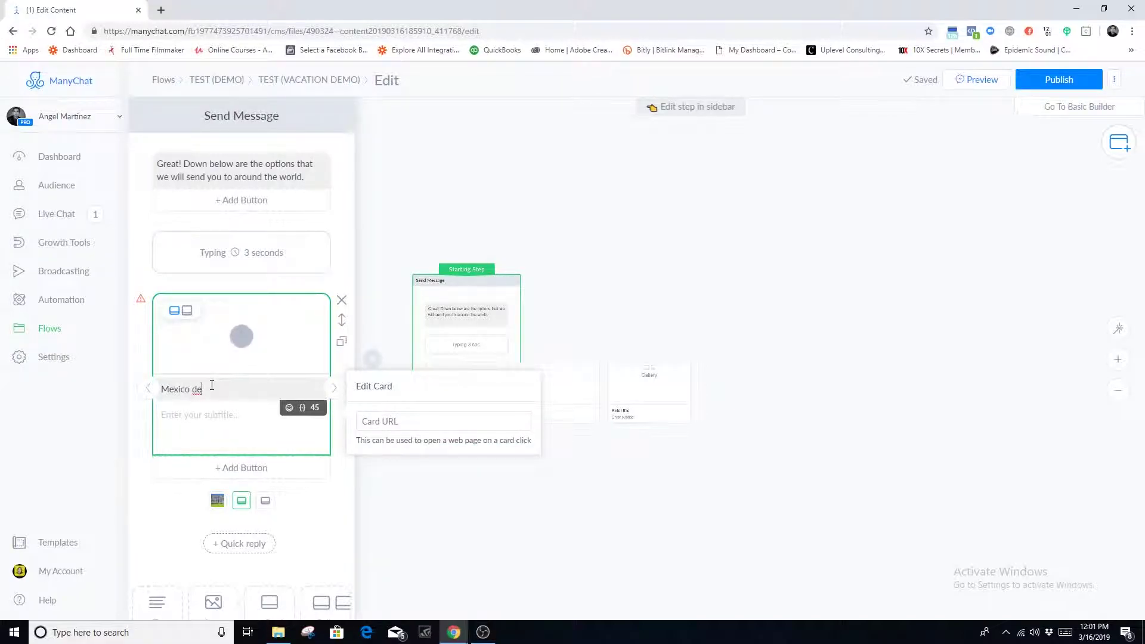
pyautogui.press('BackSpace')
pyautogui.press('BackSpace')
pyautogui.press('BackSpace')
pyautogui.write('Destonations')
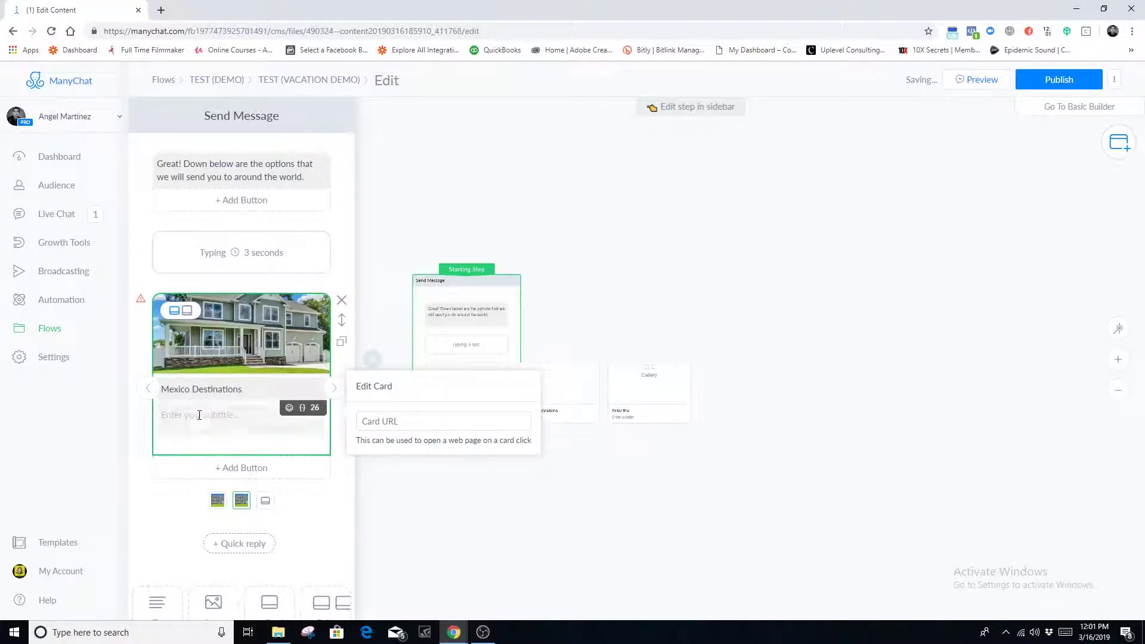
# Copy the Thailand card's subtitle into the second card and change it to "Select this option to view destinations in Mexico".
pyautogui.click(179, 416)
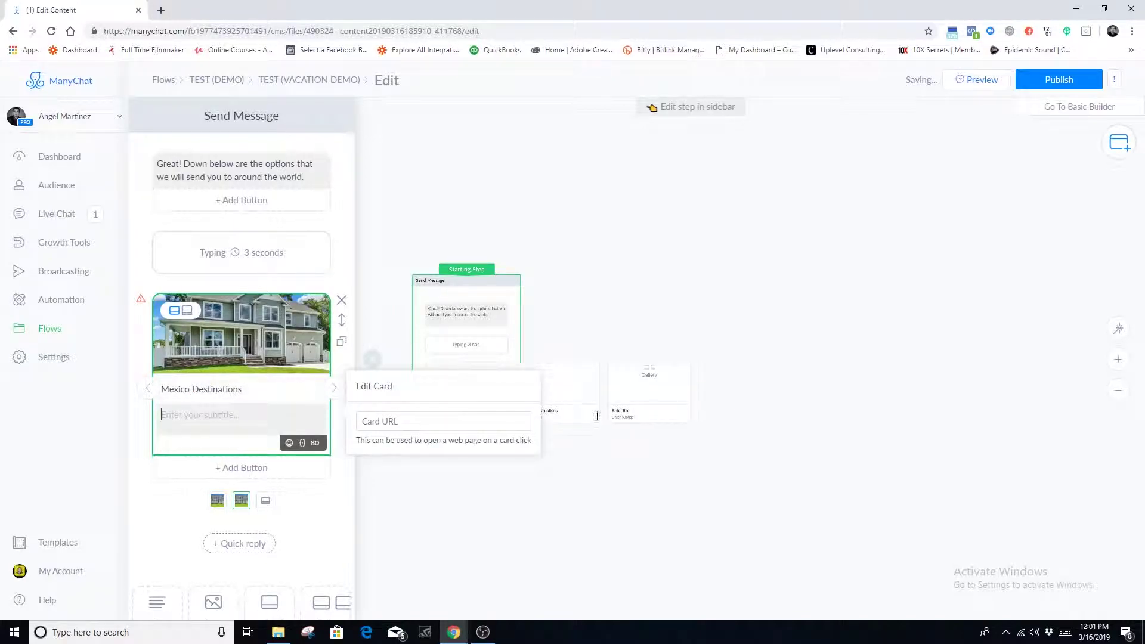
pyautogui.click(148, 388)
pyautogui.tripleClick(200, 426)
pyautogui.hotkey('ctrl', 'c')
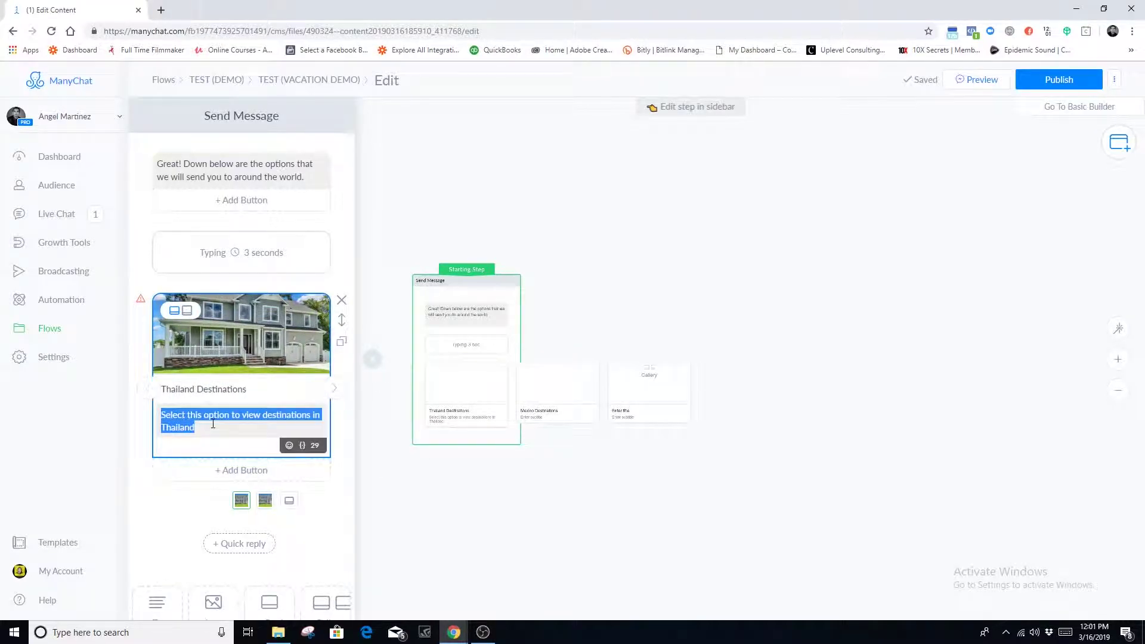
pyautogui.click(340, 388)
pyautogui.click(200, 417)
pyautogui.hotkey('ctrl', 'v')
pyautogui.press('BackSpace')
pyautogui.press('BackSpace')
pyautogui.press('BackSpace')
pyautogui.press('BackSpace')
pyautogui.write('M')
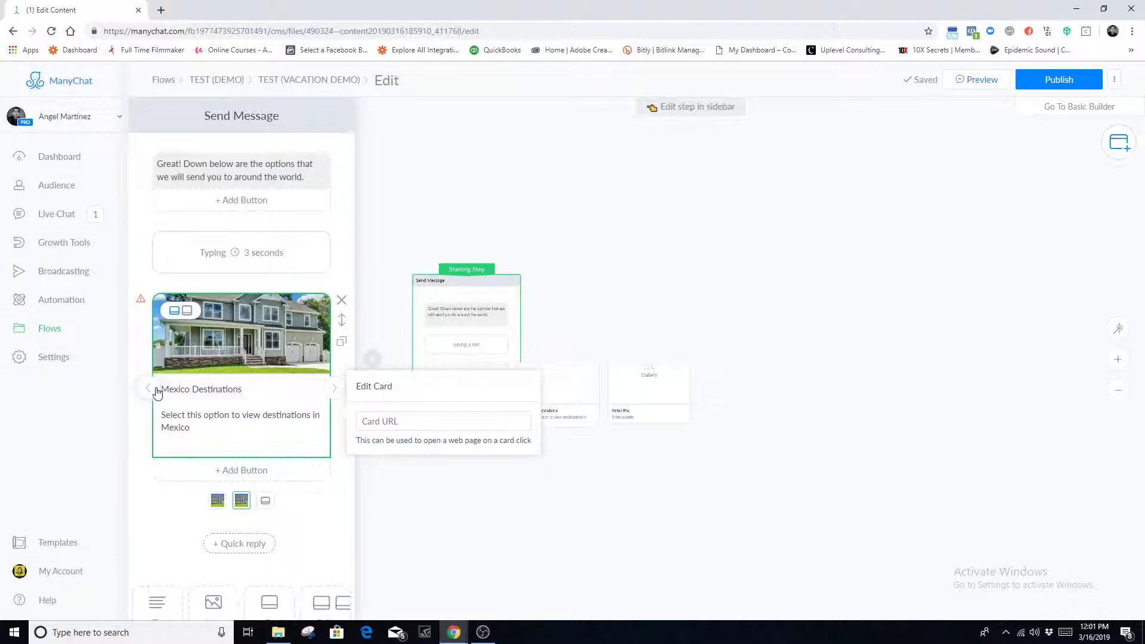
# Title the third gallery card "U.S. Destinations".
pyautogui.click(334, 389)
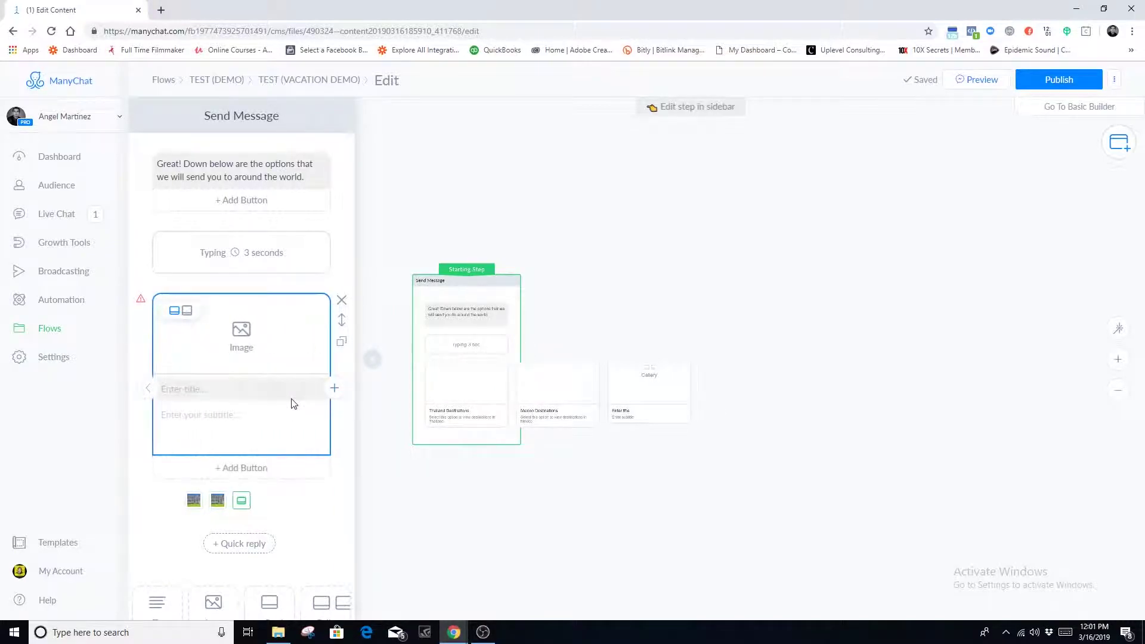
pyautogui.click(214, 390)
pyautogui.write('U')
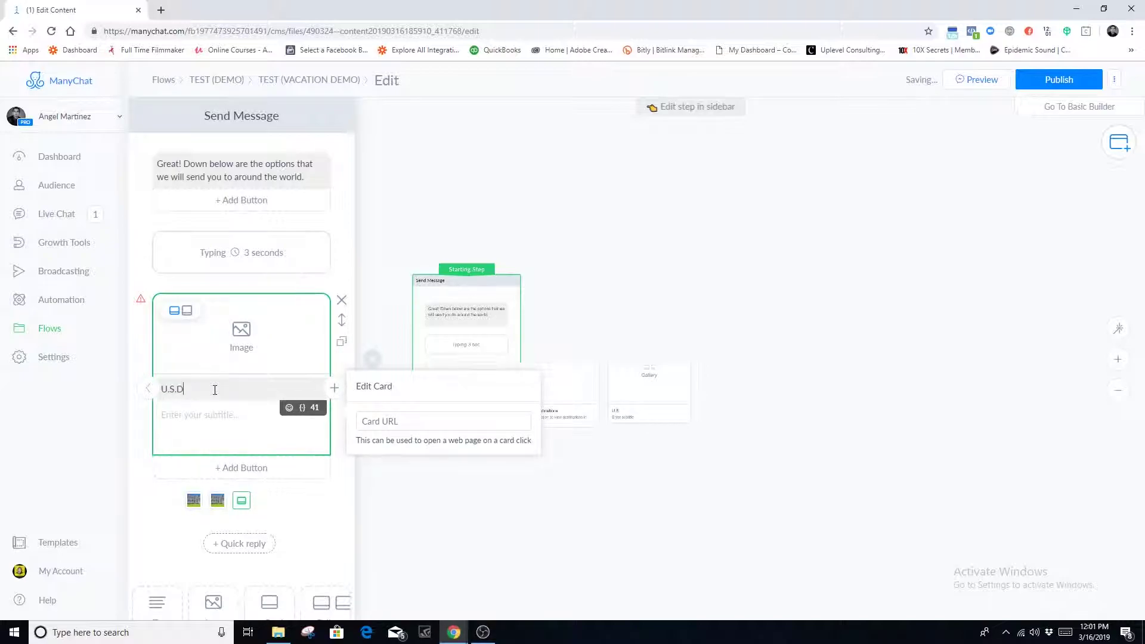
pyautogui.write('.S. Destionation')
pyautogui.press('BackSpace')
pyautogui.write('nations')
# Copy the Mexico card's subtitle into the U.S. Destinations card and upload the 6fLAwevB image to it.
pyautogui.click(147, 388)
pyautogui.moveTo(210, 427); pyautogui.dragTo(149, 411)
pyautogui.hotkey('ctrl', 'c')
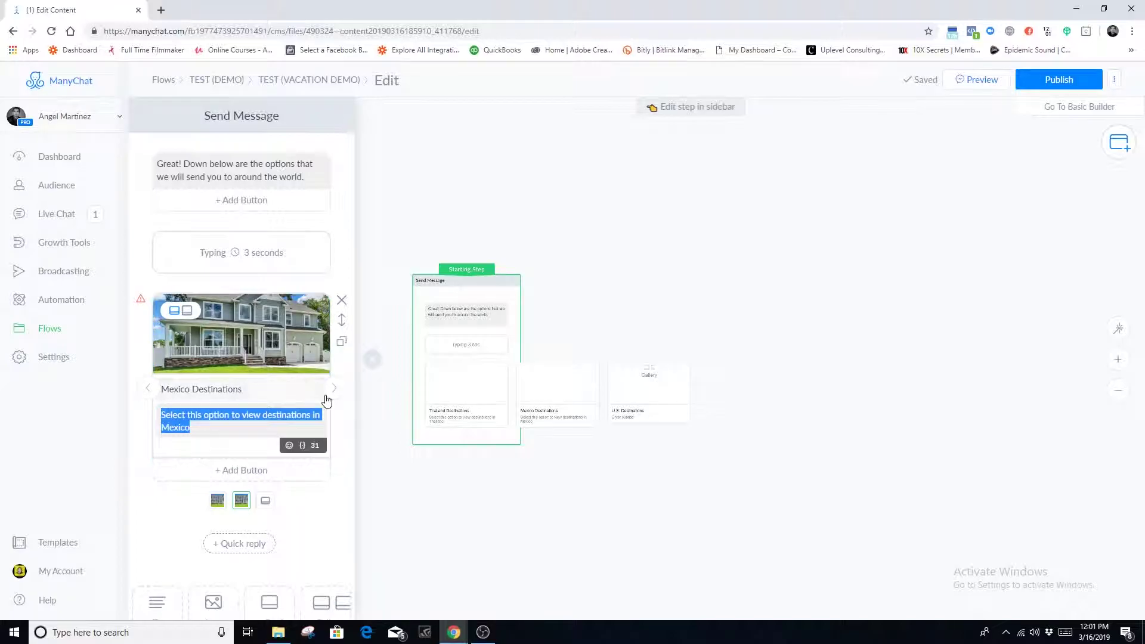
pyautogui.click(333, 389)
pyautogui.click(221, 413)
pyautogui.hotkey('ctrl', 'v')
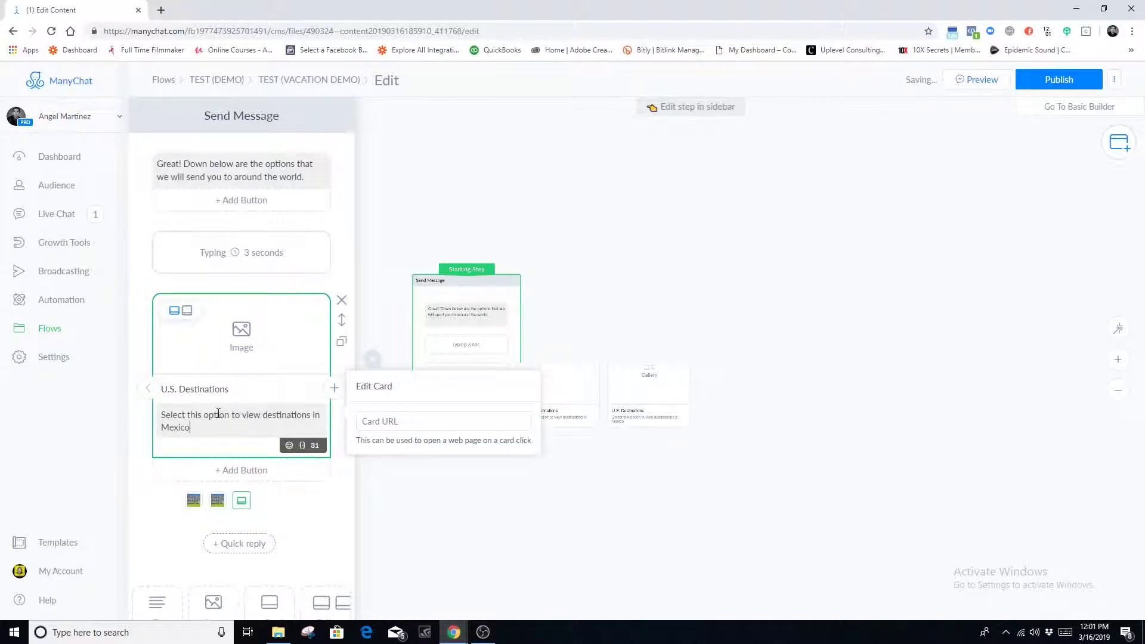
pyautogui.click(257, 336)
pyautogui.doubleClick(494, 95)
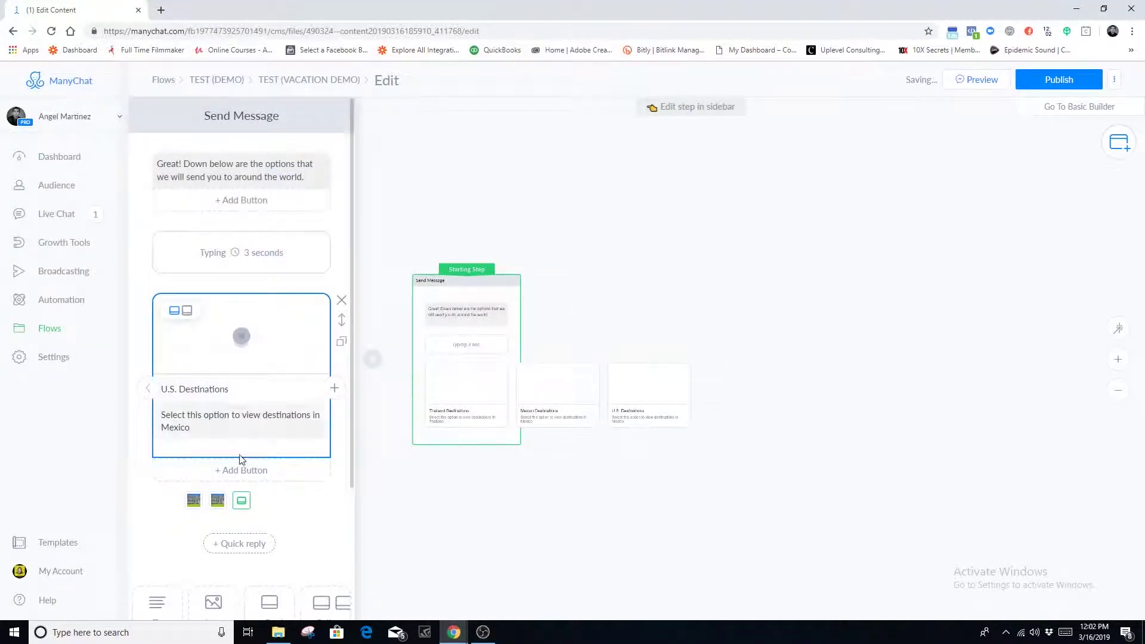
# Add a button titled "View Destinations" to the Thailand Destinations card and copy its title.
pyautogui.doubleClick(148, 388)
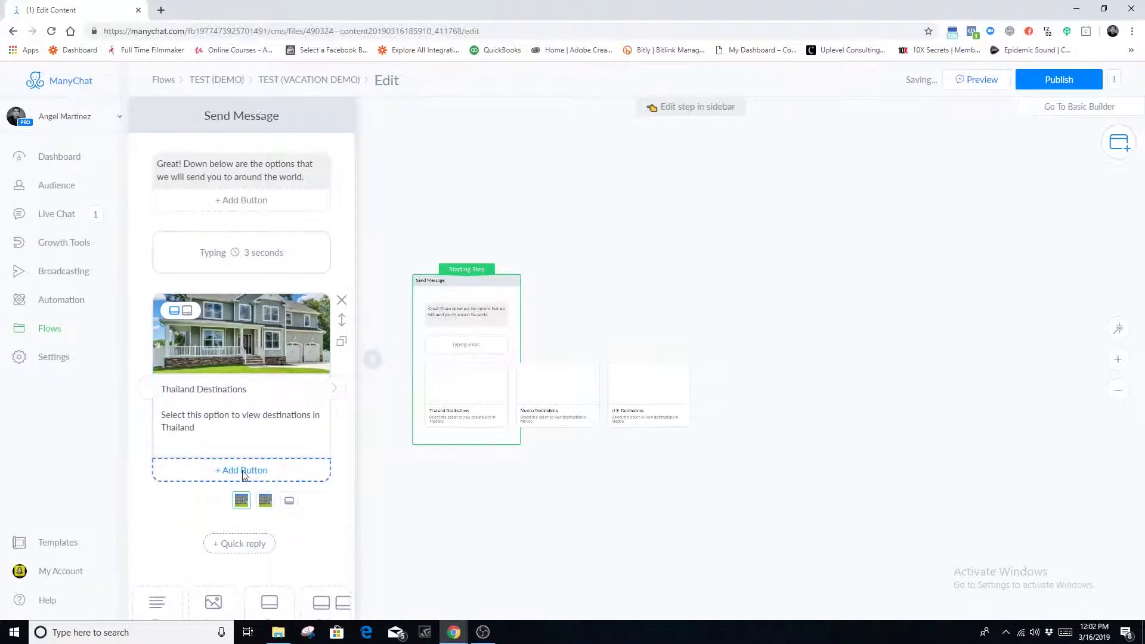
pyautogui.click(242, 471)
pyautogui.write('Vie')
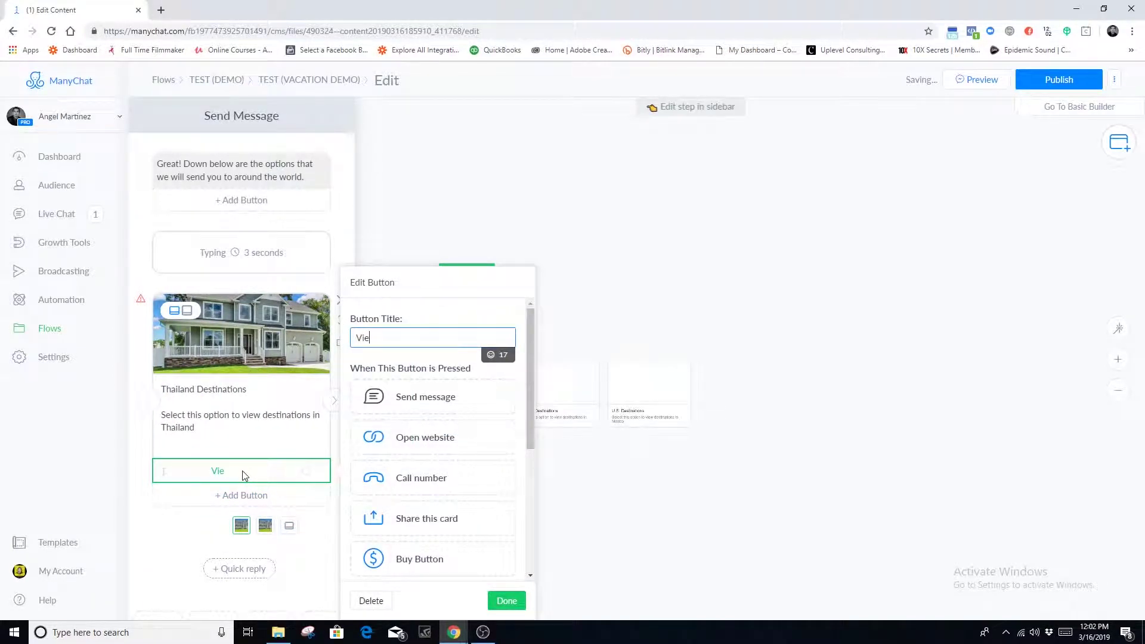
pyautogui.write('w Destinations')
pyautogui.moveTo(430, 338); pyautogui.dragTo(335, 341)
pyautogui.hotkey('ctrl', 'c')
# Add a "View Destinations" button to both the Mexico and U.S. Destinations cards using the copied title.
pyautogui.click(334, 403)
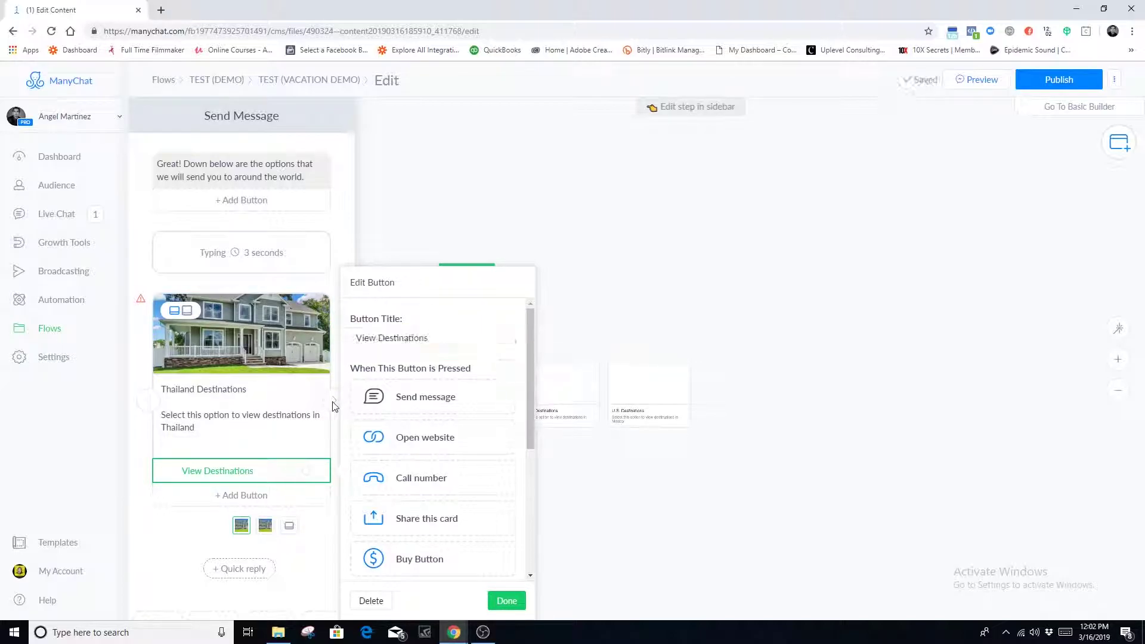
pyautogui.click(334, 400)
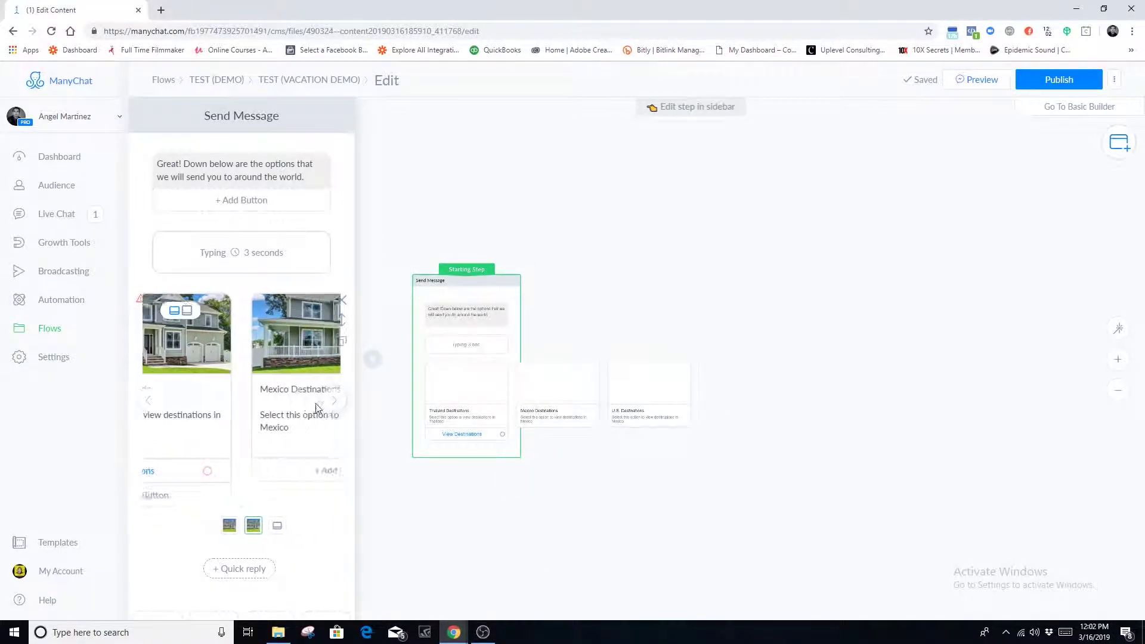
pyautogui.click(248, 471)
pyautogui.hotkey('ctrl', 'v')
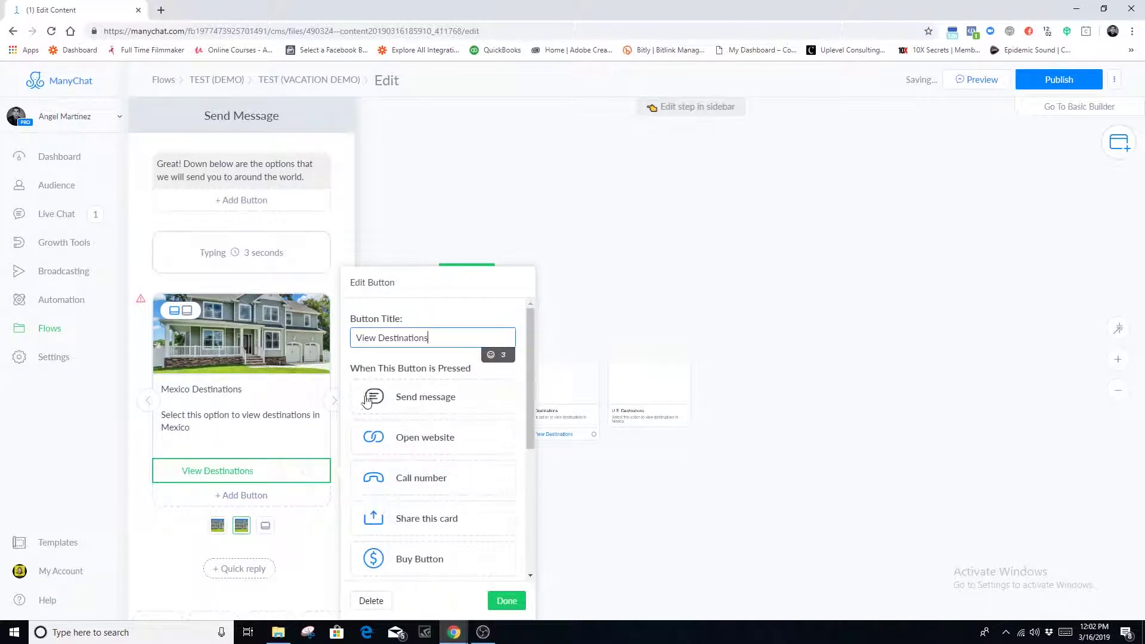
pyautogui.click(335, 403)
pyautogui.click(335, 400)
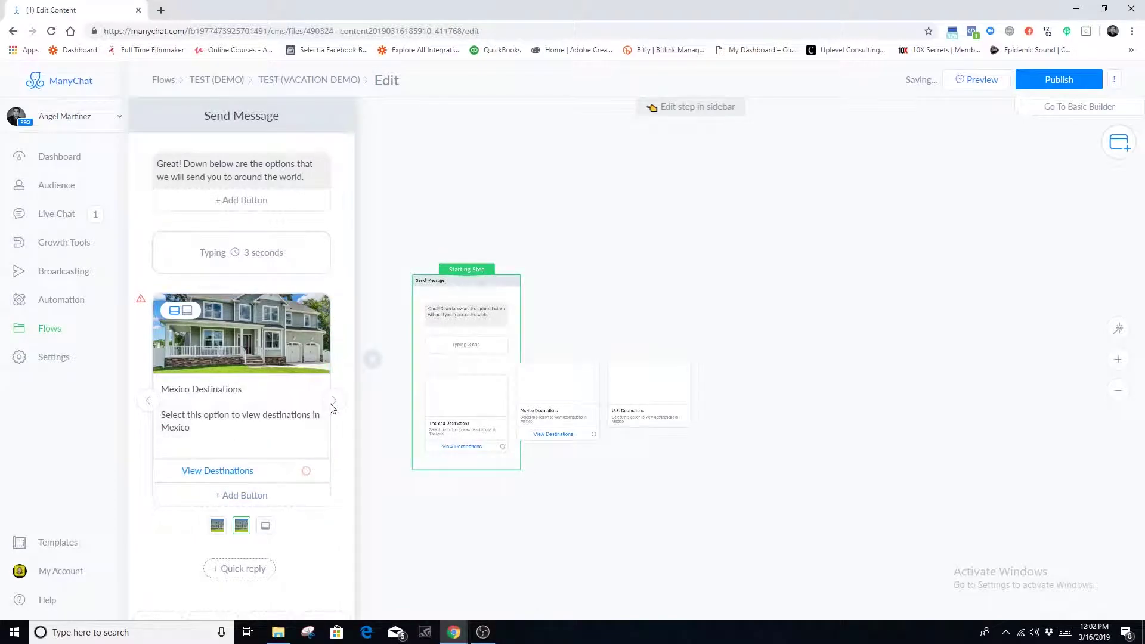
pyautogui.click(265, 466)
pyautogui.hotkey('ctrl', 'v')
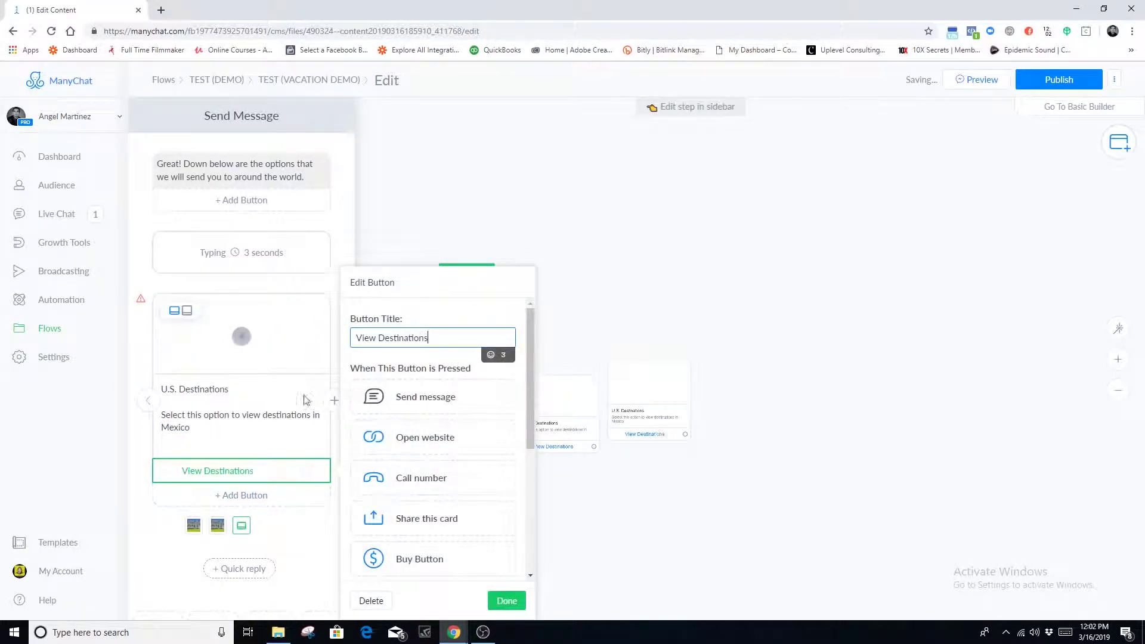
# Set the Thailand card's View Destinations button to send a new message.
pyautogui.click(149, 400)
pyautogui.click(149, 399)
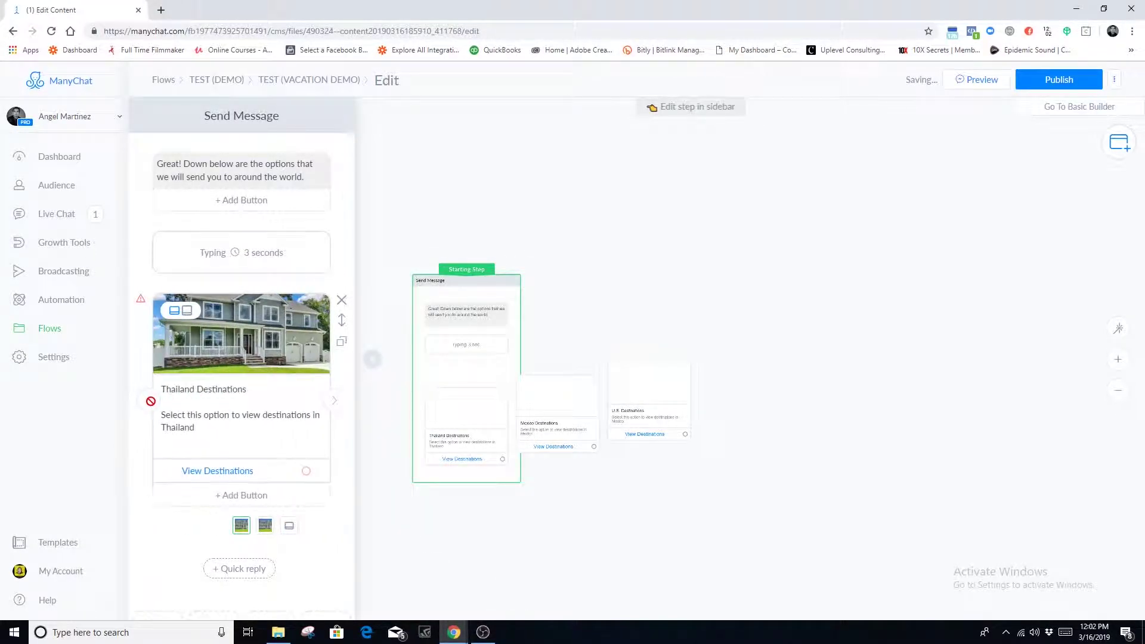
pyautogui.moveTo(716, 340); pyautogui.dragTo(803, 223)
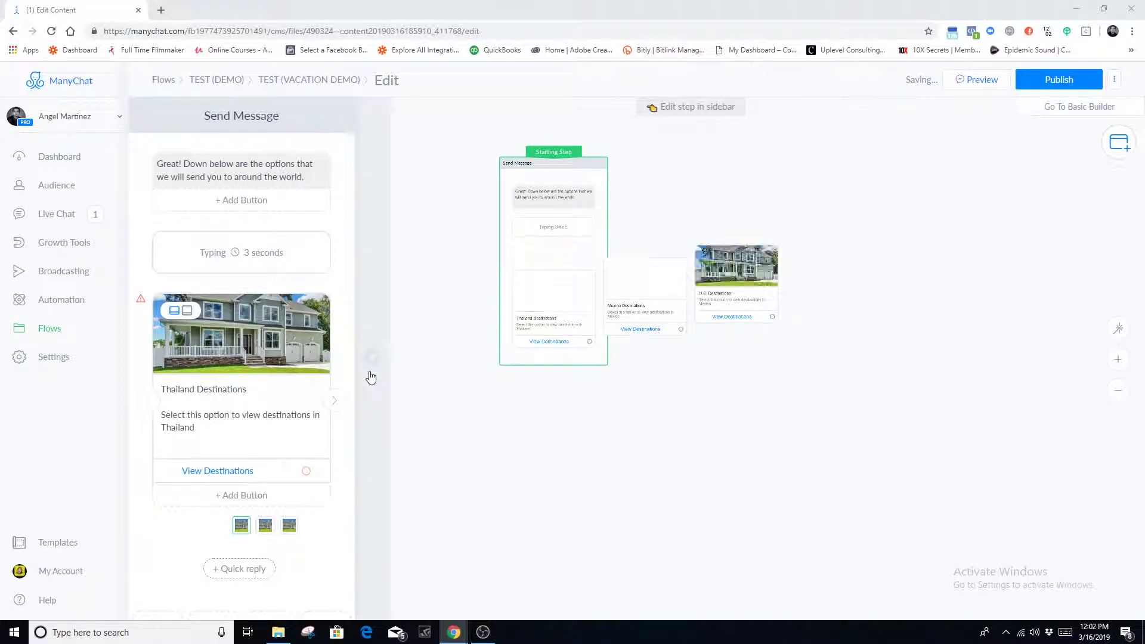
pyautogui.click(314, 475)
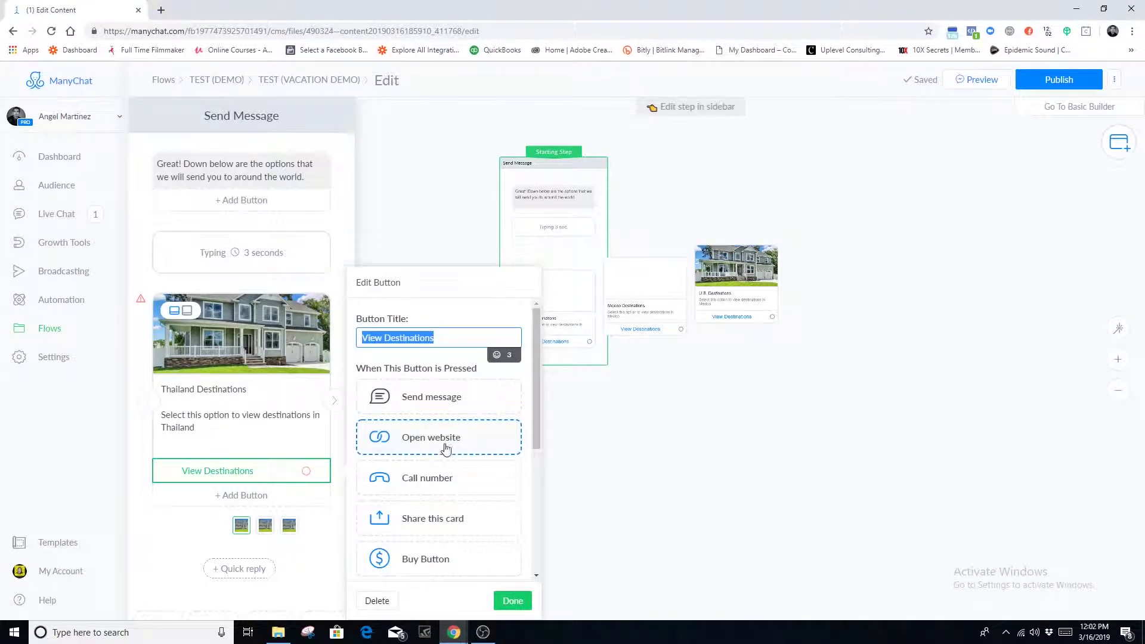
pyautogui.click(447, 399)
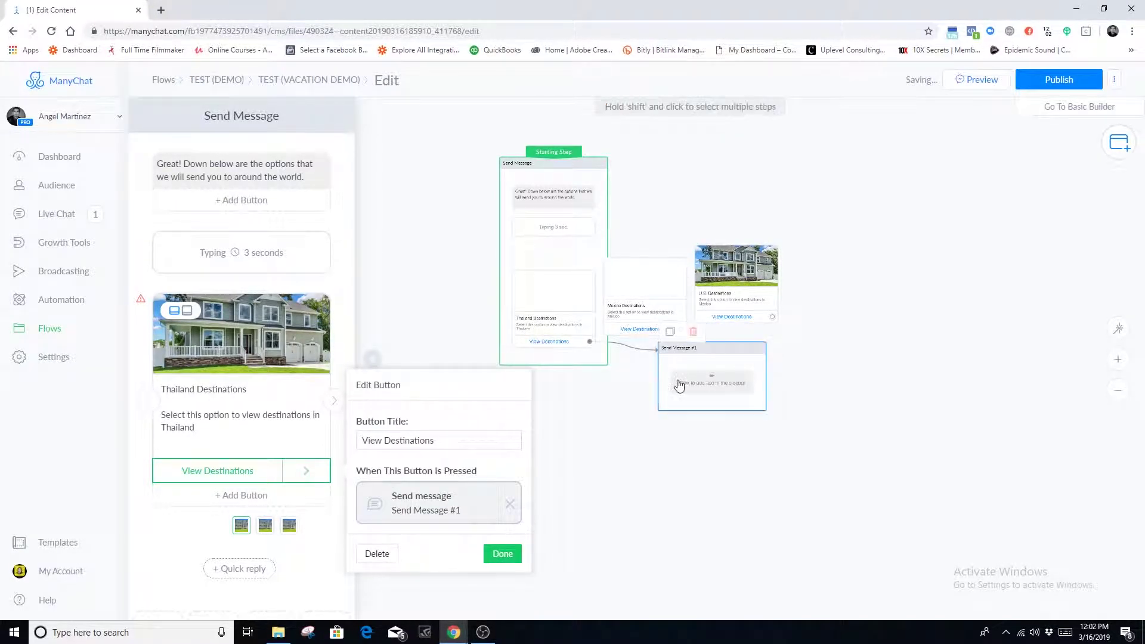
# Place the Send Message #1 step below the starting step and add a 3-second typing delay to it.
pyautogui.moveTo(672, 377); pyautogui.dragTo(576, 530)
pyautogui.click(858, 388)
pyautogui.click(576, 529)
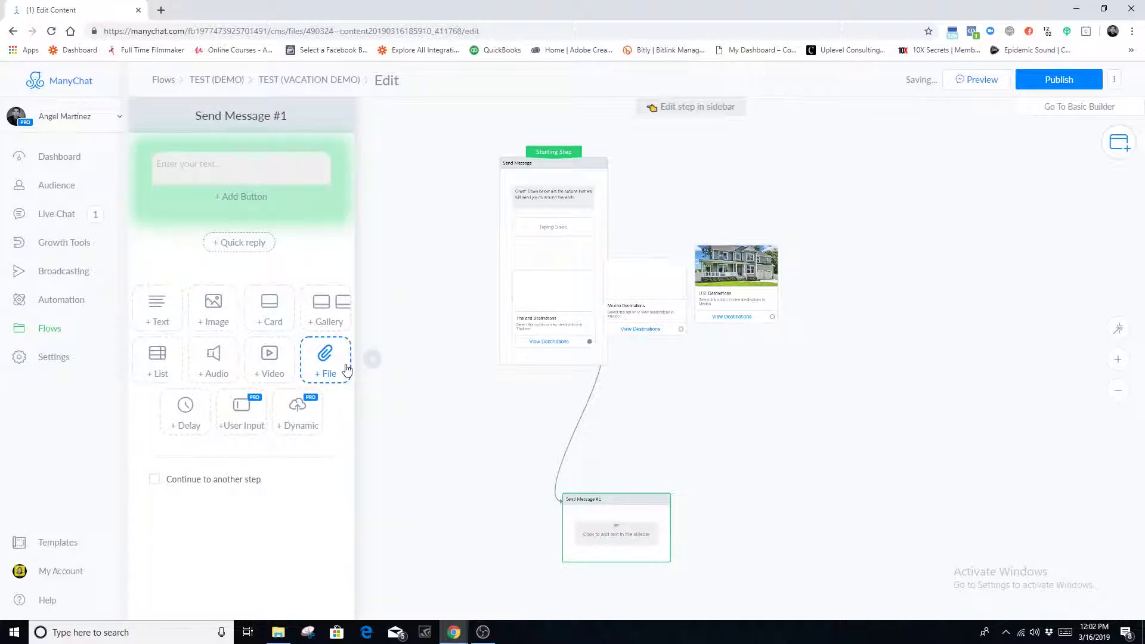
pyautogui.click(185, 410)
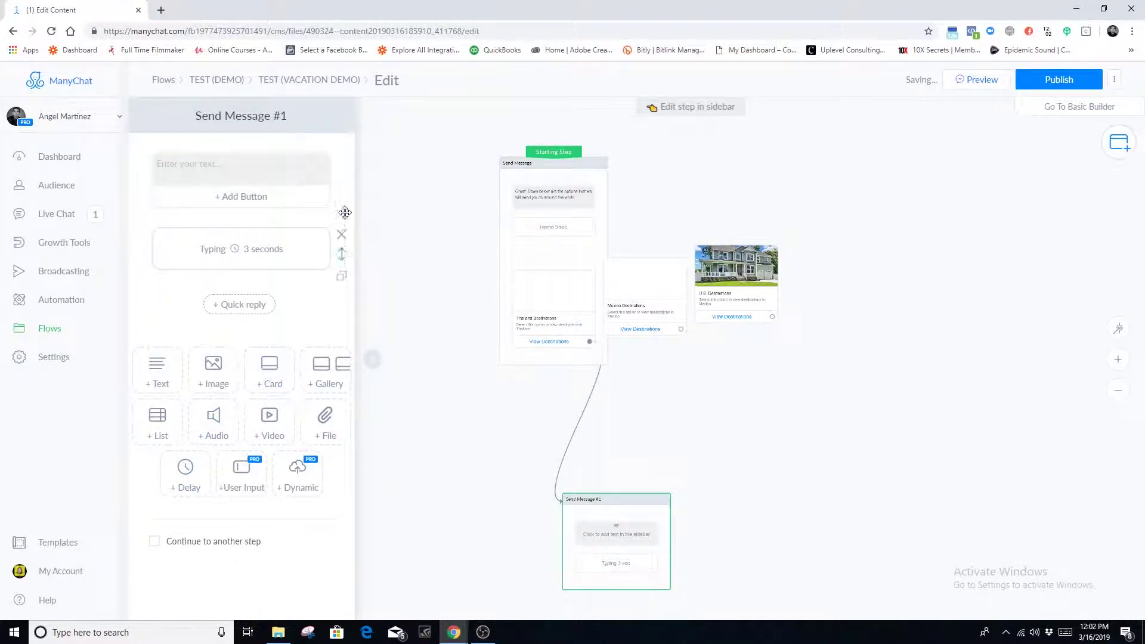
# Move the typing delay above the text block and write "Here is a list of destinations that we will send you to in Mexico" ending with a grinning emoji.
pyautogui.moveTo(342, 235); pyautogui.dragTo(343, 179)
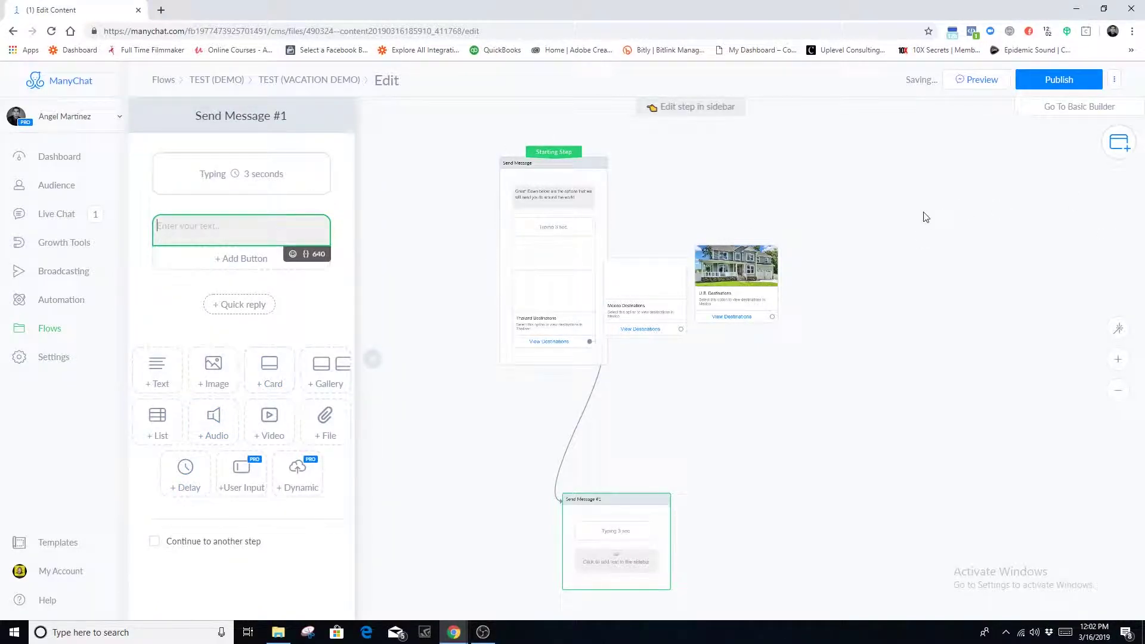
pyautogui.write('Here is a list of')
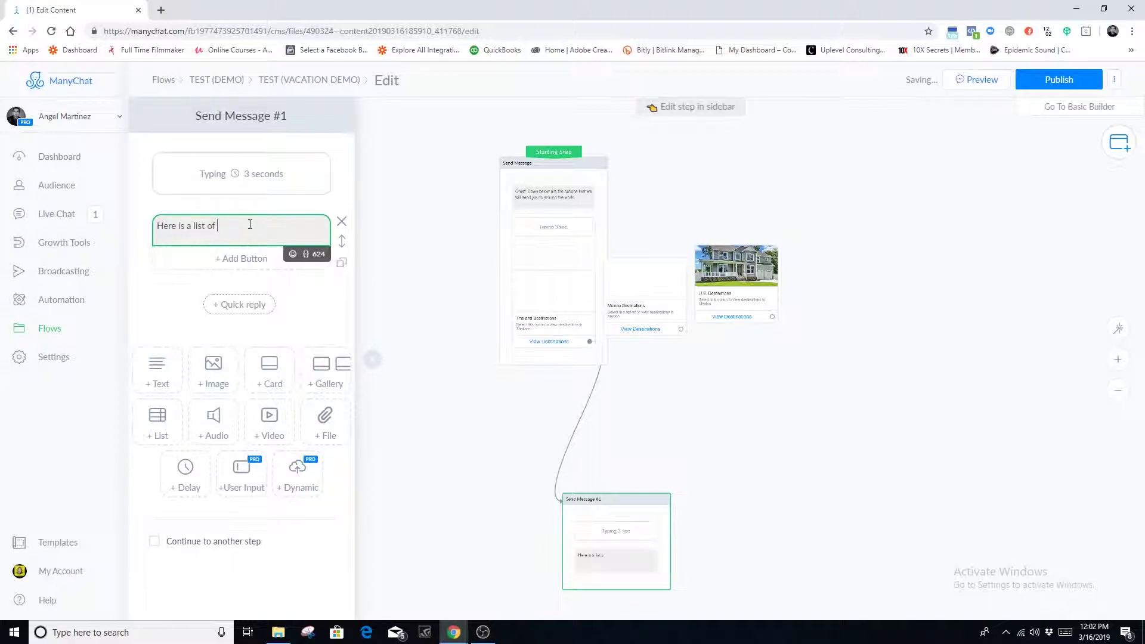
pyautogui.write(' destinatio')
pyautogui.press('BackSpace')
pyautogui.write('nations that we will send')
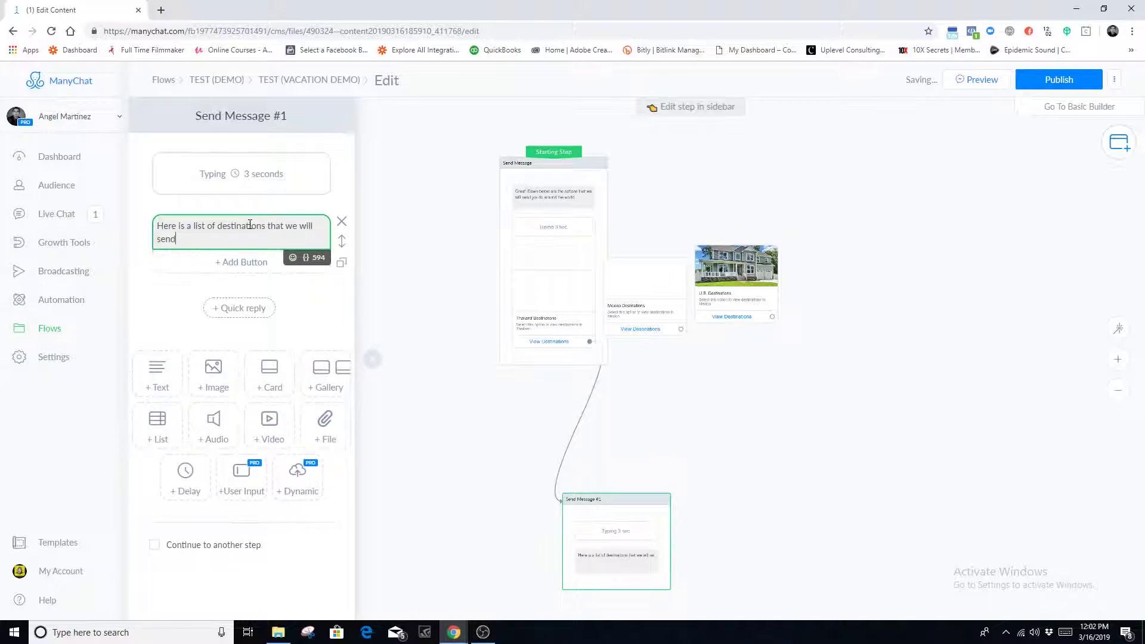
pyautogui.write('in Mexico')
pyautogui.click(292, 257)
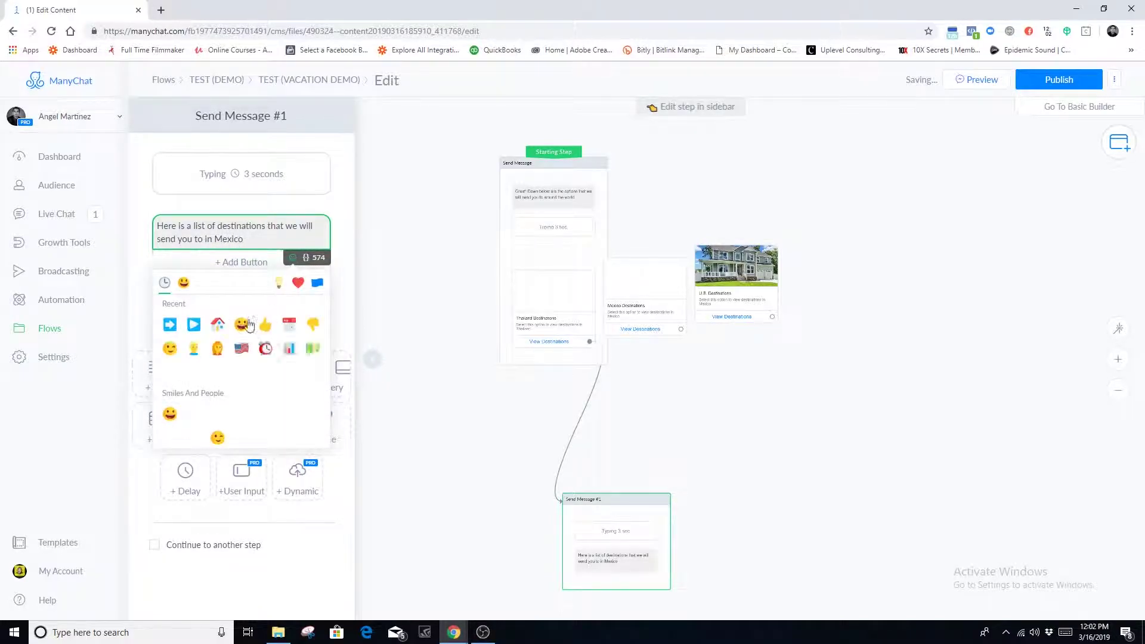
pyautogui.click(244, 324)
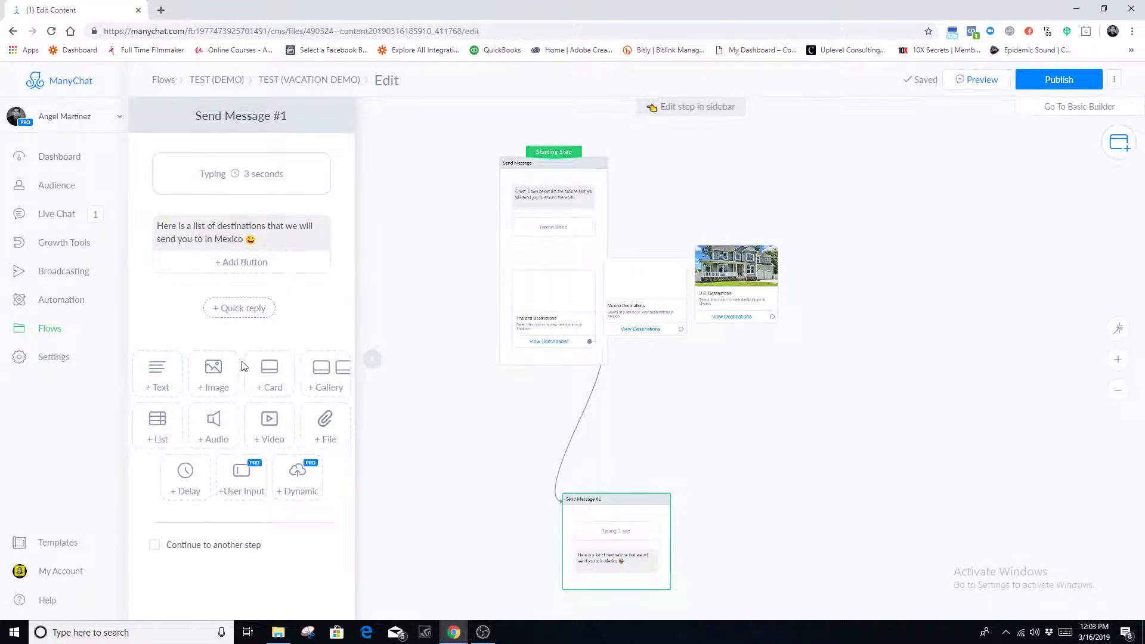
# Add a 3-second typing delay and a list with three elements below the message text in Send Message #1.
pyautogui.click(189, 486)
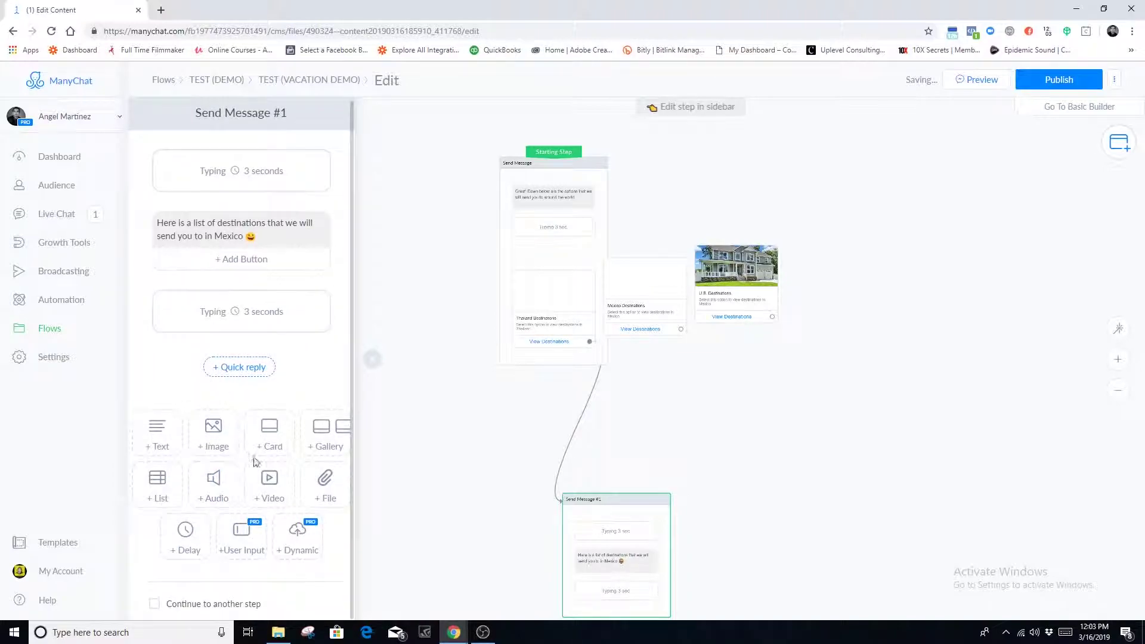
pyautogui.click(156, 489)
pyautogui.scroll(-2, 204, 417)
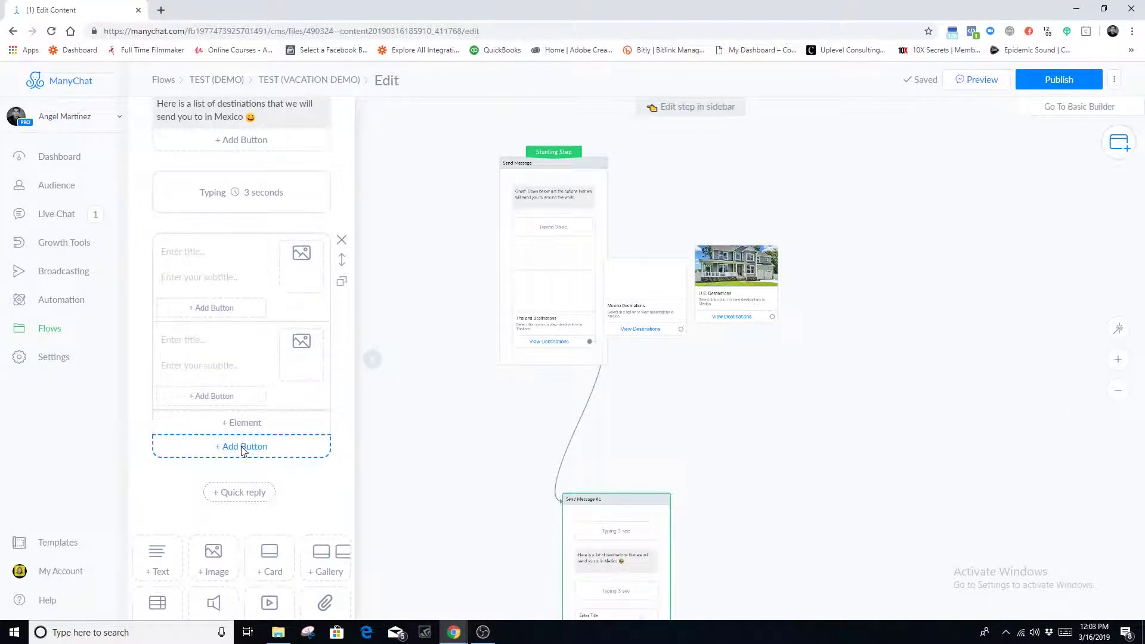
pyautogui.click(243, 424)
pyautogui.scroll(-2, 268, 447)
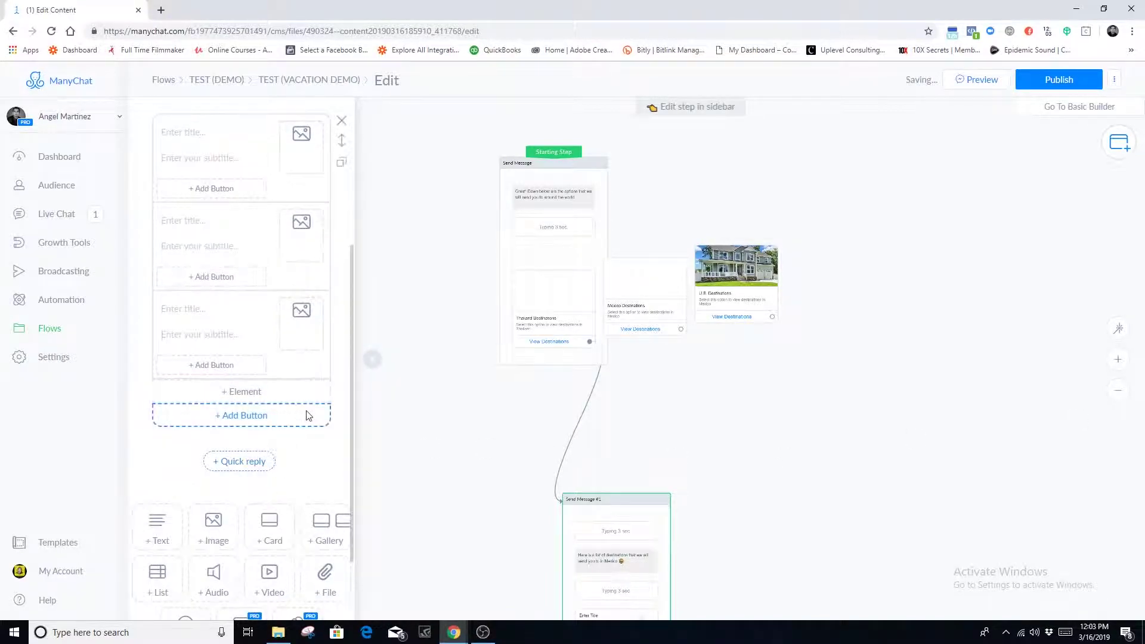
pyautogui.click(245, 392)
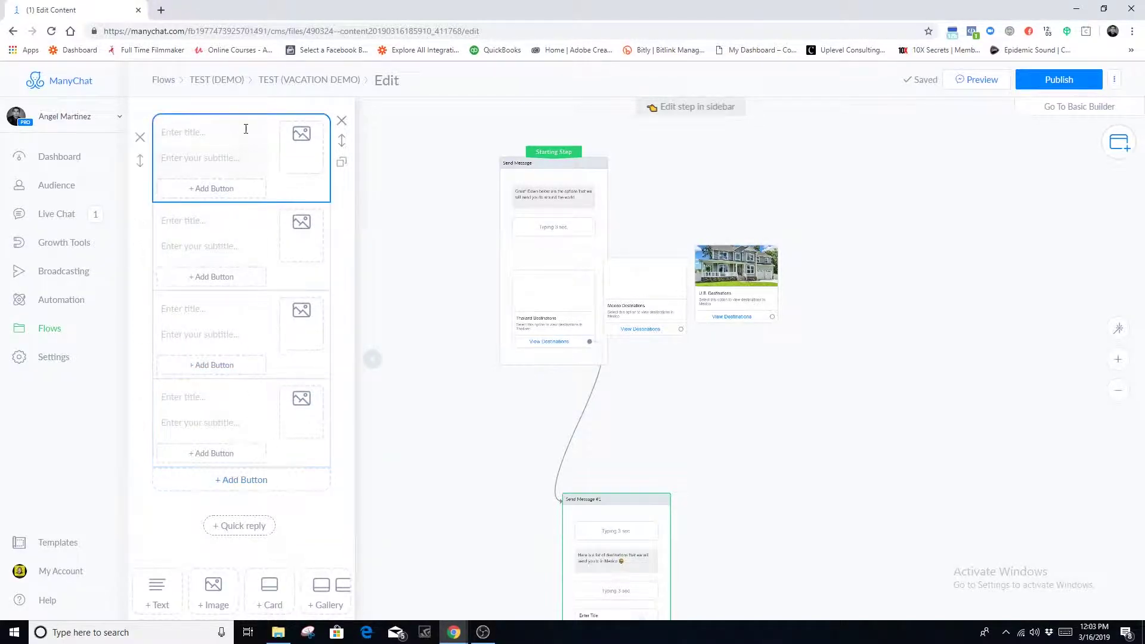
pyautogui.click(143, 397)
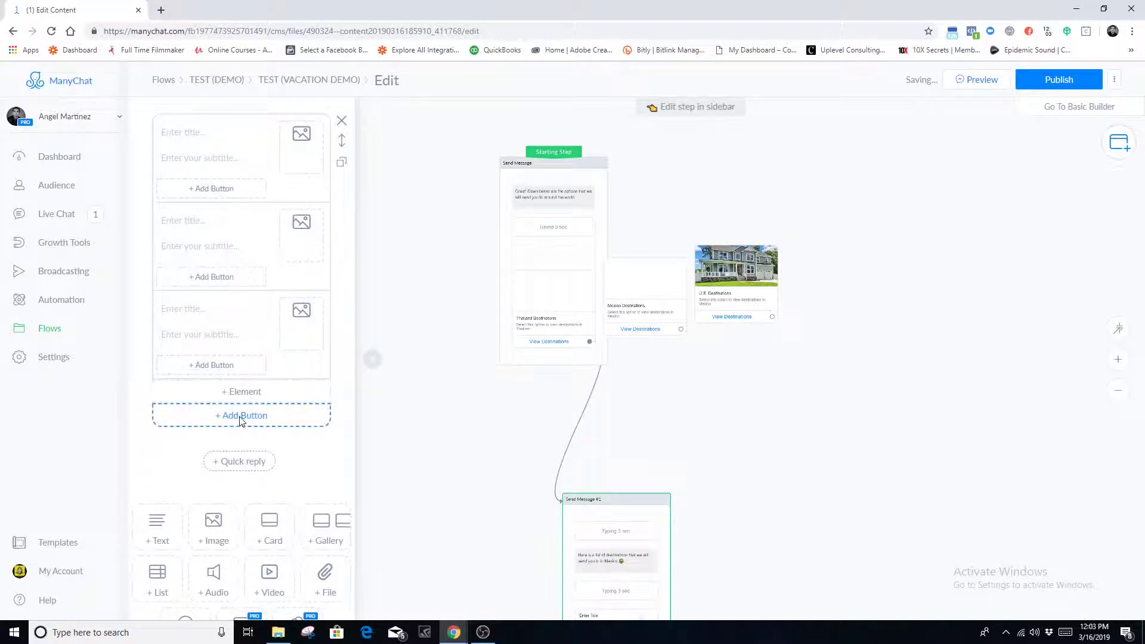
# Add a second list with two elements below the three-element list.
pyautogui.moveTo(240, 448)
pyautogui.click(159, 478)
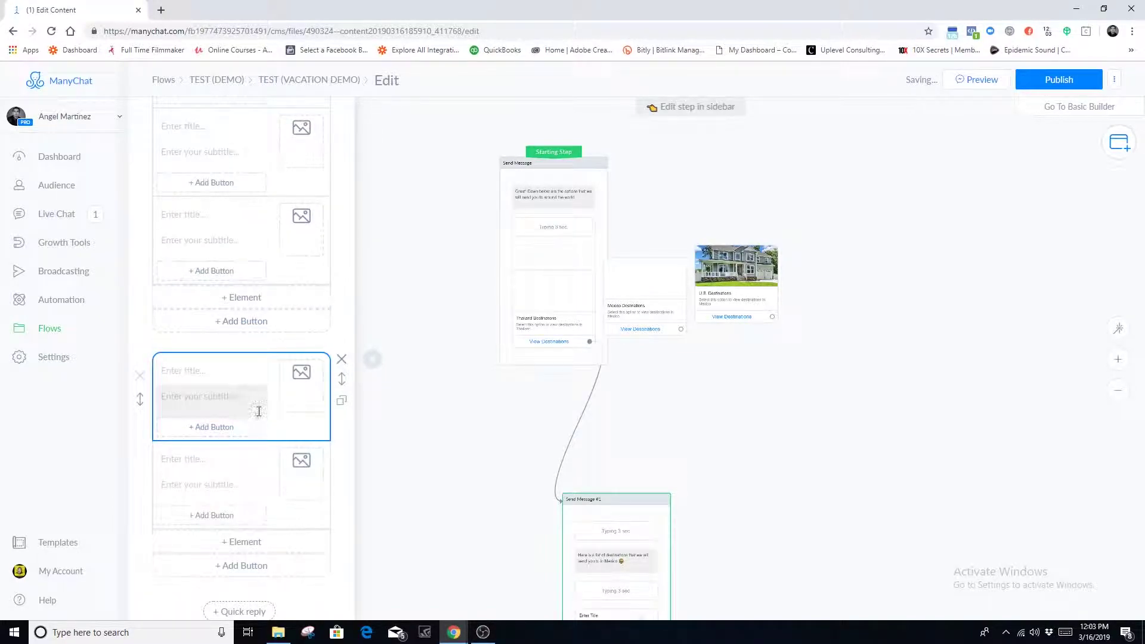
pyautogui.scroll(-2, 255, 440)
# Title the three elements of the first list "Cancun", "Puerto Penasco" and "Nuevo Vallarta".
pyautogui.scroll(5, 220, 366)
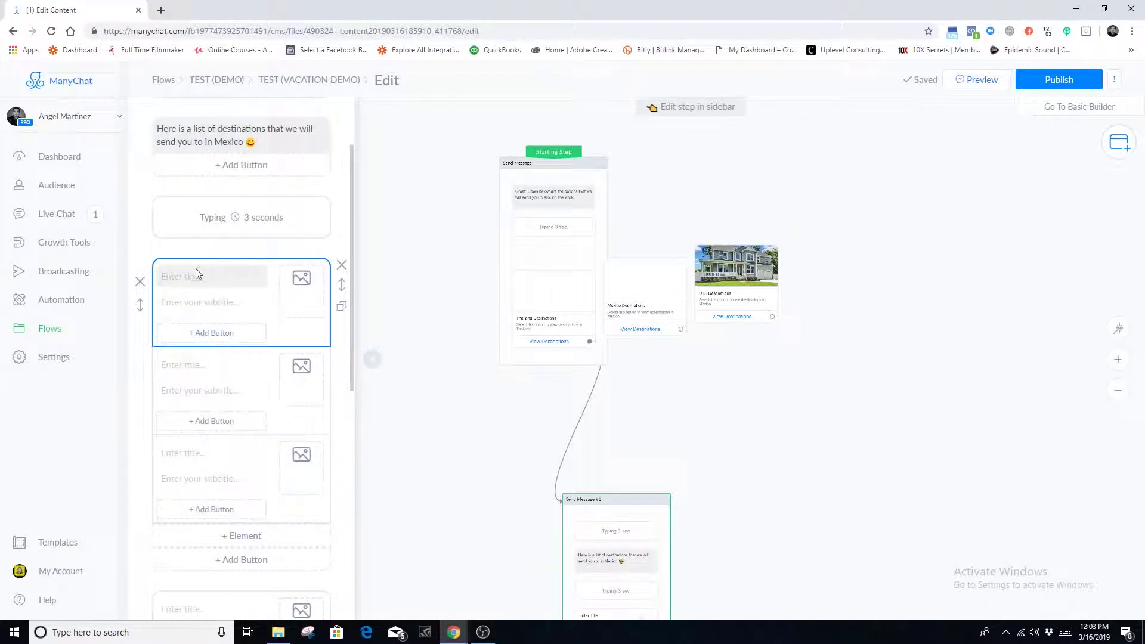
pyautogui.click(197, 281)
pyautogui.write('Cancun')
pyautogui.click(182, 364)
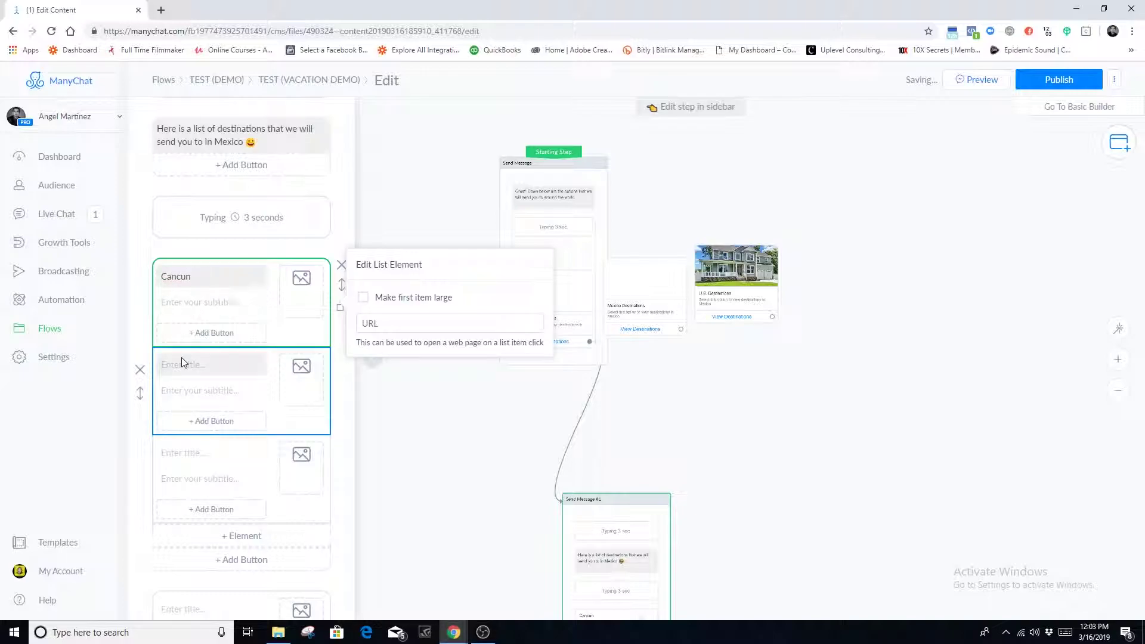
pyautogui.write('Pu')
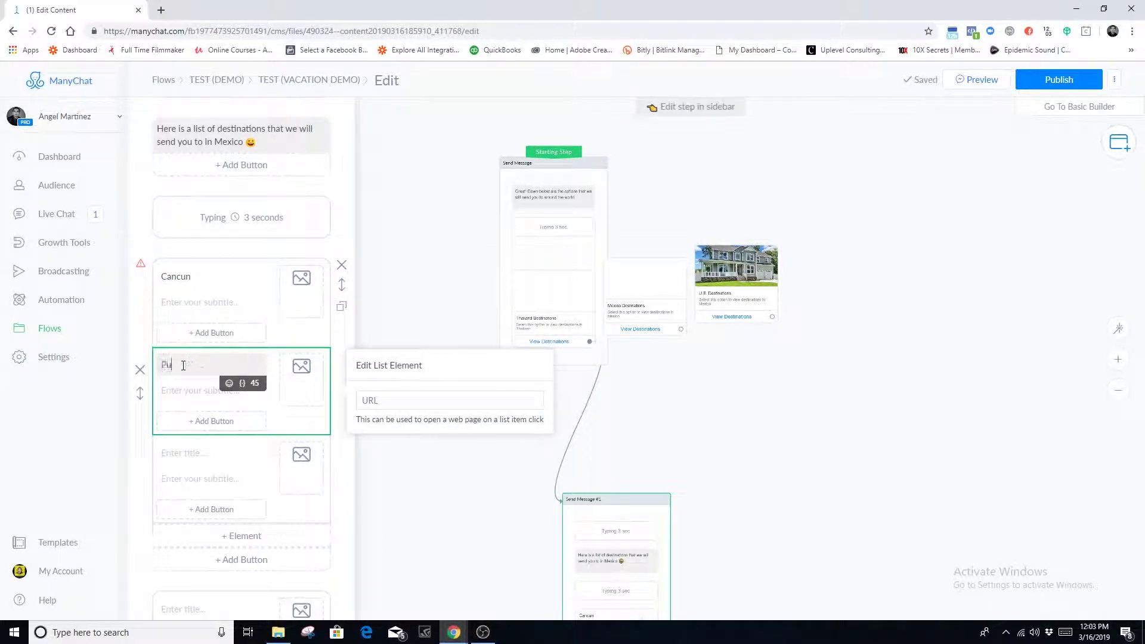
pyautogui.write('erto Penasco')
pyautogui.click(170, 453)
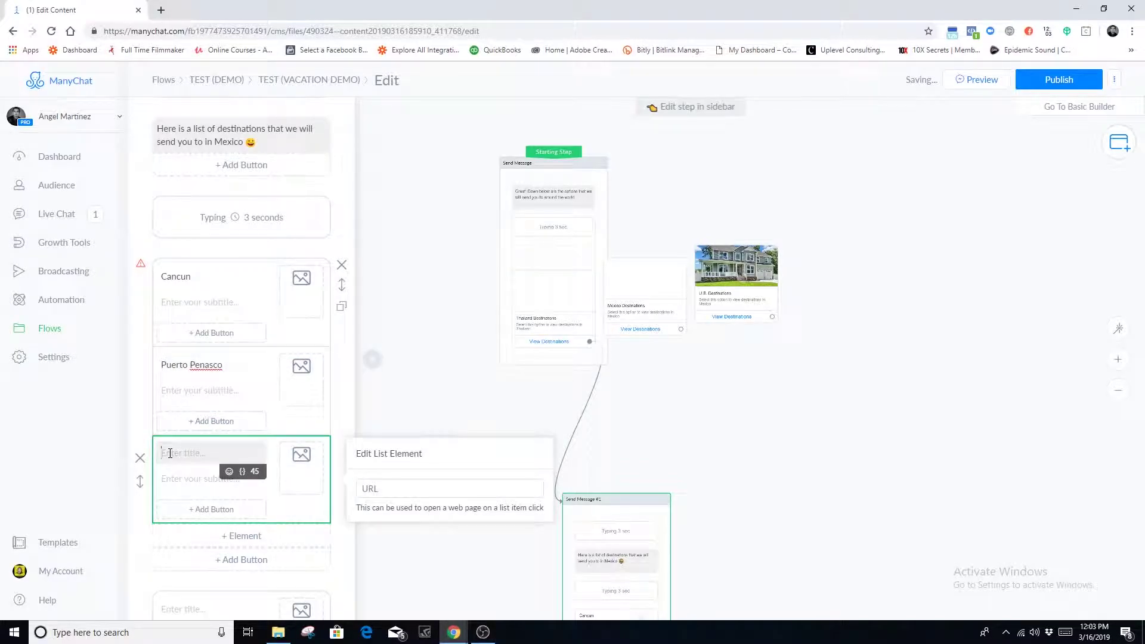
pyautogui.write('Nuevo Vallarta')
# Title the two elements of the second list "Mazatlan" and "Acapulco".
pyautogui.scroll(-5, 199, 447)
pyautogui.click(192, 316)
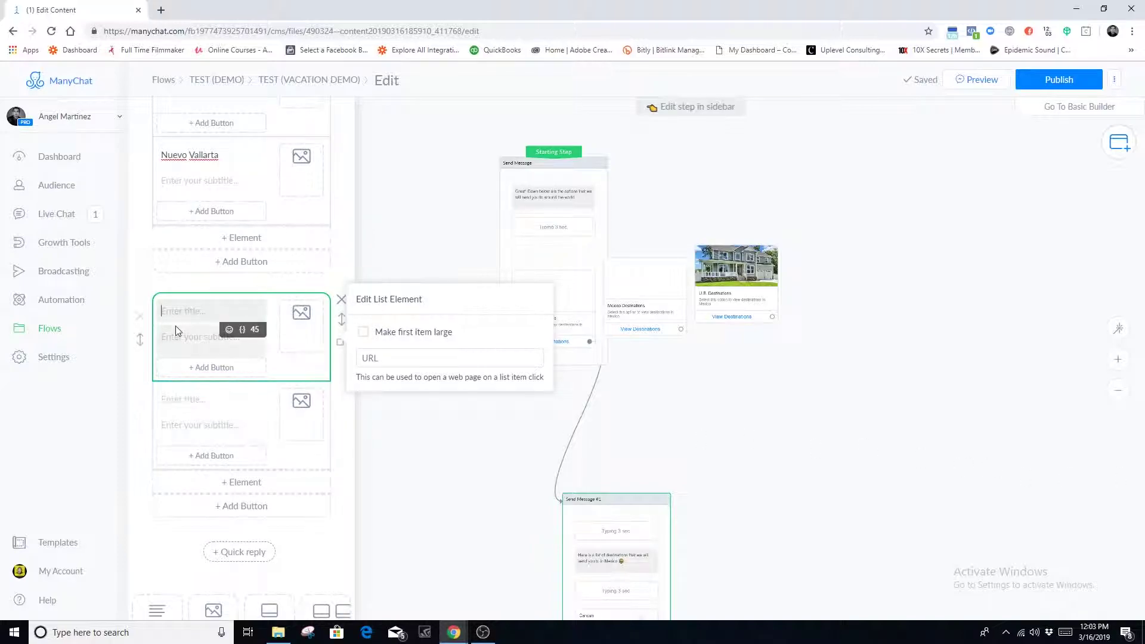
pyautogui.write('Ma')
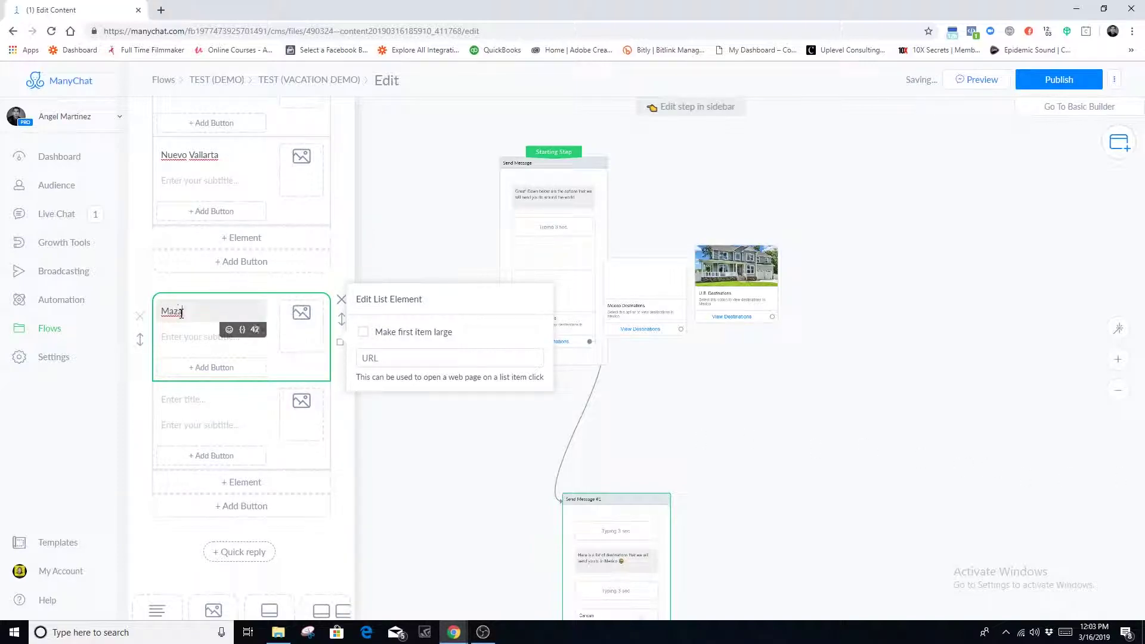
pyautogui.write('zatlan')
pyautogui.click(177, 395)
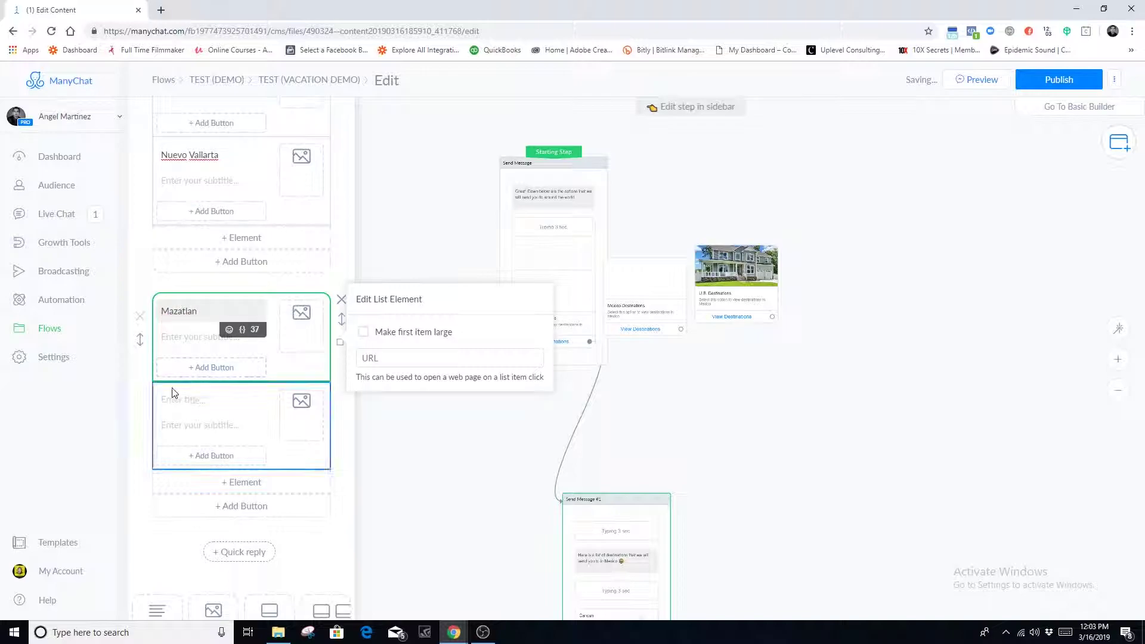
pyautogui.write('Acap')
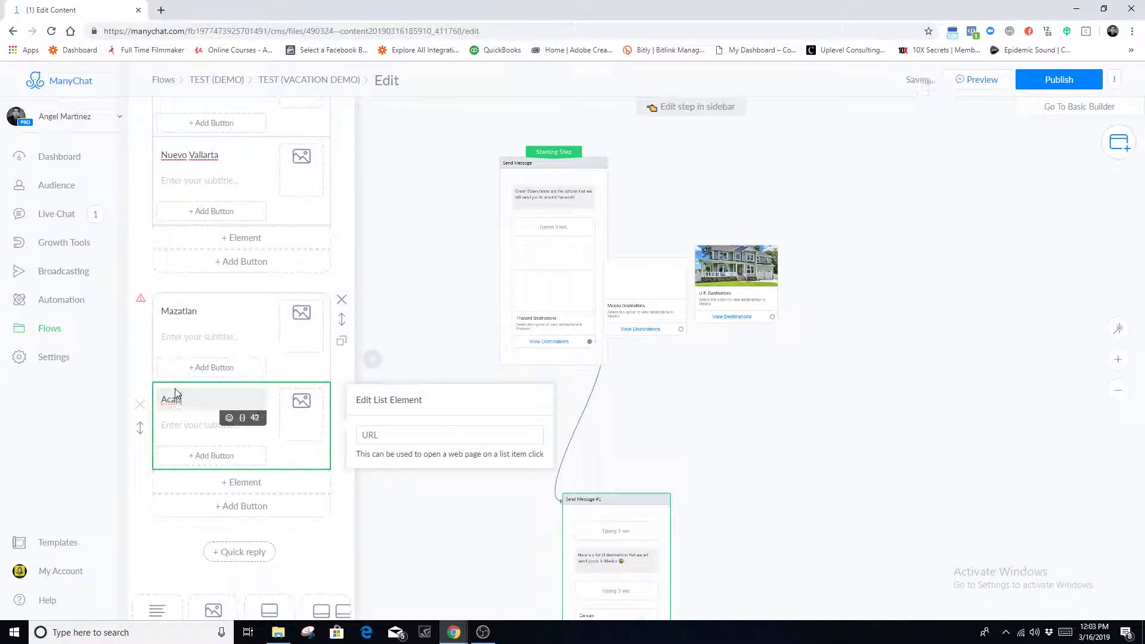
pyautogui.write('ulco')
# Give the Cancun element the subtitle "Click the button for more details about your vacation in Cancun".
pyautogui.scroll(3, 179, 358)
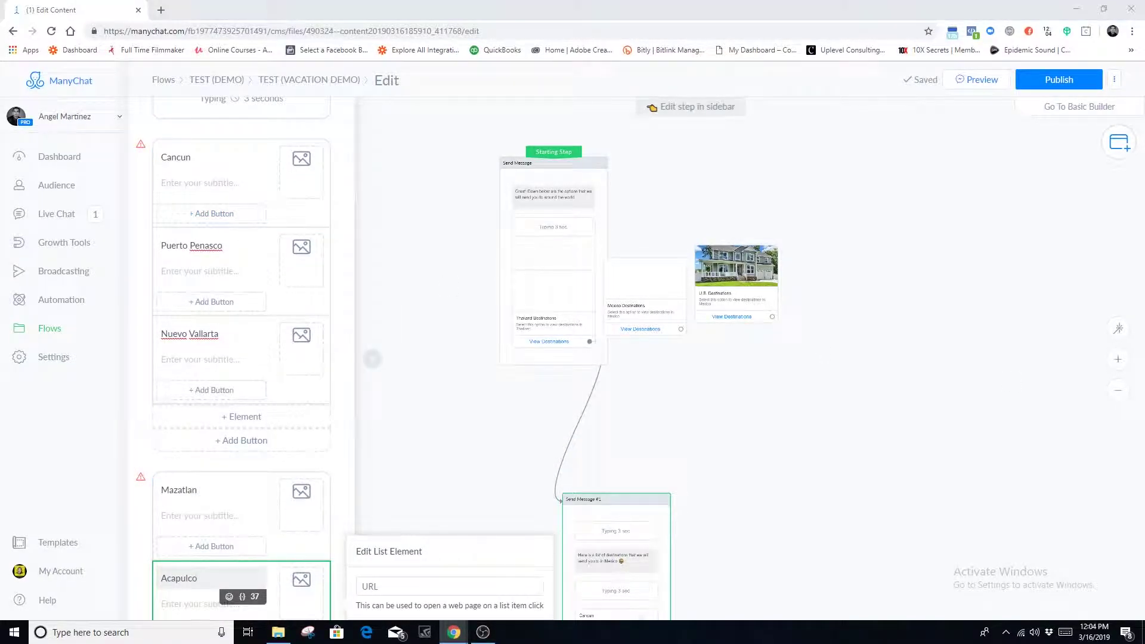
pyautogui.click(172, 181)
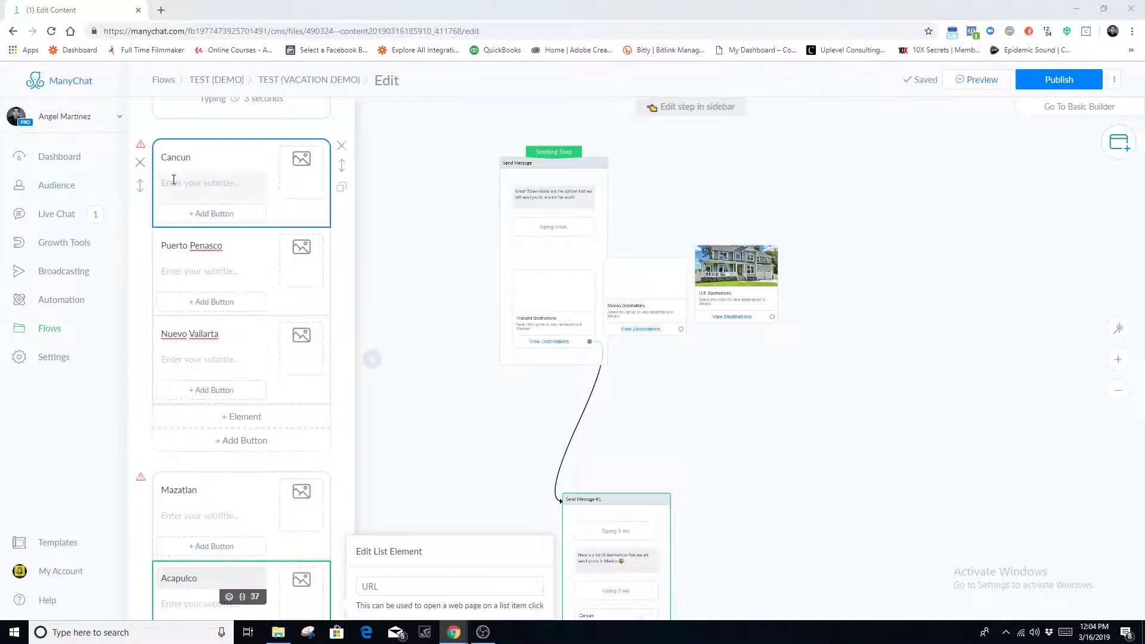
pyautogui.write('Click the b')
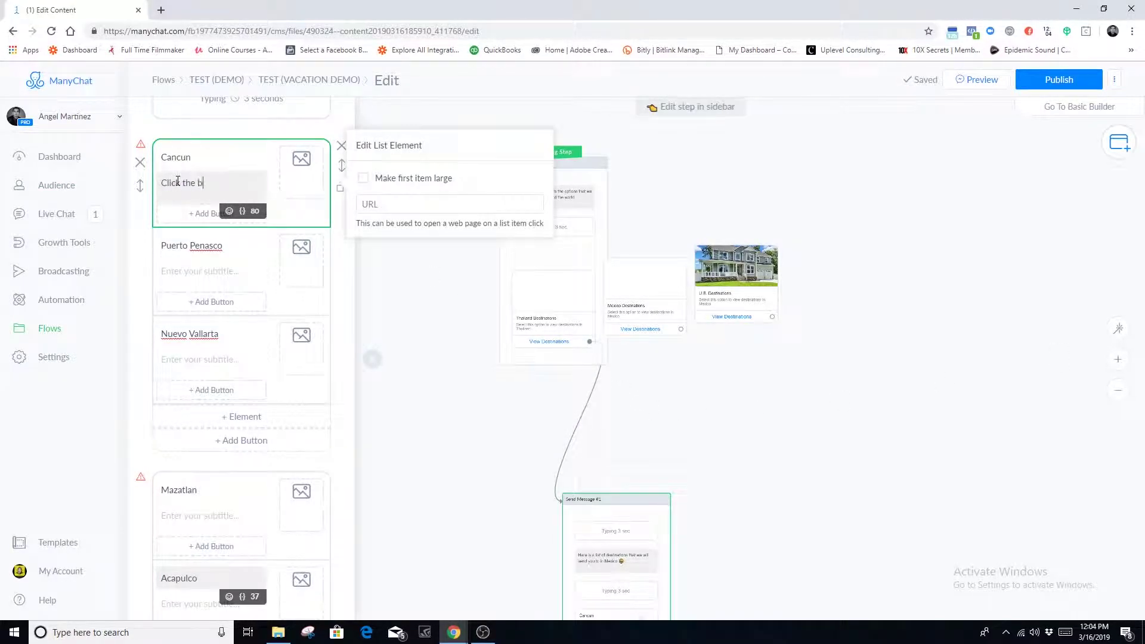
pyautogui.write('utton for more de')
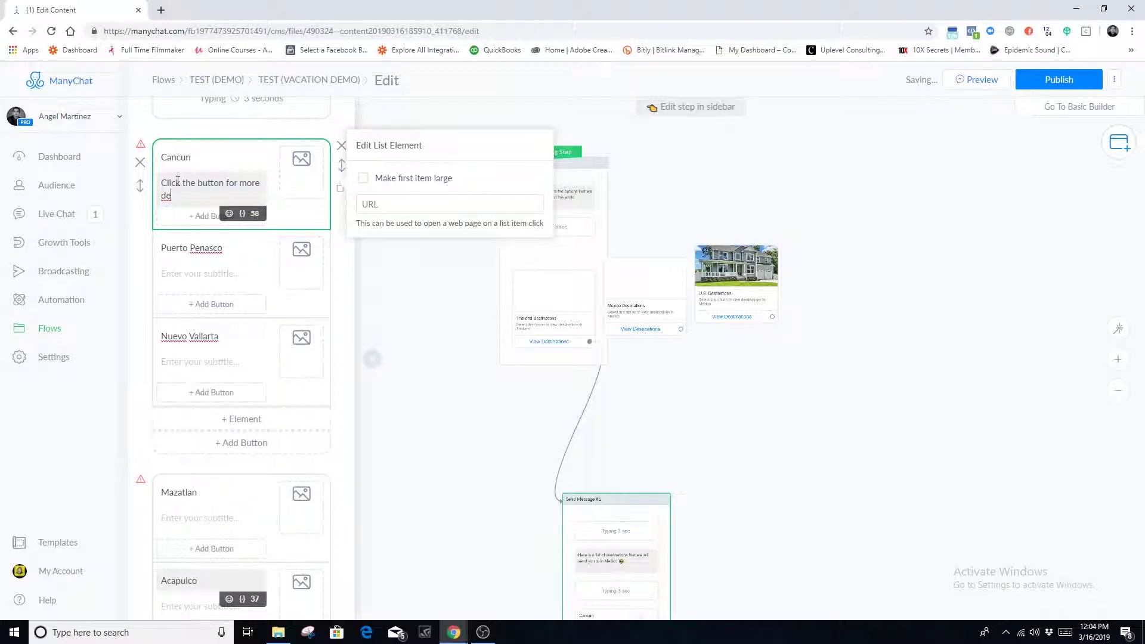
pyautogui.write('tails about your vc')
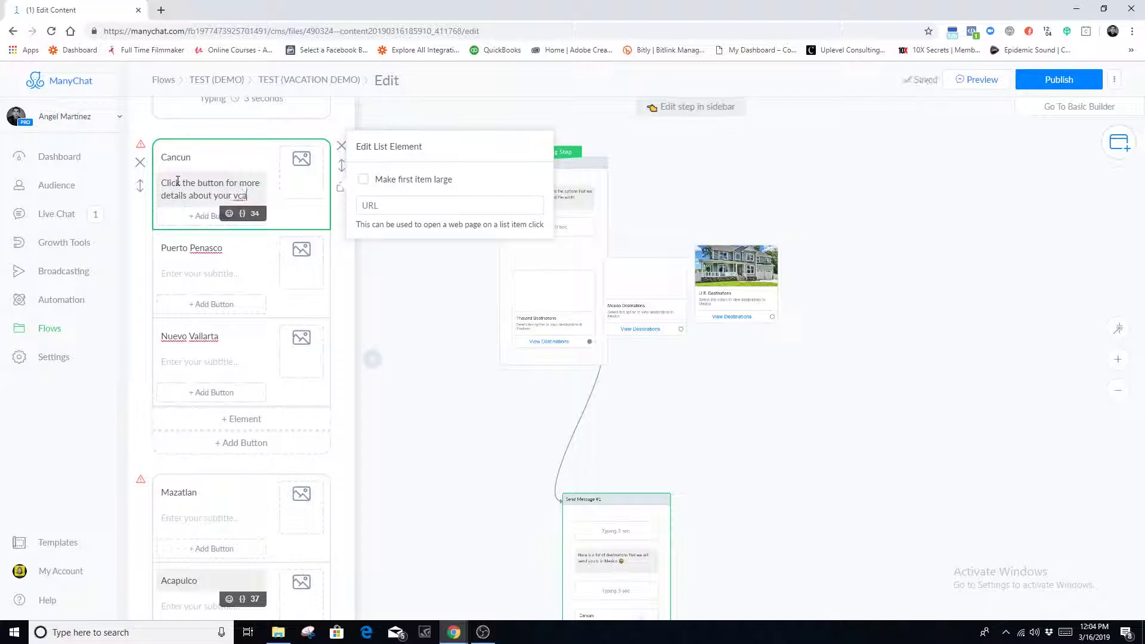
pyautogui.press('BackSpace')
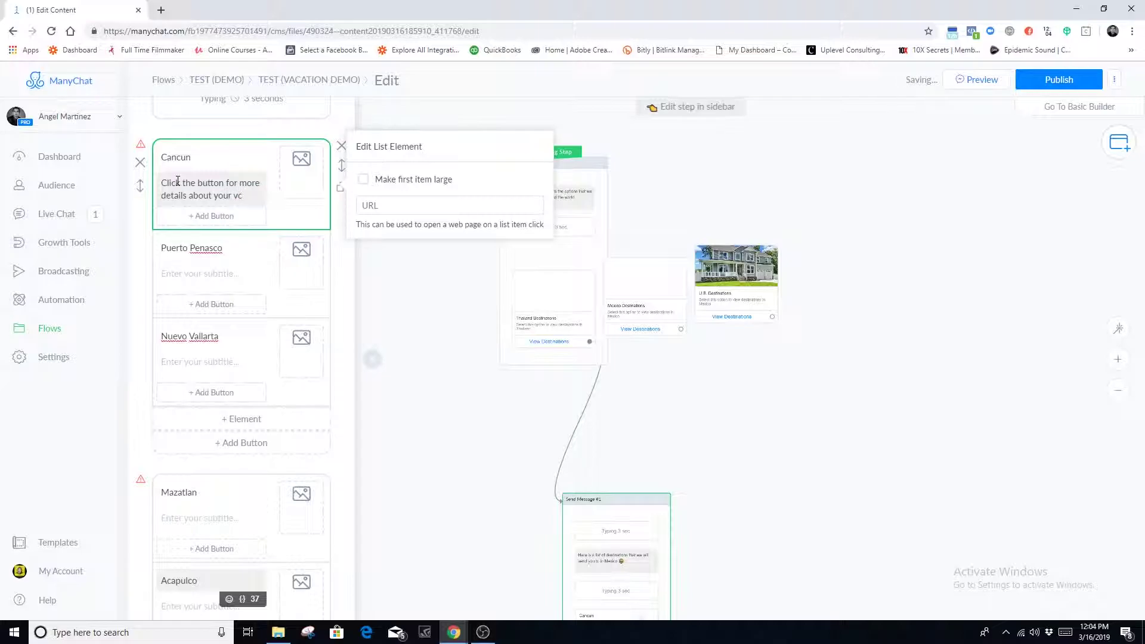
pyautogui.press('BackSpace')
pyautogui.write('acation in ')
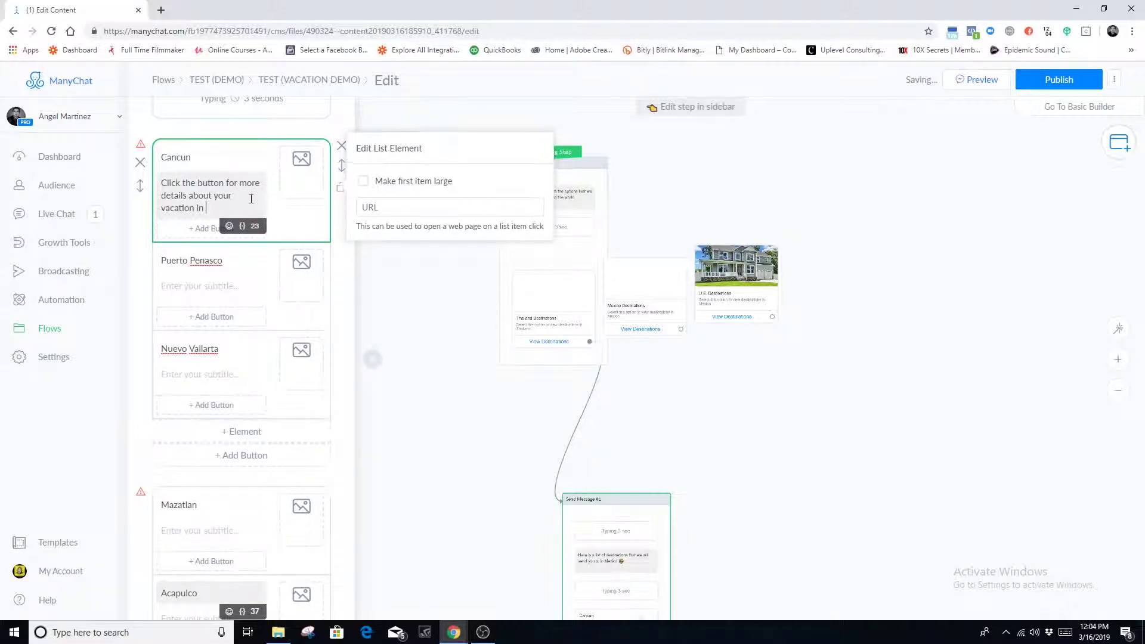
pyautogui.write('Cancun')
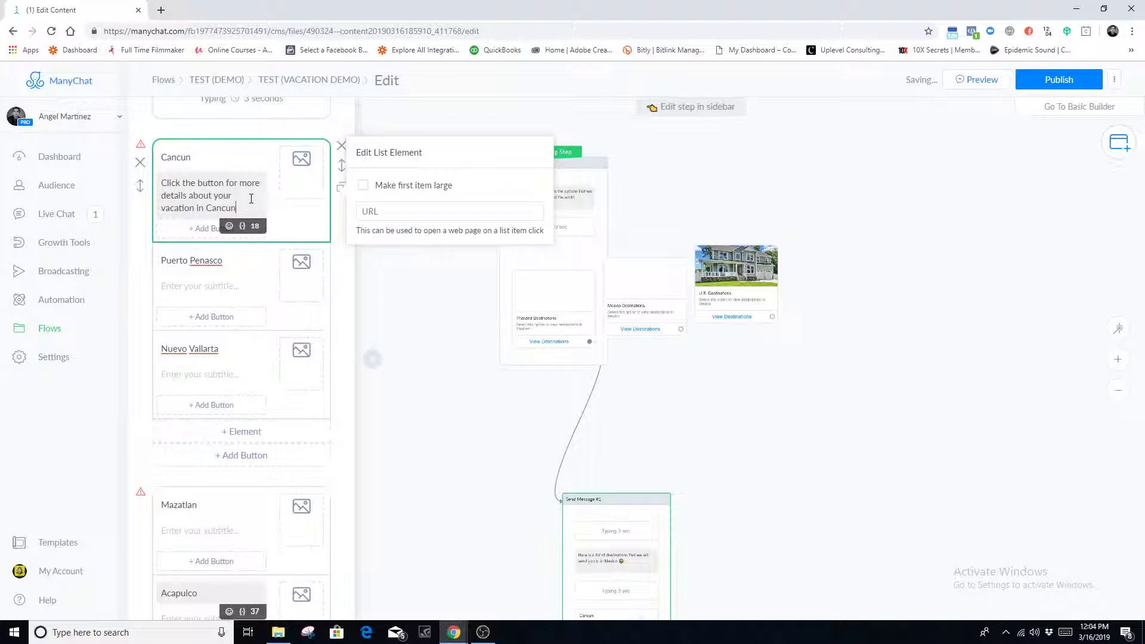
# Copy the Cancun subtitle into the Puerto Penasco element and change its place name to "Puerto Penasco".
pyautogui.moveTo(244, 209); pyautogui.dragTo(168, 184)
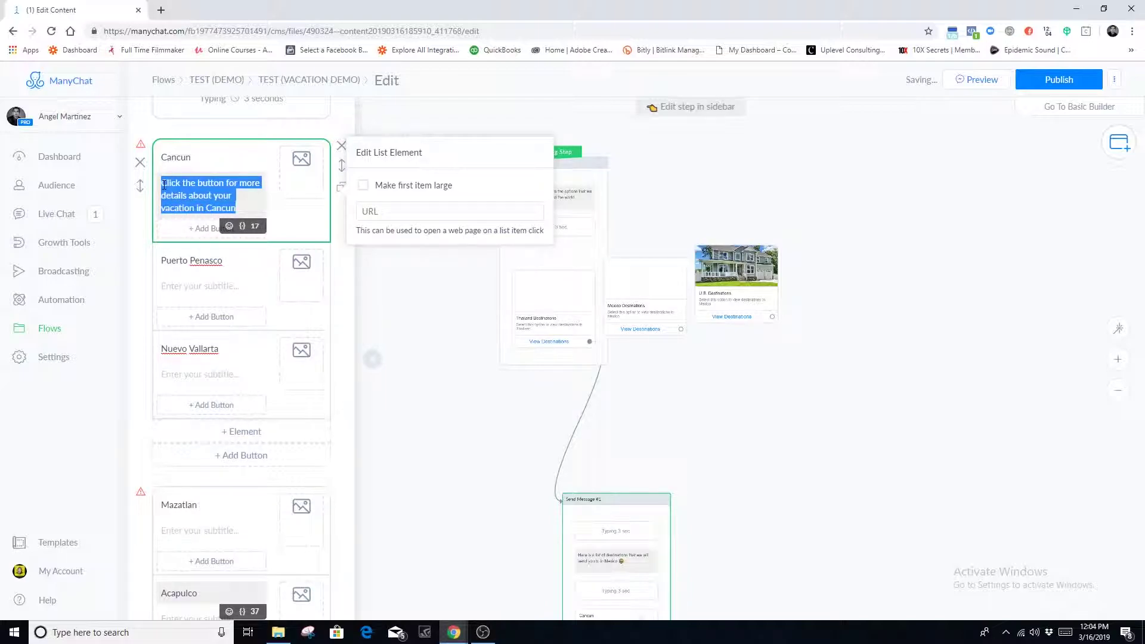
pyautogui.hotkey('ctrl', 'c')
pyautogui.click(200, 287)
pyautogui.hotkey('ctrl', 'v')
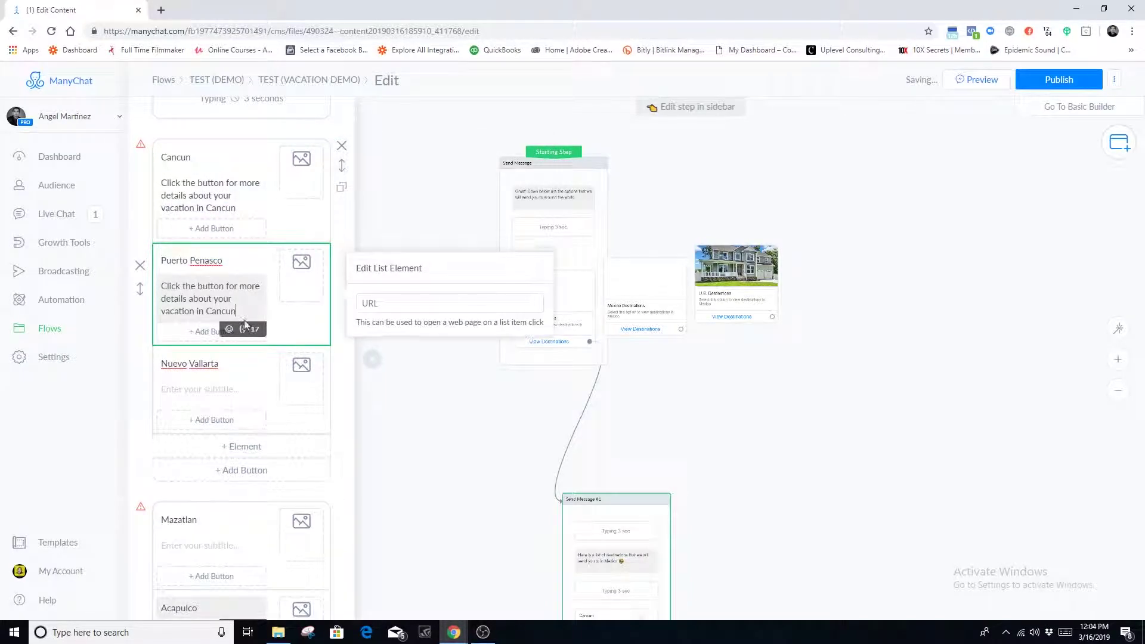
pyautogui.write('Puerto Penasco')
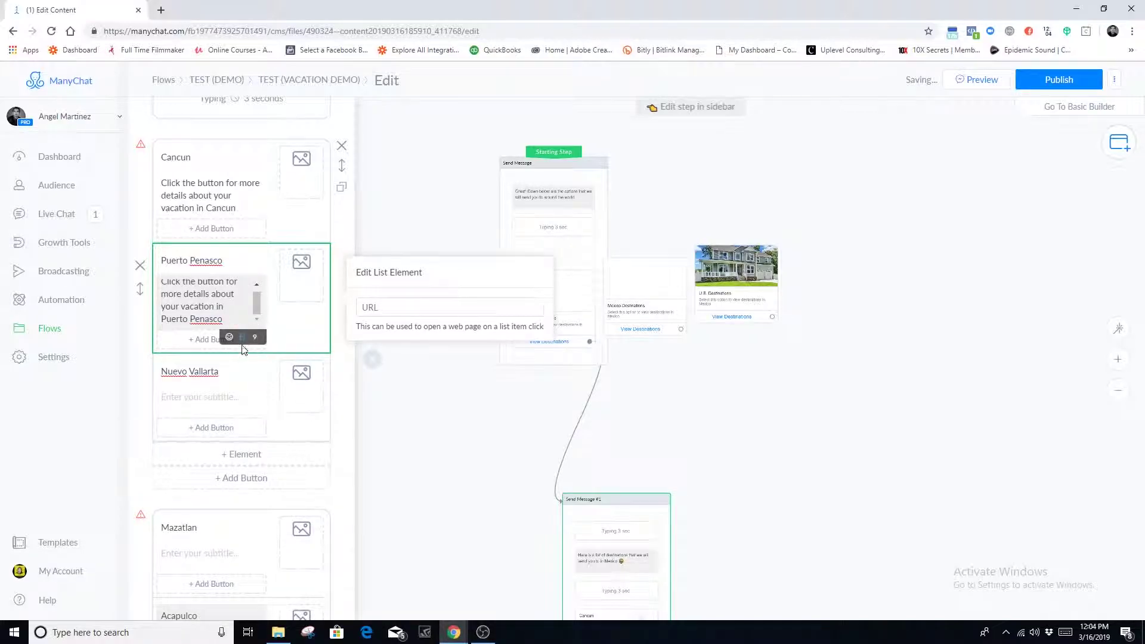
# Paste the copied subtitle into the Nuevo Vallarta element and replace "Cancun" with "Nuevo Vallarta".
pyautogui.scroll(-2, 235, 266)
pyautogui.click(227, 278)
pyautogui.hotkey('ctrl', 'v')
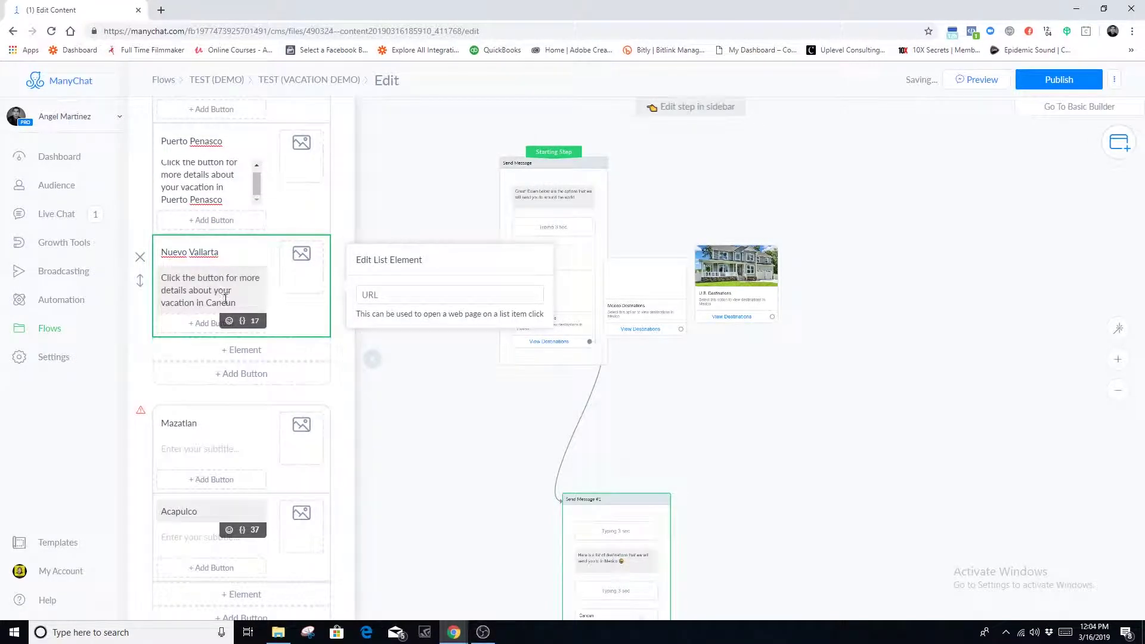
pyautogui.moveTo(236, 302); pyautogui.dragTo(213, 313)
pyautogui.write('Nuevo Vallarta')
# Paste the copied subtitle into the Mazatlan element and replace "Cancun" with "Mazatlan".
pyautogui.scroll(-2, 209, 309)
pyautogui.click(214, 352)
pyautogui.hotkey('ctrl', 'v')
pyautogui.moveTo(233, 362); pyautogui.dragTo(210, 366)
pyautogui.write('M')
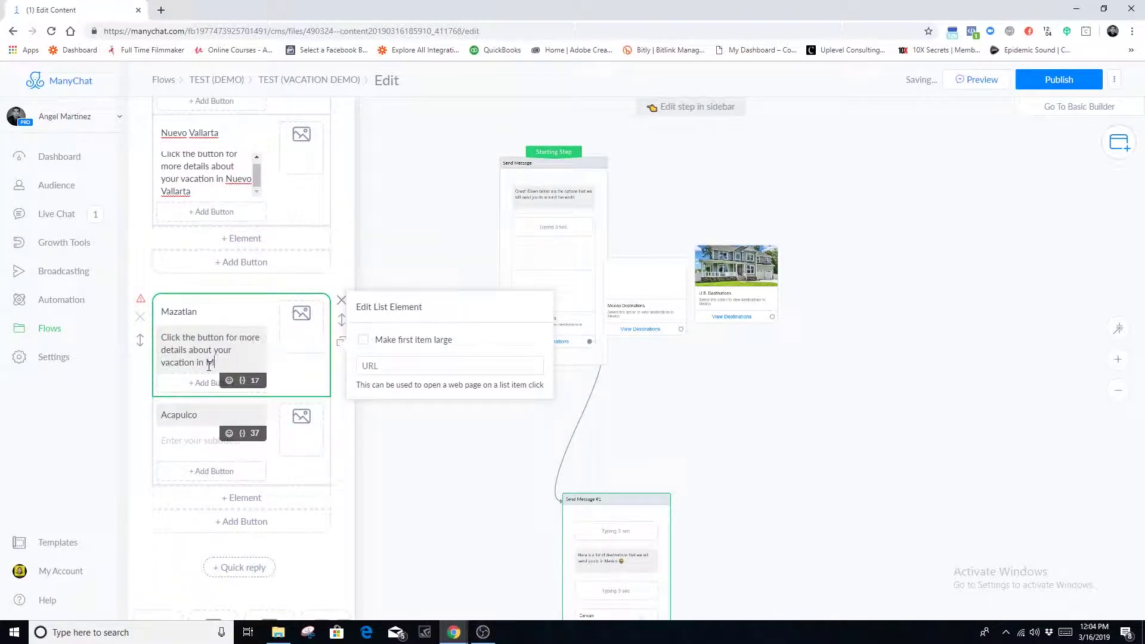
pyautogui.write('azatlan')
# Paste the copied subtitle into the Acapulco element and replace "Cancun" with "Acapulco".
pyautogui.click(178, 440)
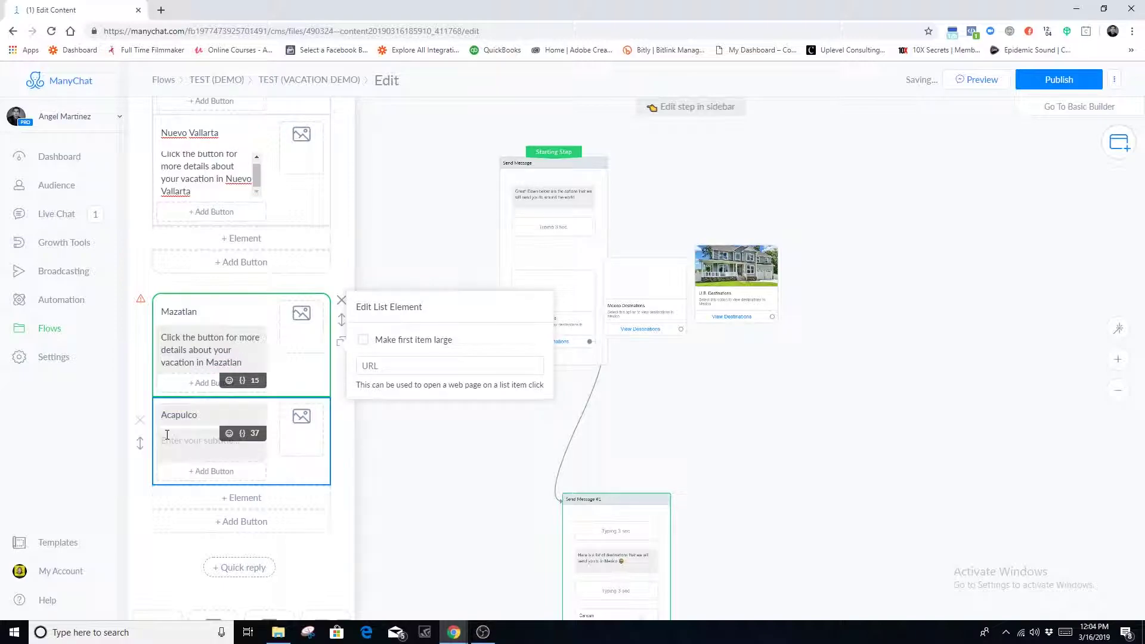
pyautogui.hotkey('ctrl', 'v')
pyautogui.scroll(-1, 244, 445)
pyautogui.press('BackSpace')
pyautogui.press('BackSpace')
pyautogui.press('BackSpace')
pyautogui.press('BackSpace')
pyautogui.press('BackSpace')
pyautogui.press('BackSpace')
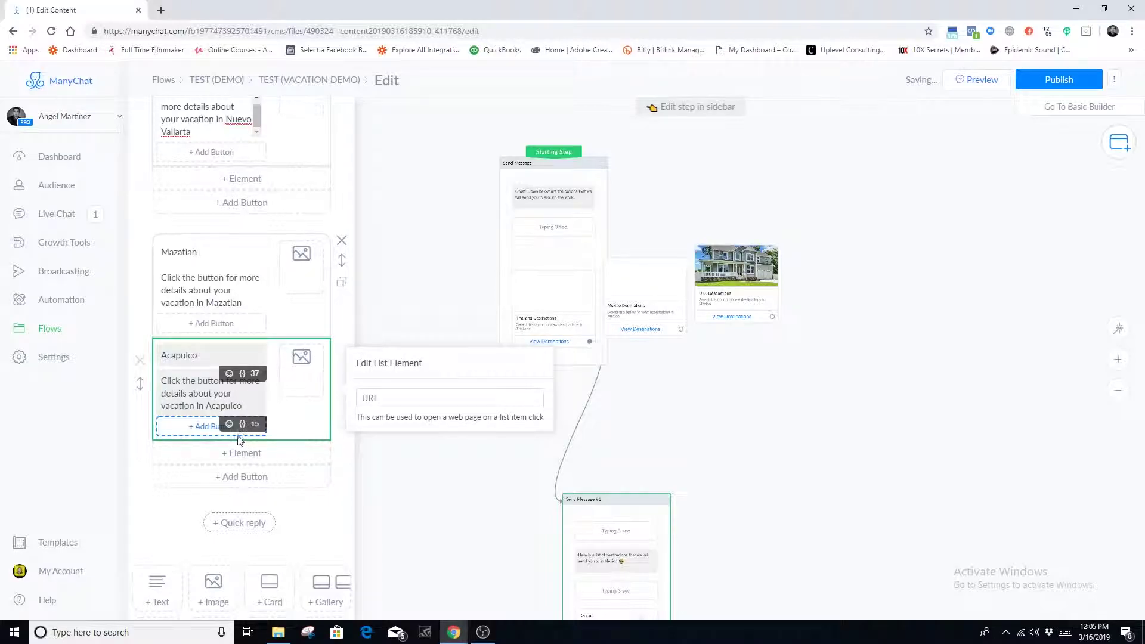
pyautogui.scroll(7, 240, 440)
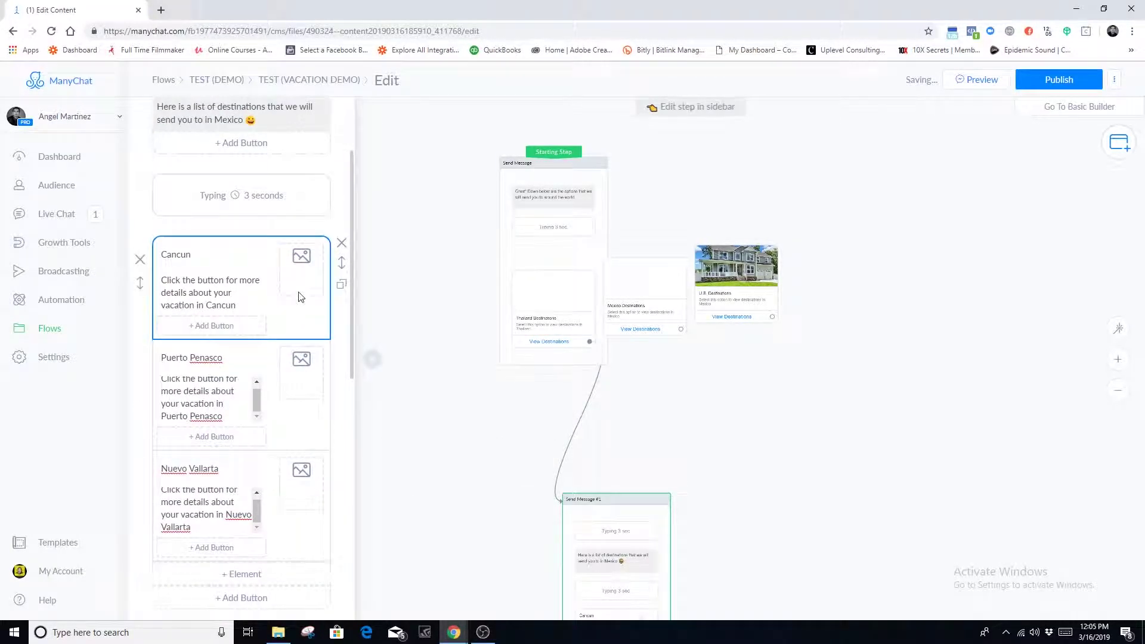
# Upload the house photo as the image of the Cancun, Puerto Penasco and Nuevo Vallarta list elements.
pyautogui.click(301, 281)
pyautogui.doubleClick(485, 107)
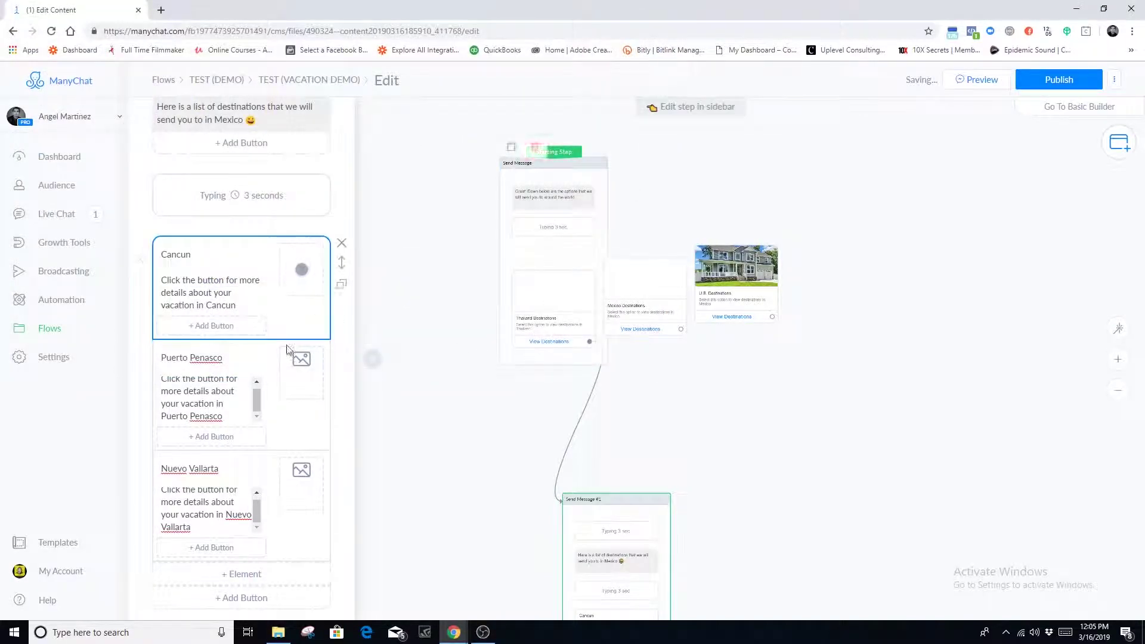
pyautogui.scroll(-2, 310, 298)
pyautogui.click(303, 258)
pyautogui.doubleClick(501, 97)
pyautogui.scroll(-4, 268, 406)
pyautogui.scroll(2, 307, 233)
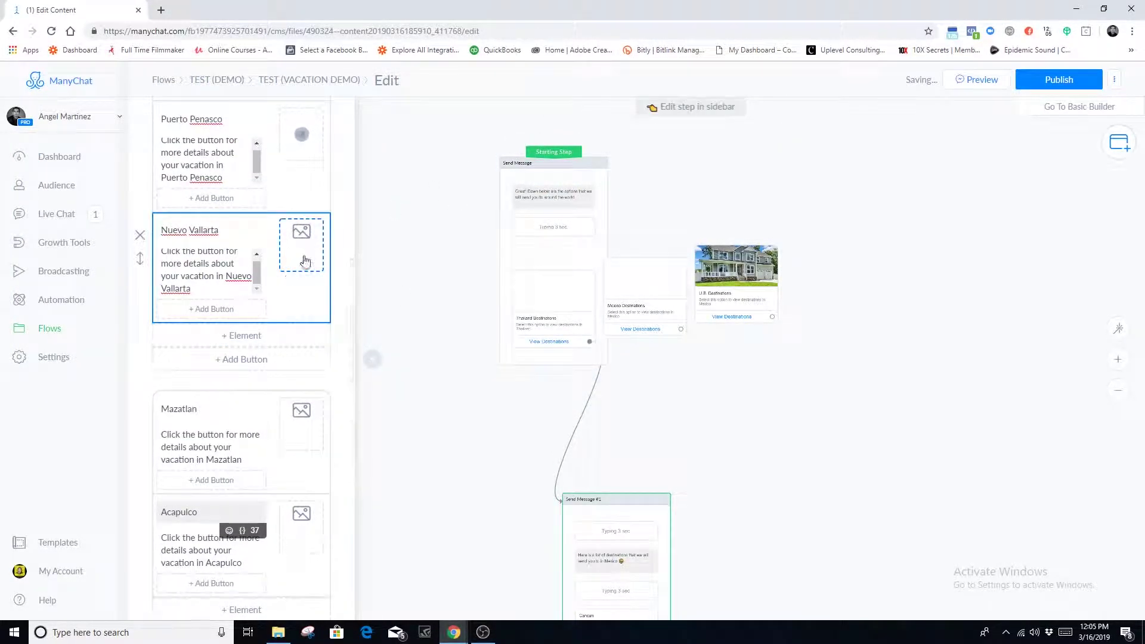
pyautogui.click(304, 261)
pyautogui.doubleClick(496, 93)
# Upload the same house photo to the Mazatlan and Acapulco elements in the second list.
pyautogui.scroll(-3, 315, 268)
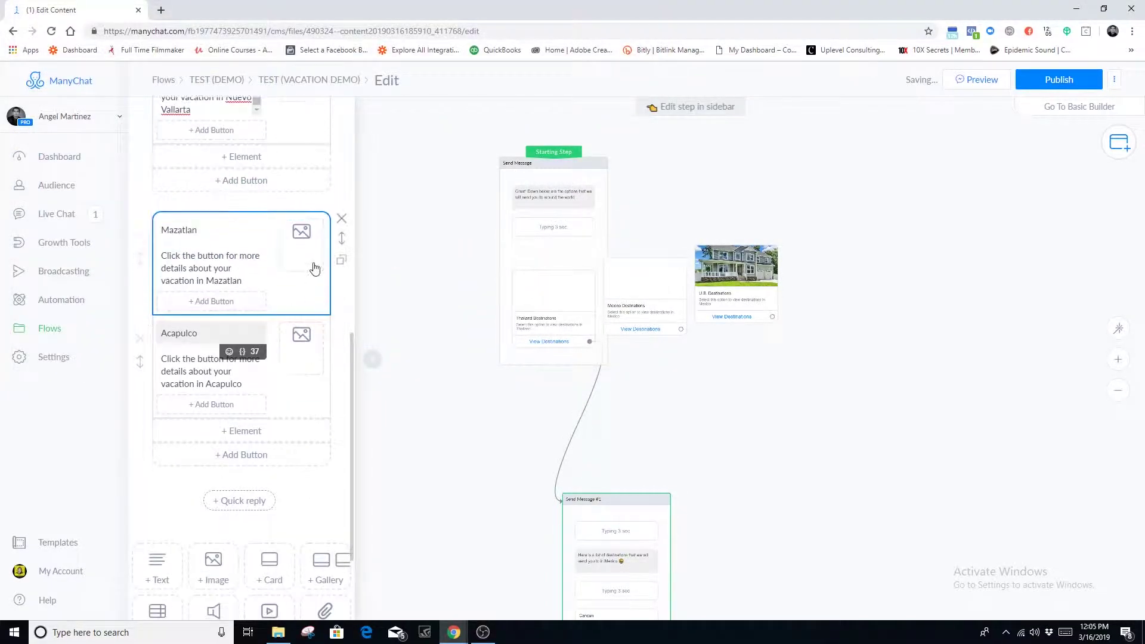
pyautogui.click(314, 268)
pyautogui.doubleClick(492, 102)
pyautogui.scroll(-3, 310, 270)
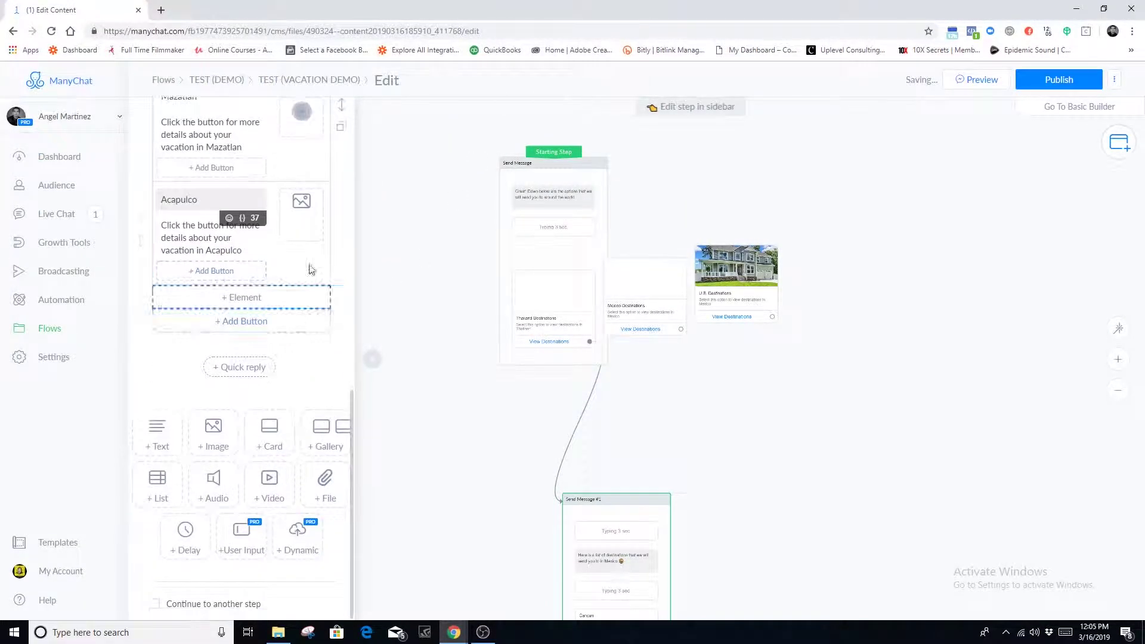
pyautogui.click(311, 219)
pyautogui.doubleClick(488, 116)
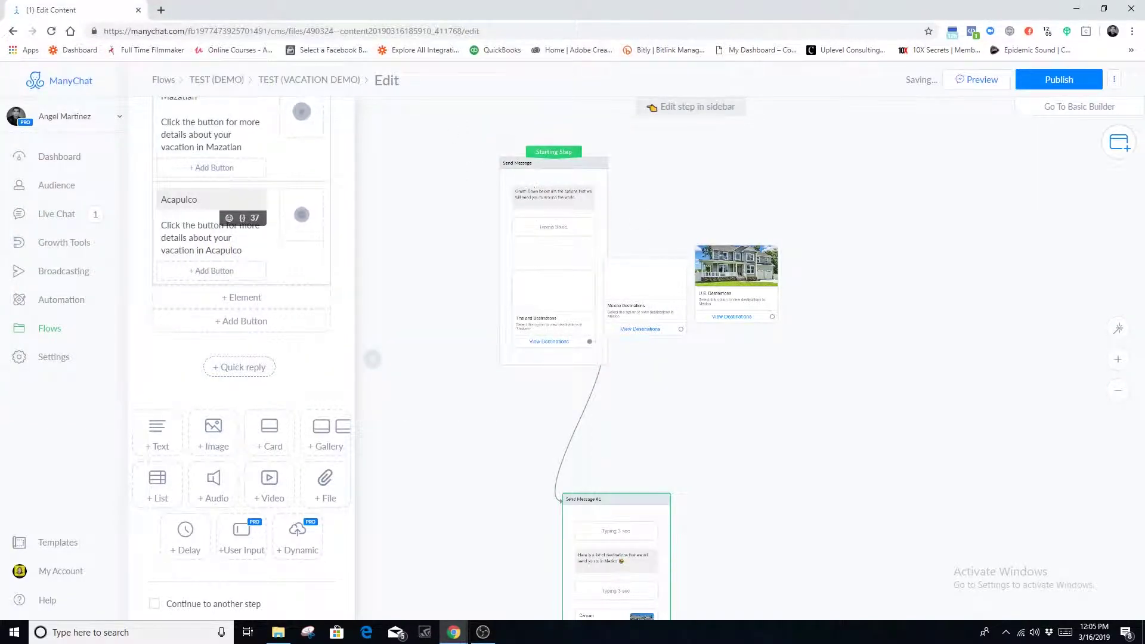
# Add a button titled "More Details" to the Cancun element and copy its title.
pyautogui.scroll(6, 146, 406)
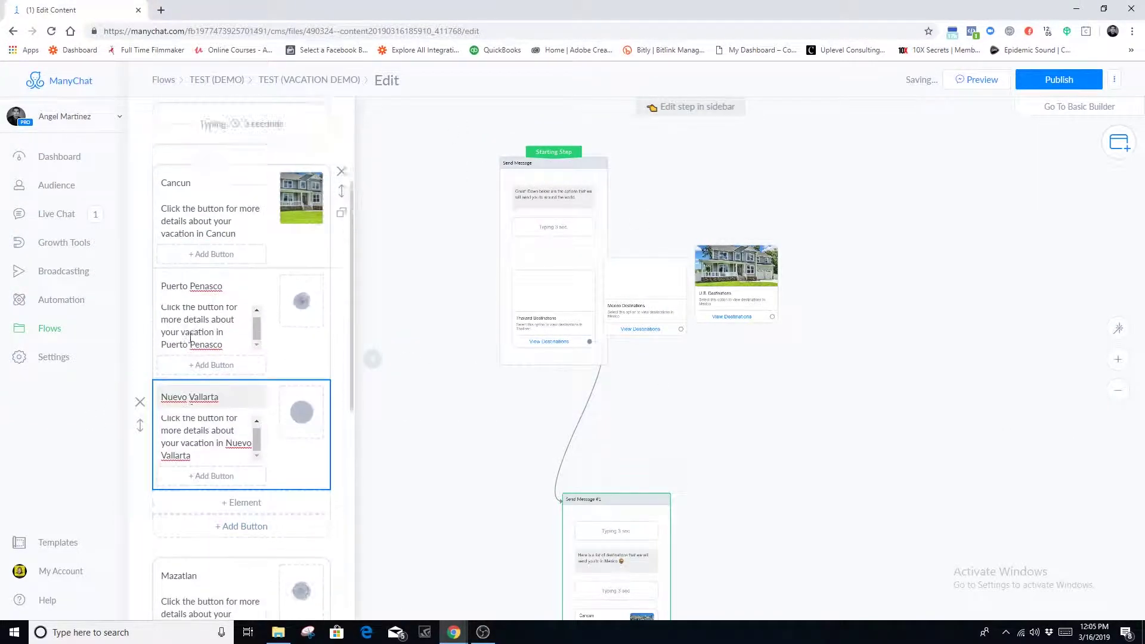
pyautogui.scroll(2, 191, 338)
pyautogui.click(198, 313)
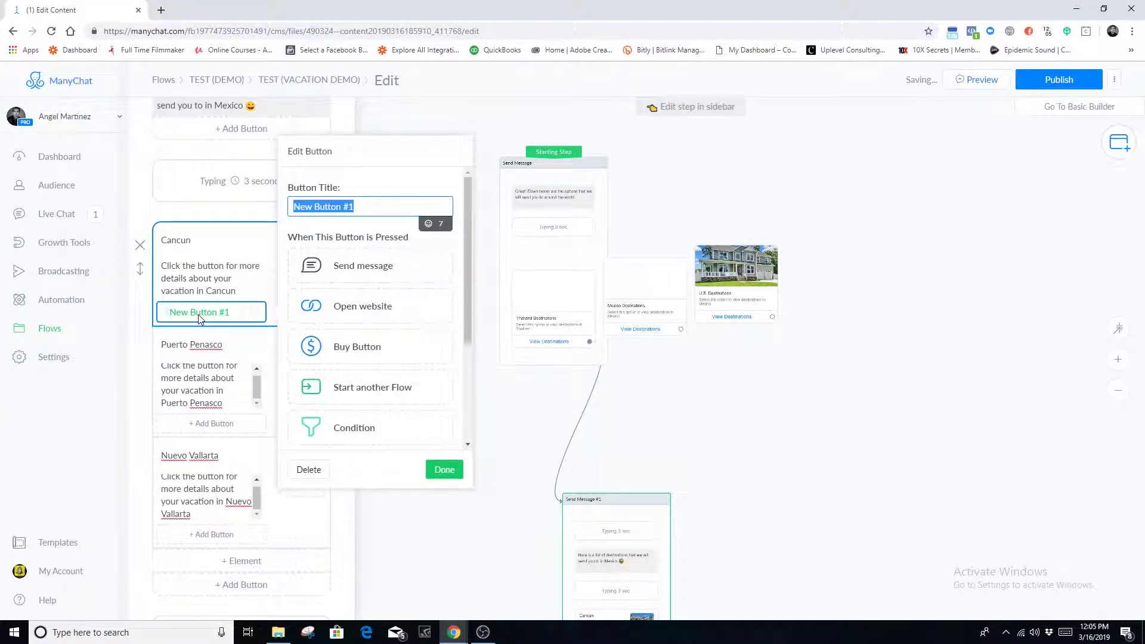
pyautogui.write('More Details')
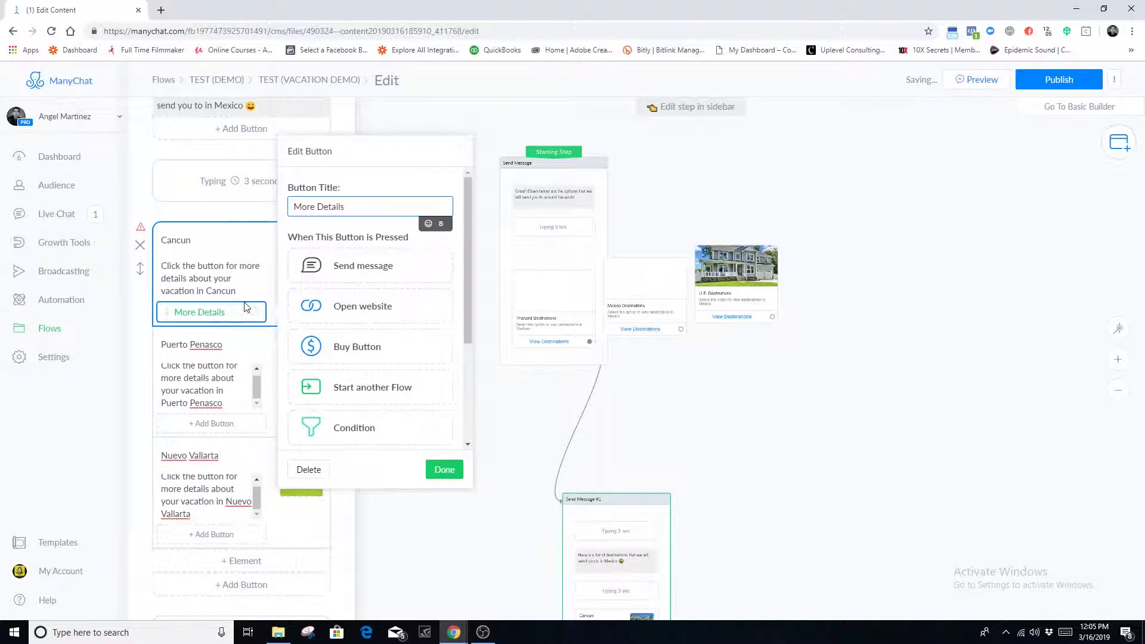
pyautogui.moveTo(381, 209); pyautogui.dragTo(284, 215)
pyautogui.hotkey('ctrl', 'c')
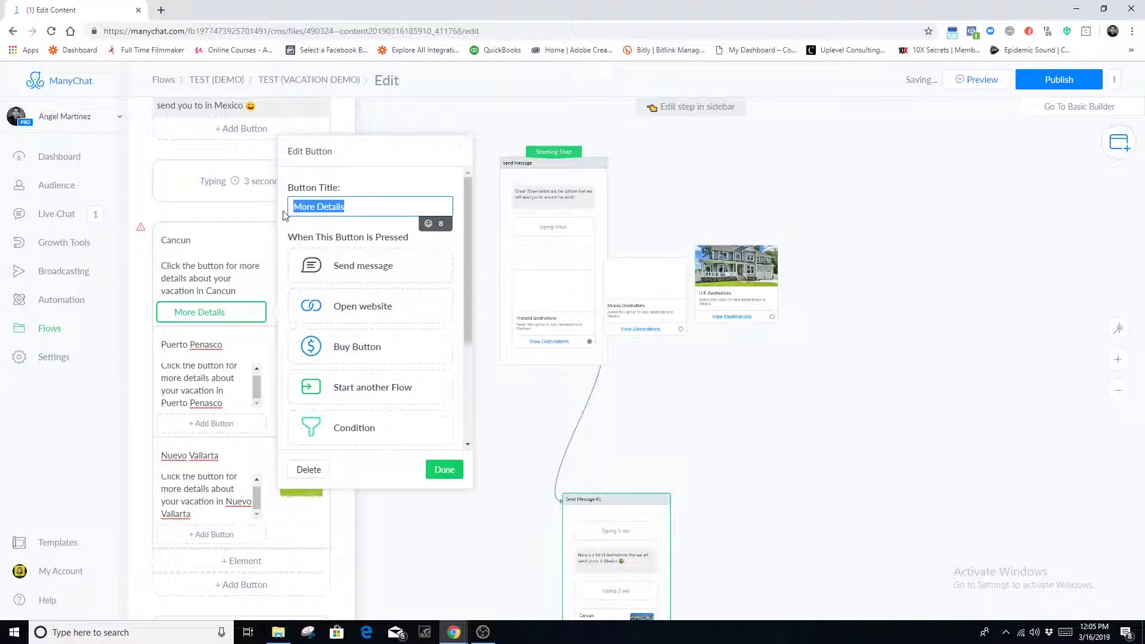
# Add buttons to the Puerto Penasco and Nuevo Vallarta elements, pasting "More Details" as each title.
pyautogui.scroll(-1, 215, 406)
pyautogui.click(212, 364)
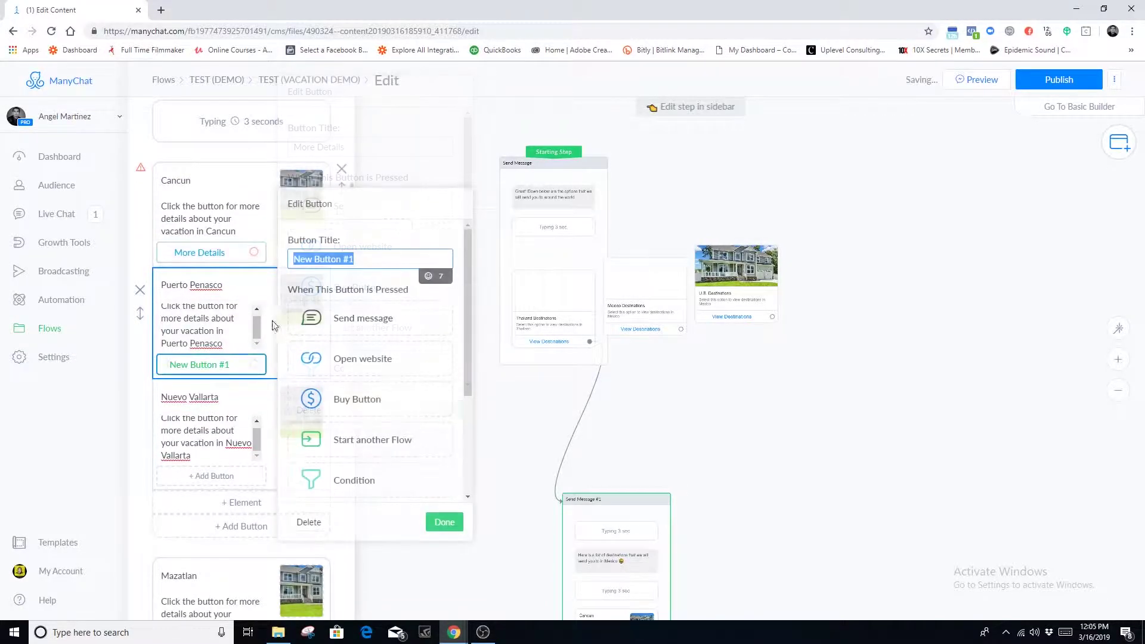
pyautogui.hotkey('ctrl', 'v')
pyautogui.scroll(-3, 214, 388)
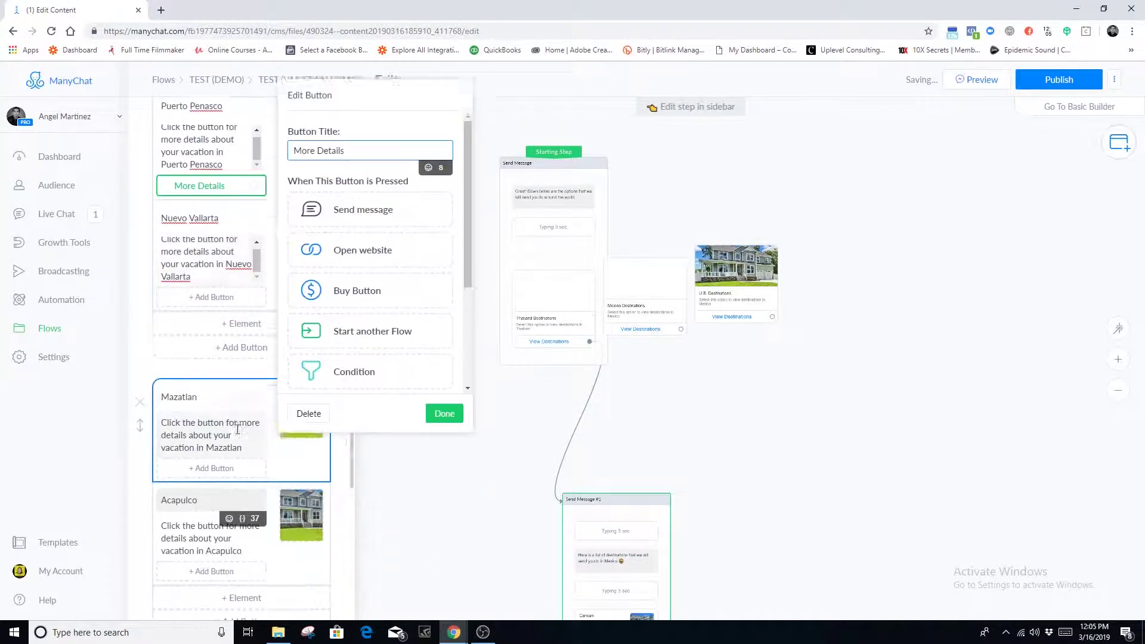
pyautogui.click(214, 296)
pyautogui.hotkey('ctrl', 'v')
# Add "More Details" buttons to the Mazatlan and Acapulco elements using the copied title, and finish editing the message step.
pyautogui.scroll(-3, 221, 388)
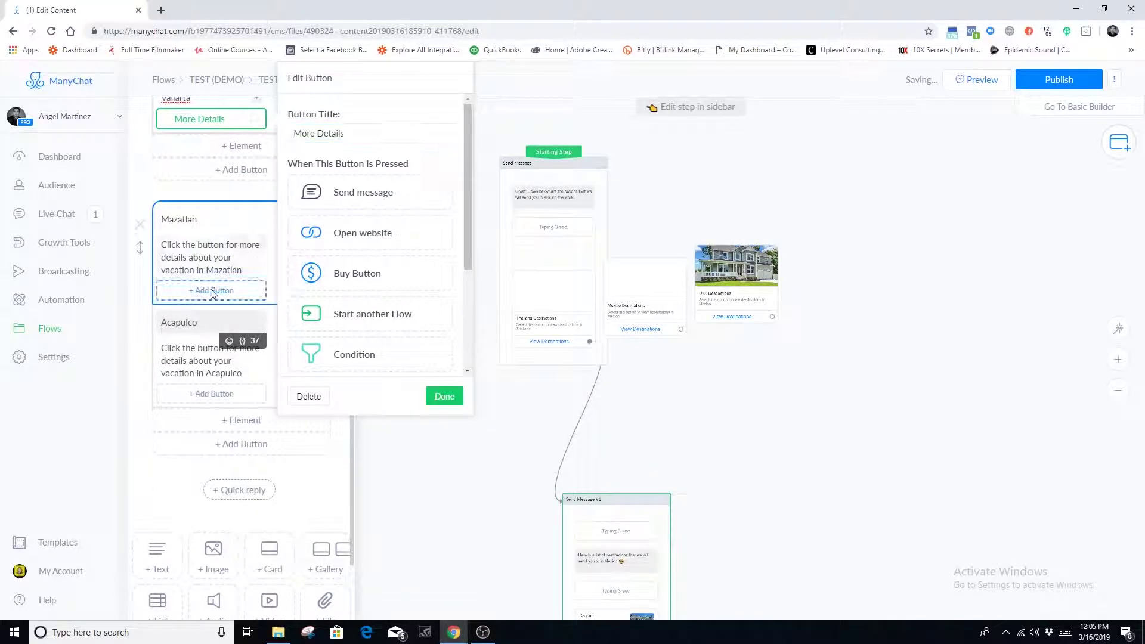
pyautogui.click(212, 290)
pyautogui.hotkey('ctrl', 'v')
pyautogui.click(212, 395)
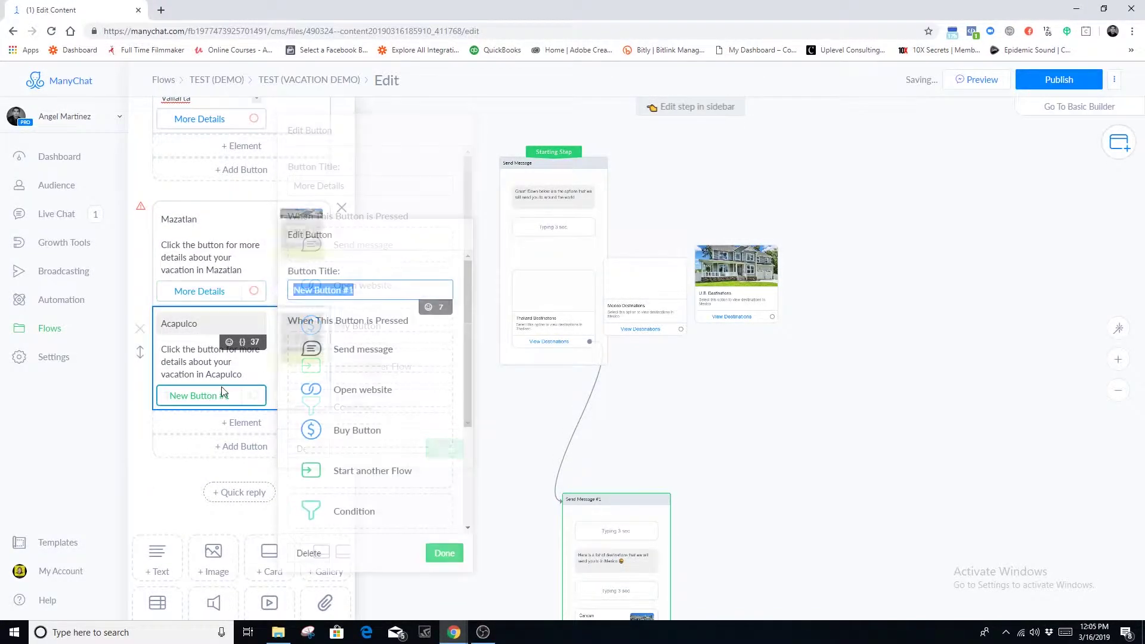
pyautogui.hotkey('ctrl', 'v')
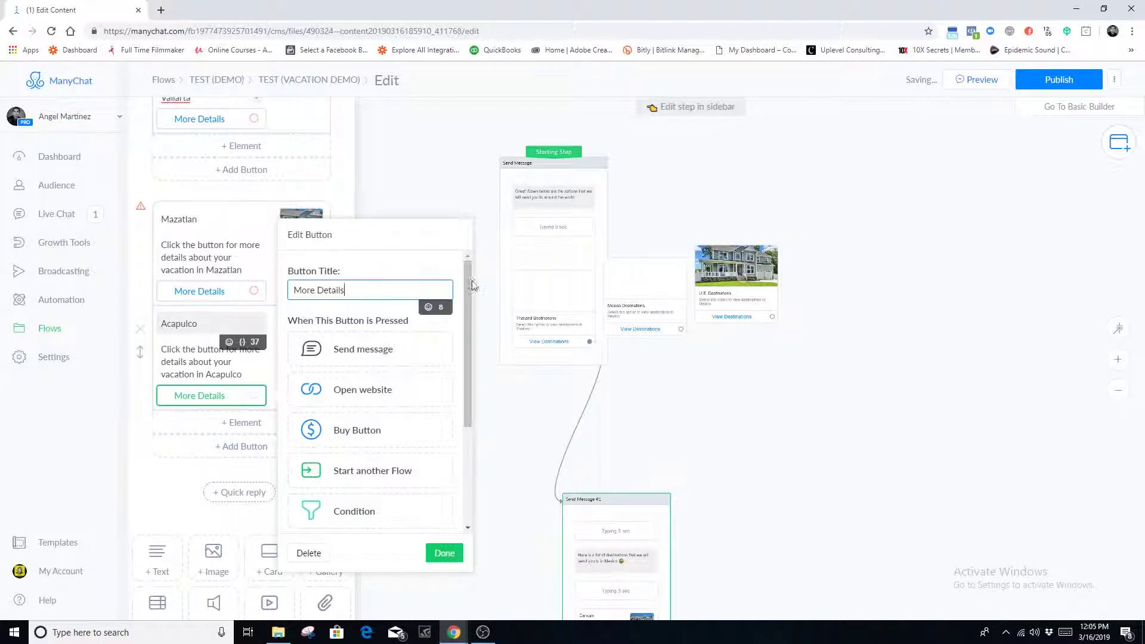
pyautogui.click(453, 178)
# Connect the Cancun element's More Details button to a new Send Message step placed beside Send Message #1.
pyautogui.scroll(-6, 609, 243)
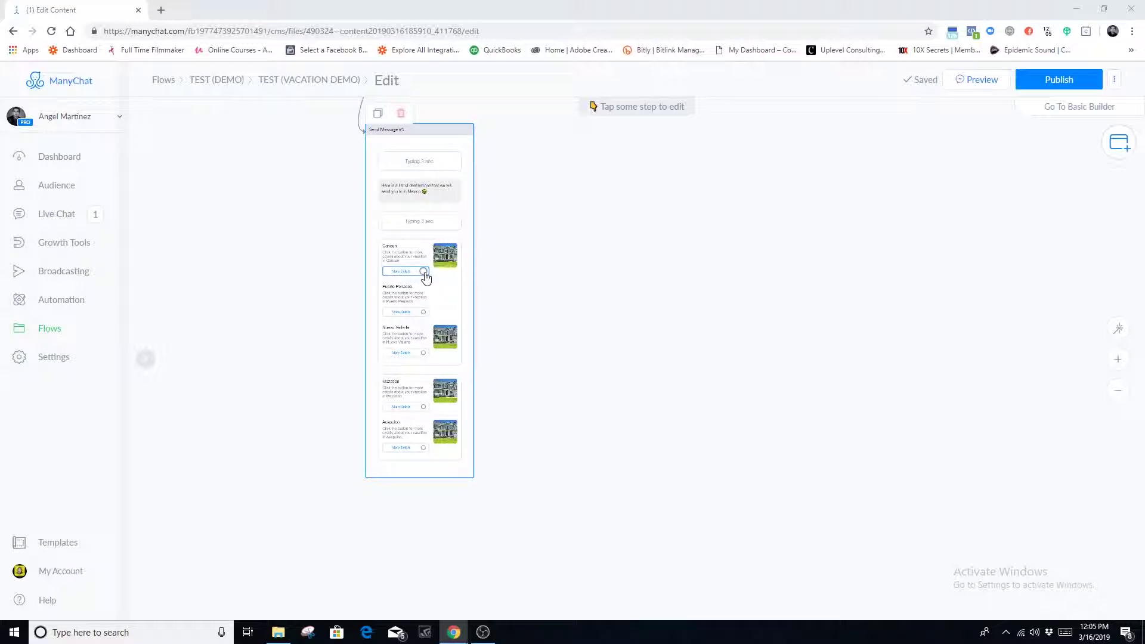
pyautogui.hscroll(3, 425, 277)
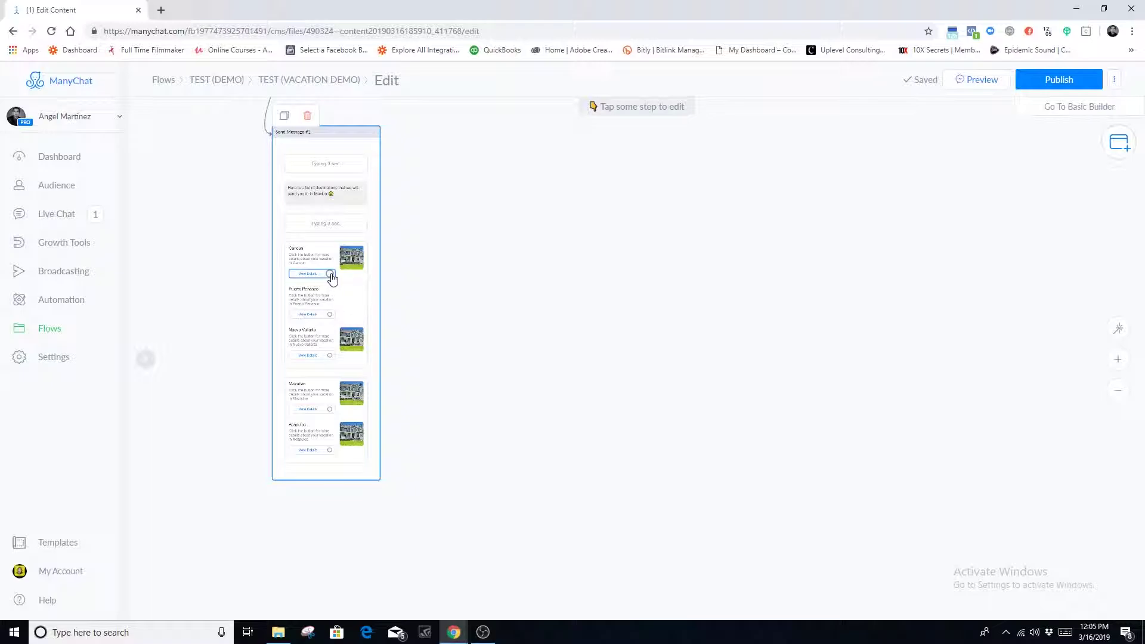
pyautogui.moveTo(331, 275); pyautogui.dragTo(521, 188)
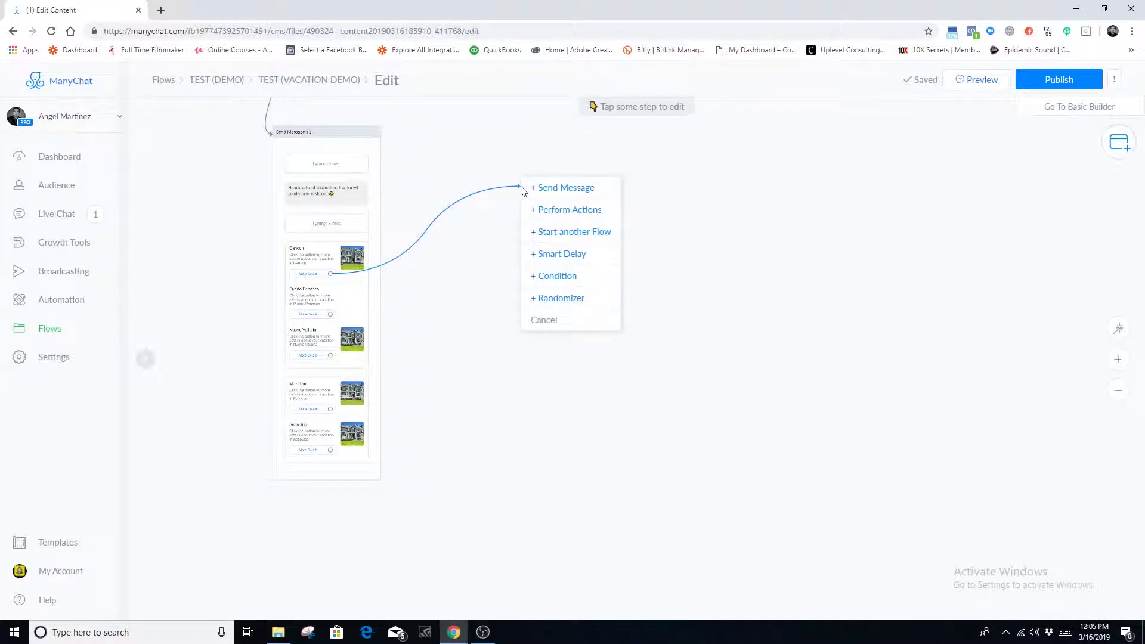
pyautogui.click(557, 187)
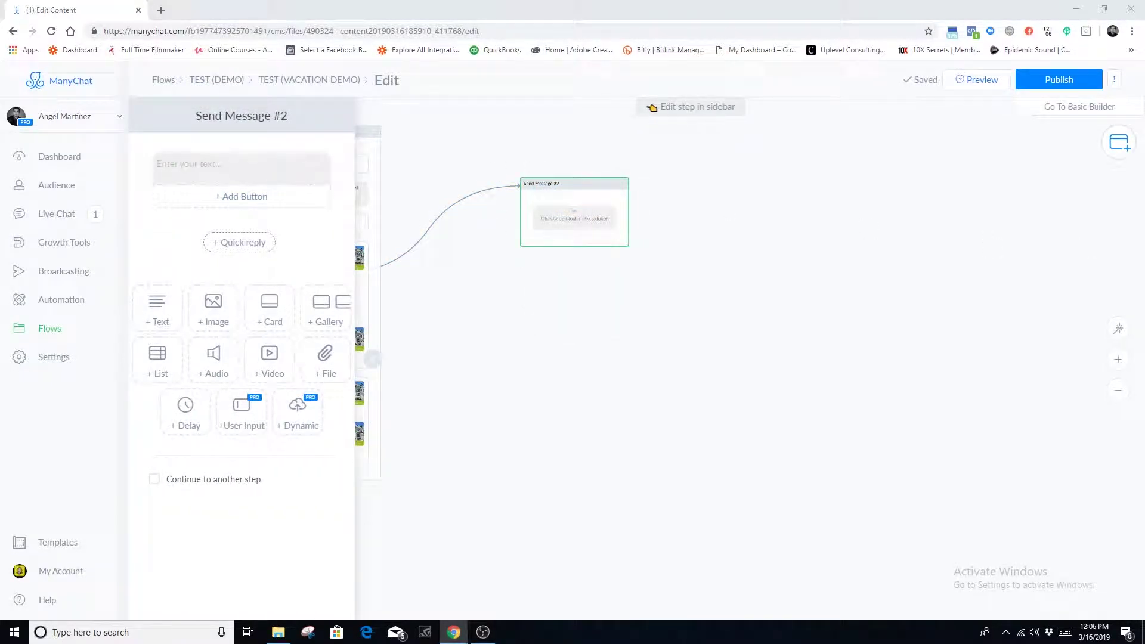
# Add a 3-second typing delay to Send Message #2 and move it above the text block.
pyautogui.click(191, 420)
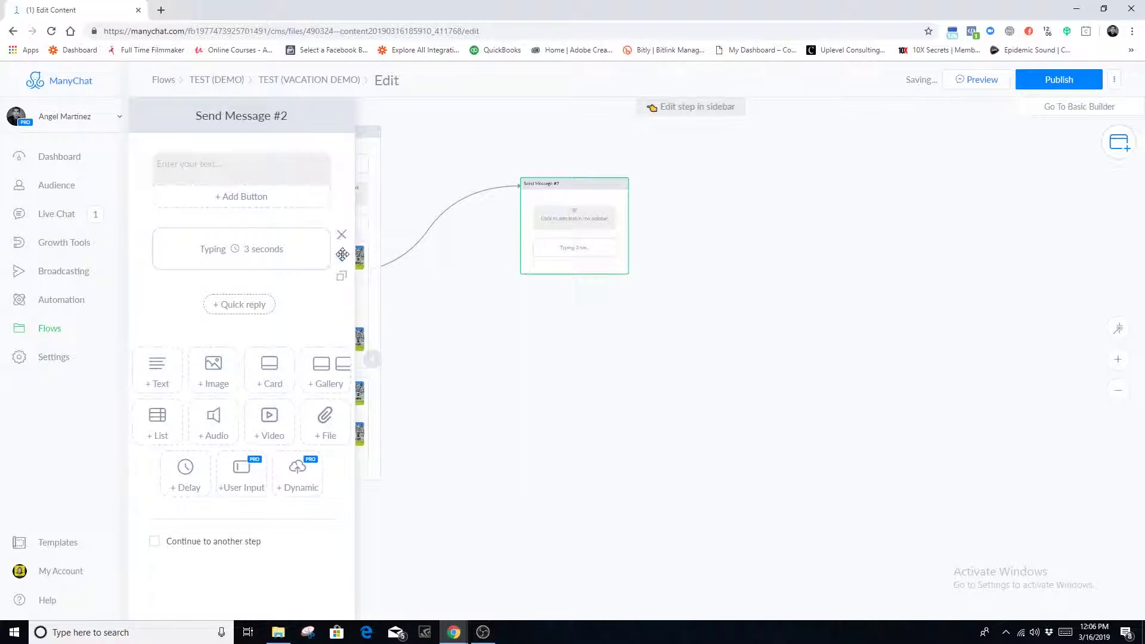
pyautogui.moveTo(340, 251); pyautogui.dragTo(322, 174)
pyautogui.click(225, 226)
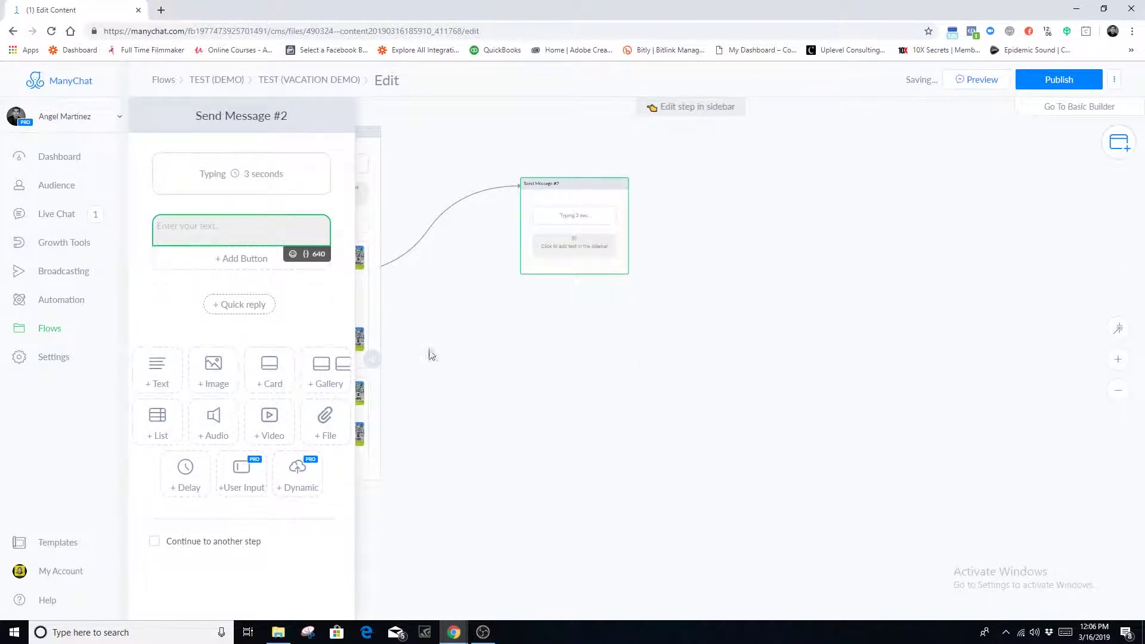
# Add an image block between the typing delay and the text block and upload the house photo into it.
pyautogui.click(229, 369)
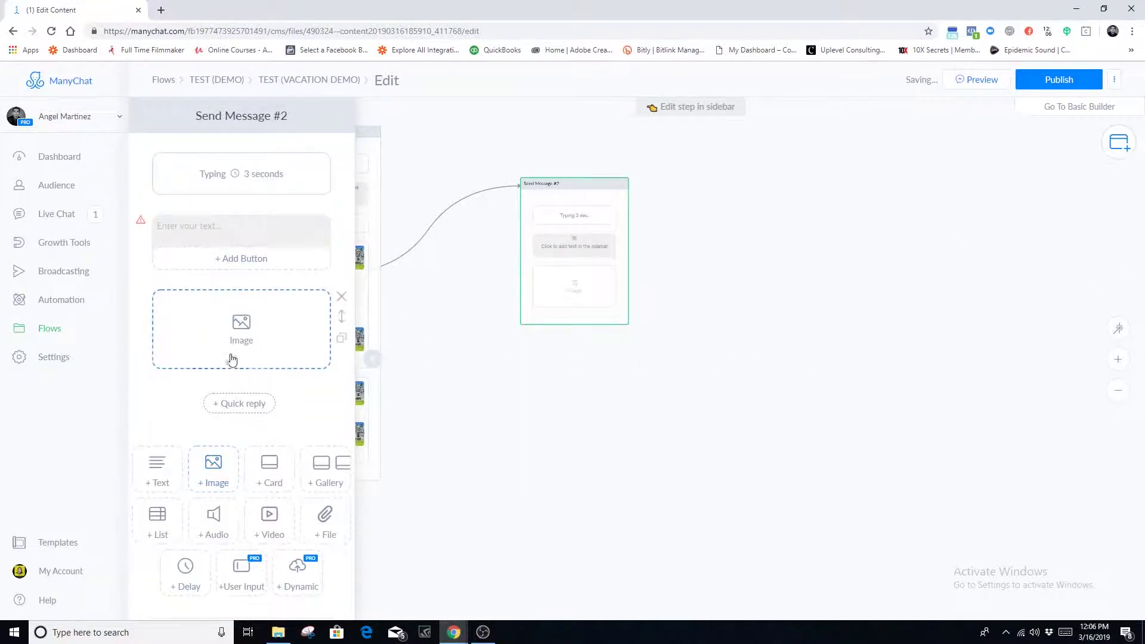
pyautogui.moveTo(341, 317); pyautogui.dragTo(341, 248)
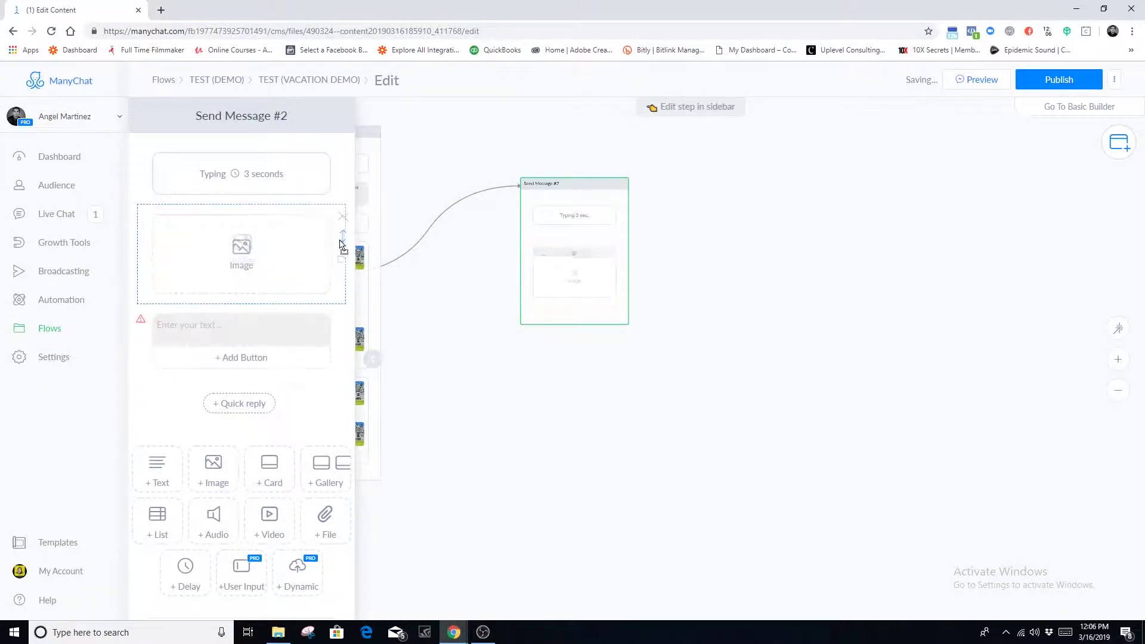
pyautogui.click(295, 255)
pyautogui.doubleClick(460, 176)
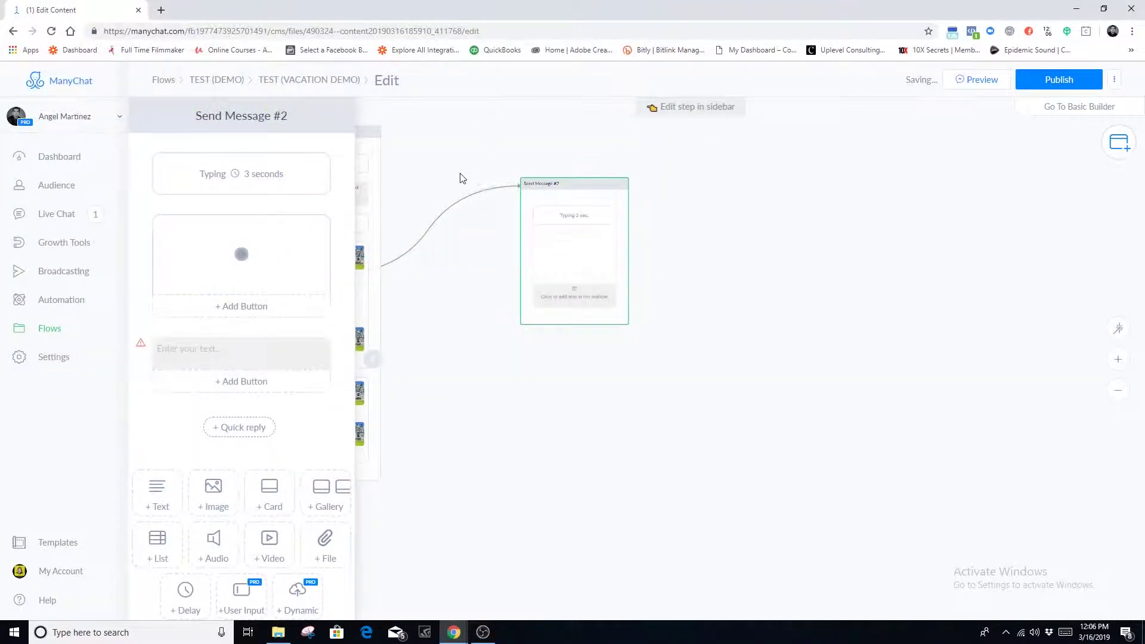
pyautogui.moveTo(505, 340); pyautogui.dragTo(568, 340)
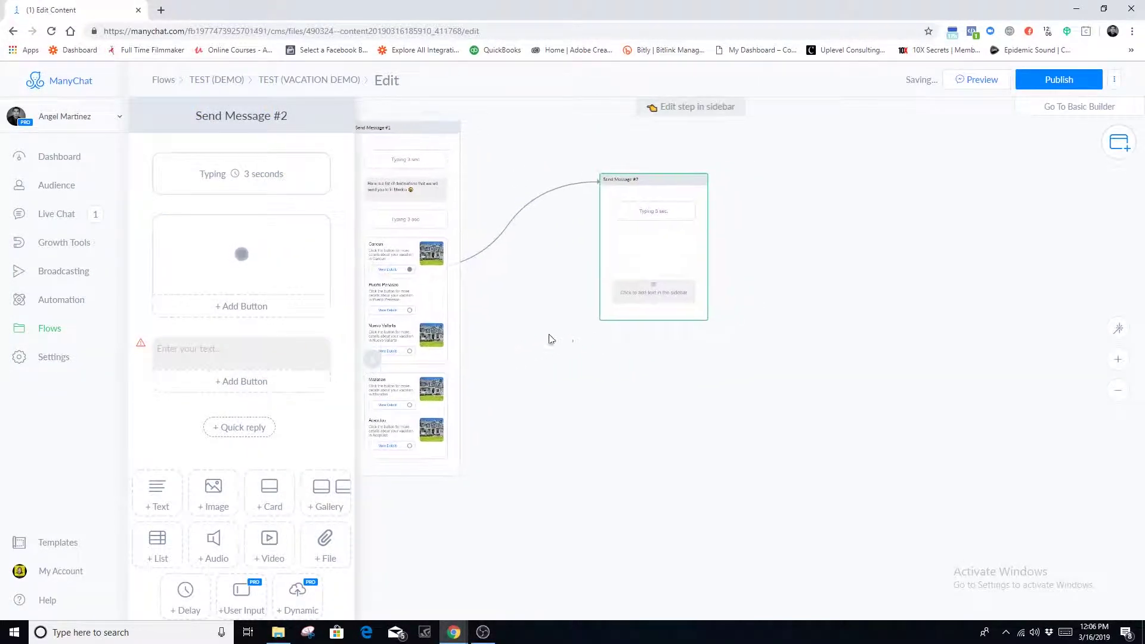
# Write the text "Spend 6 days and 5 nights at the Vidanta Resort & Hotel in Nuevo Vallarta with up to 2 adults and 2 children.".
pyautogui.click(214, 350)
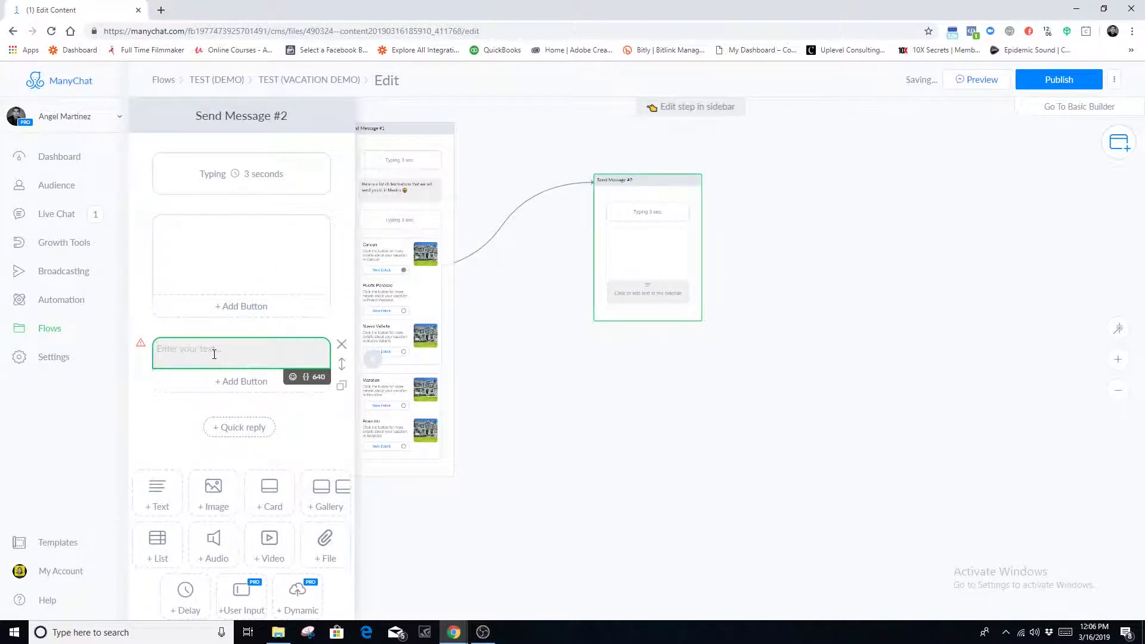
pyautogui.write('Spend 6')
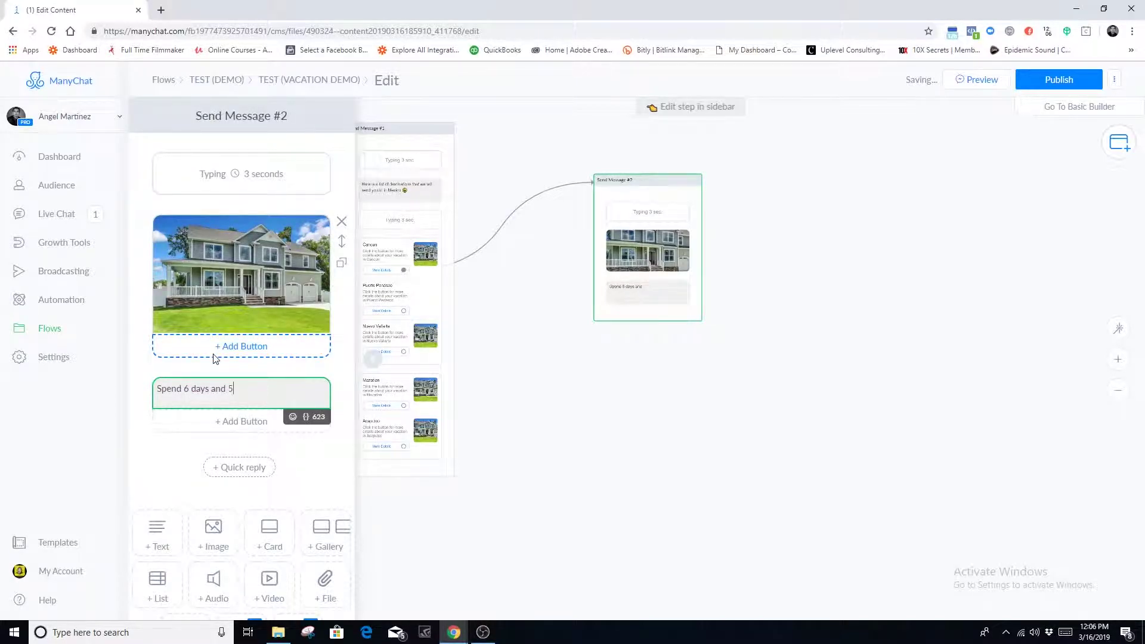
pyautogui.write('days and 5 nights at the Vidanta Resort & Hotel')
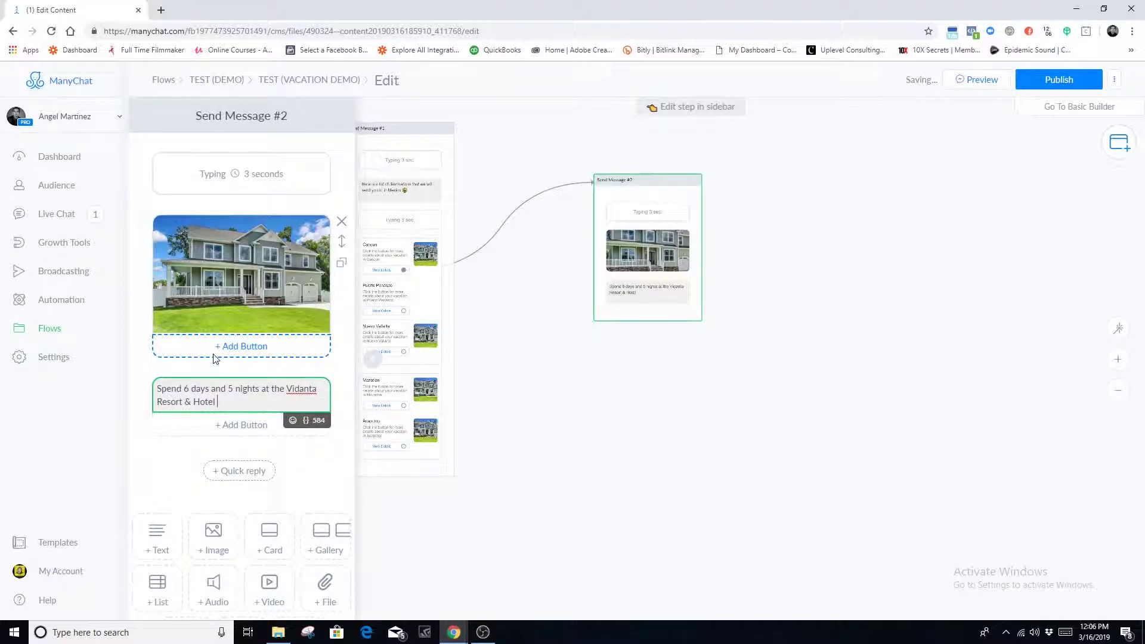
pyautogui.write('in Nuevo Vallarta with up to 2')
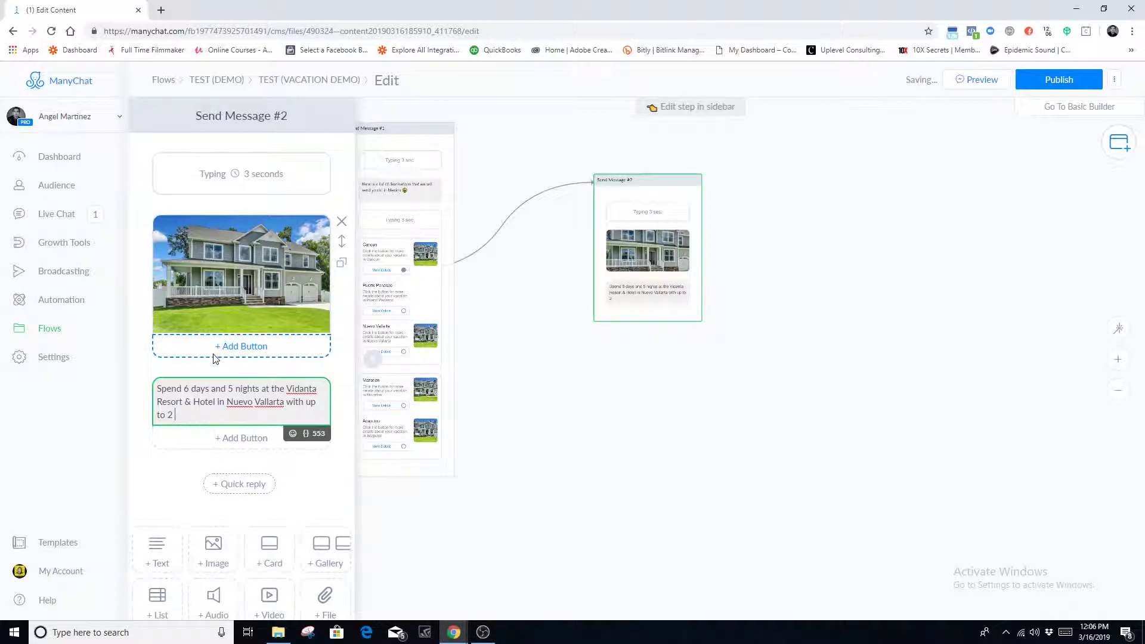
pyautogui.write(' adults and 2 children.')
pyautogui.press('Return')
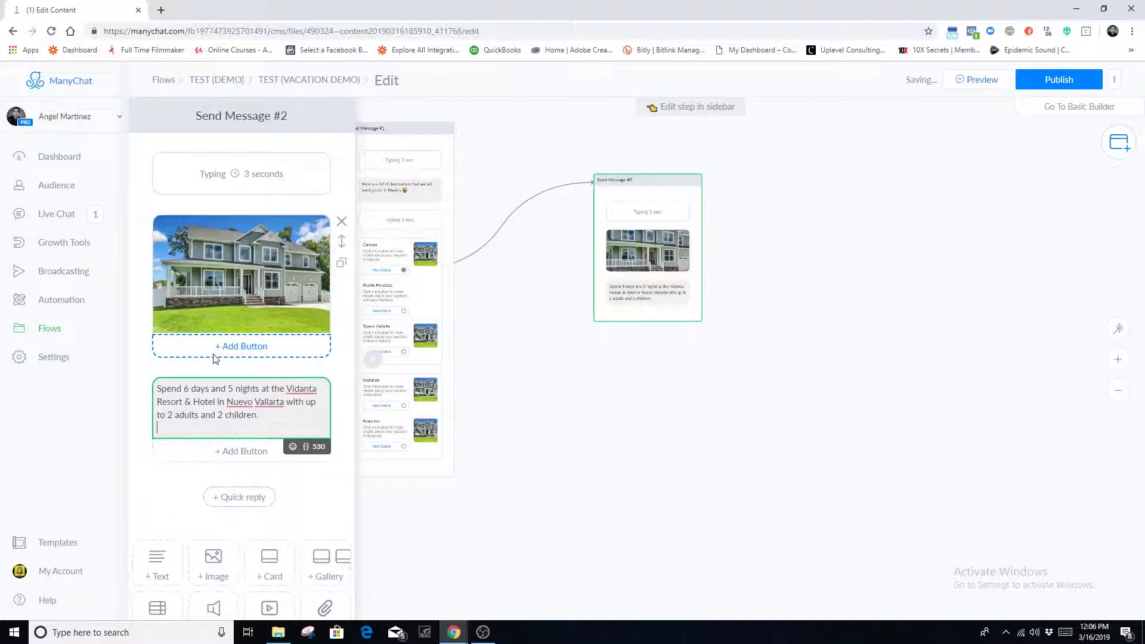
# Add a second paragraph reading "Click the button down below to go back to our main menu" to the text block.
pyautogui.write('Click')
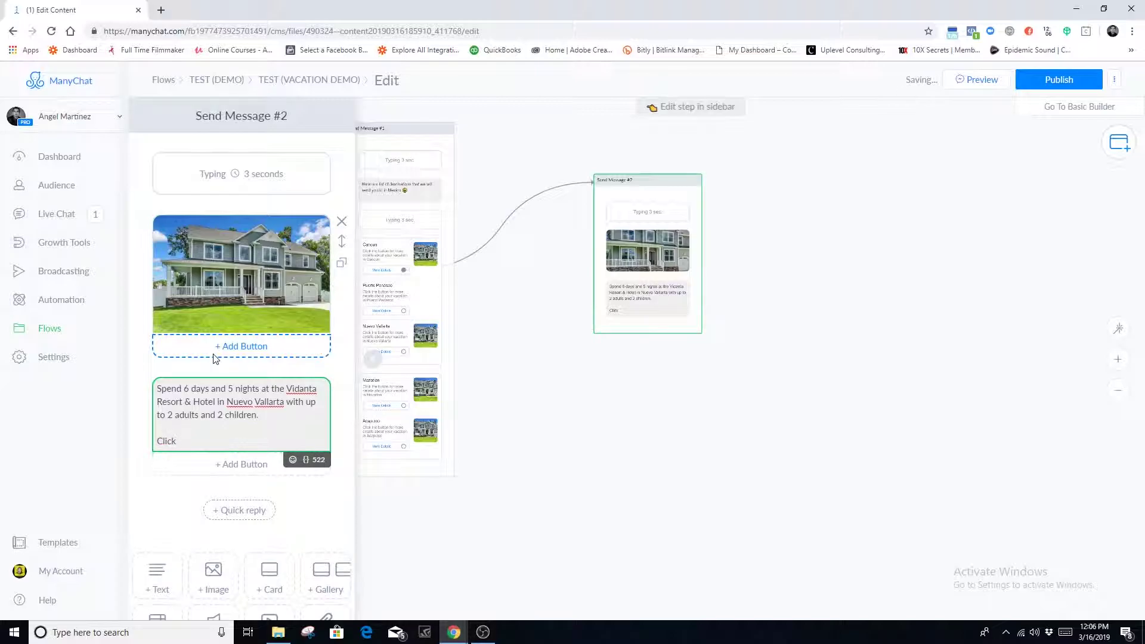
pyautogui.write(' the button down below to')
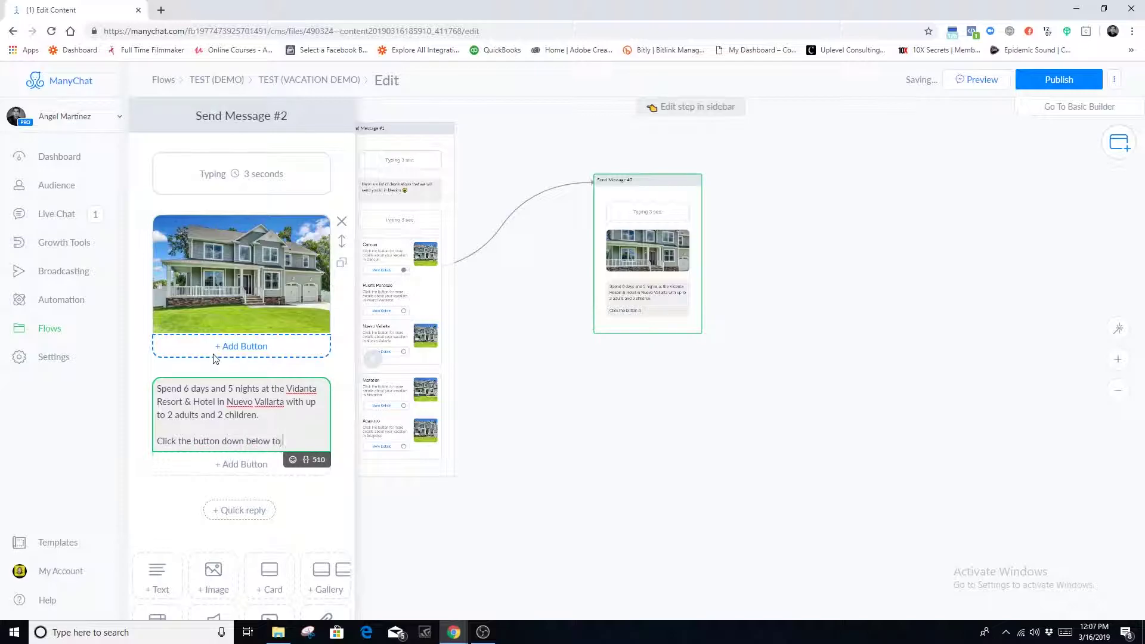
pyautogui.write('back to our main menu')
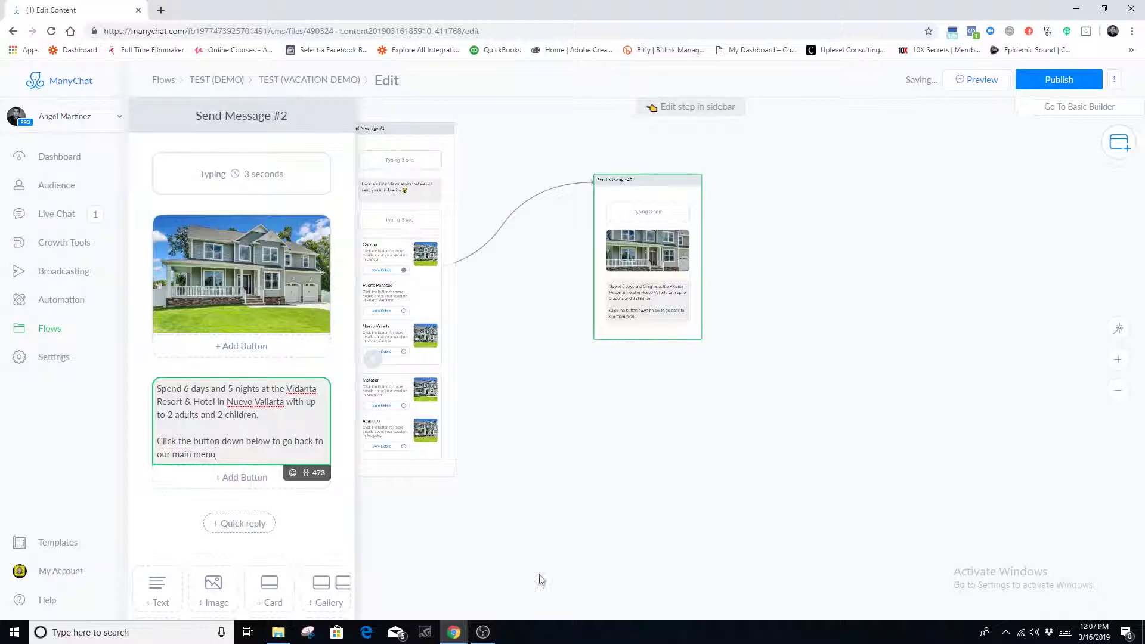
# Add a button titled "Main Menu" under the text block and finish editing the message step.
pyautogui.click(242, 477)
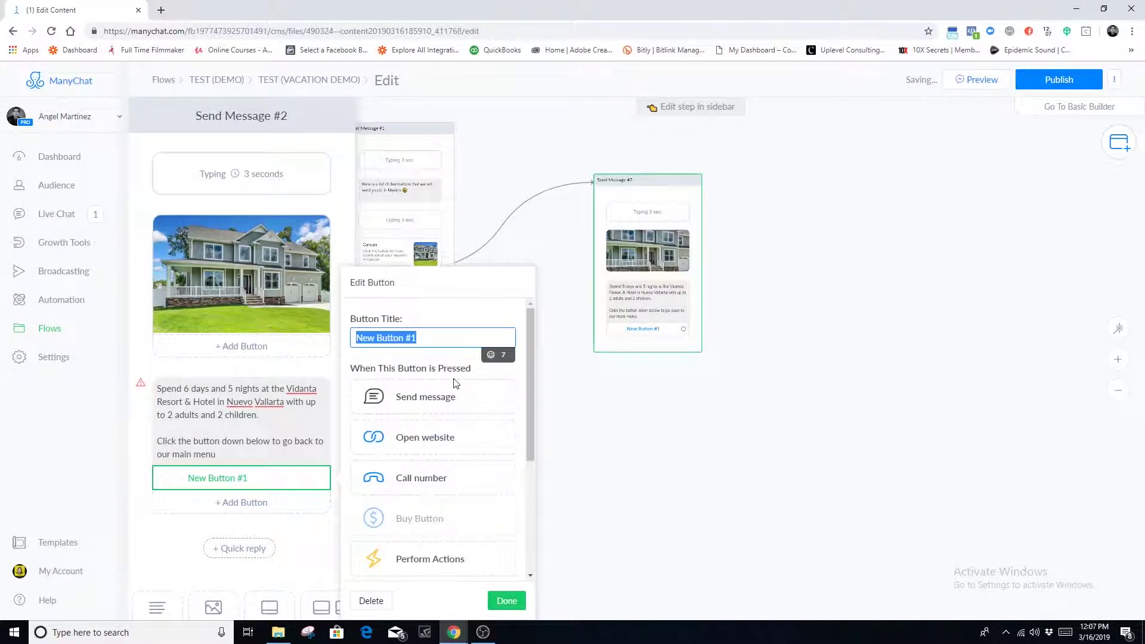
pyautogui.write('Main Menu')
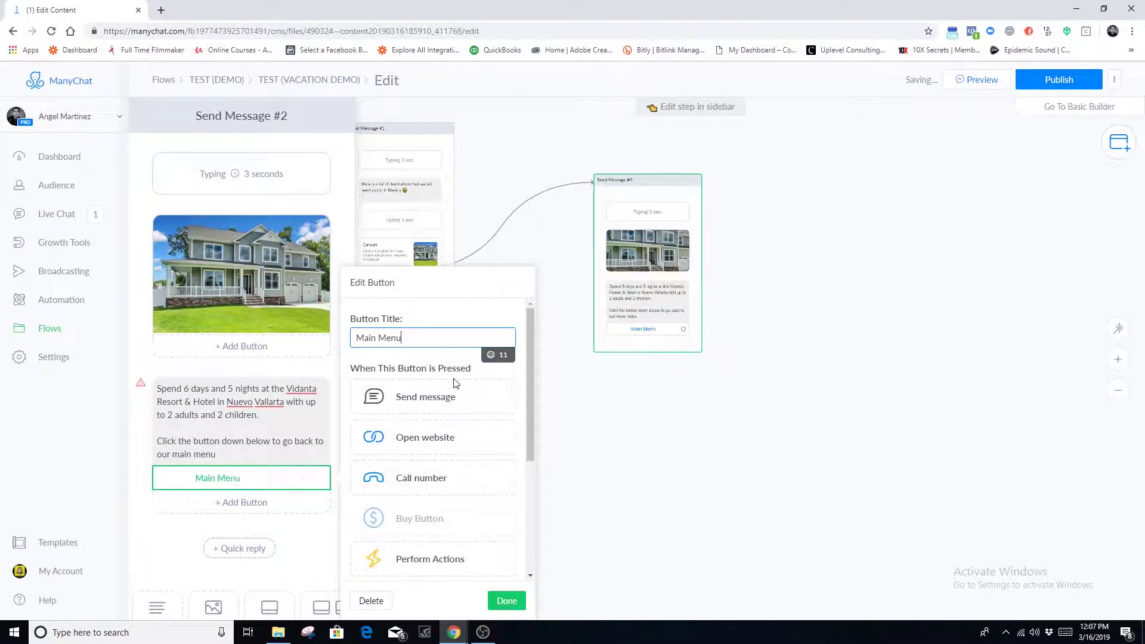
pyautogui.click(620, 413)
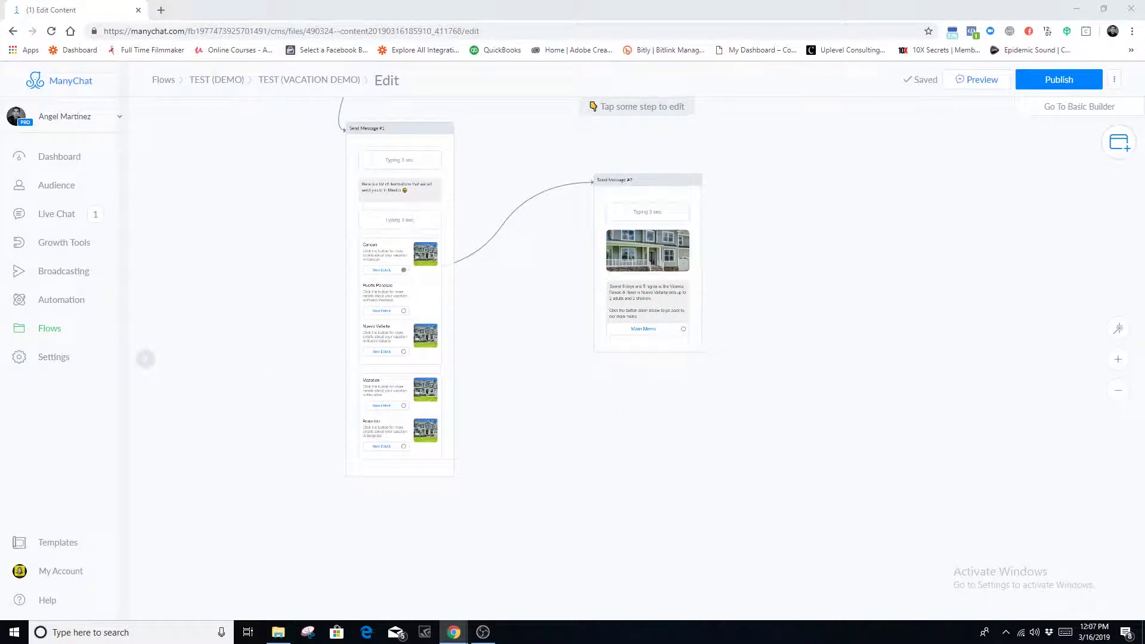
# Move the Cancun details message higher on the canvas to make room beside the Mexico destinations list.
pyautogui.scroll(6, 659, 416)
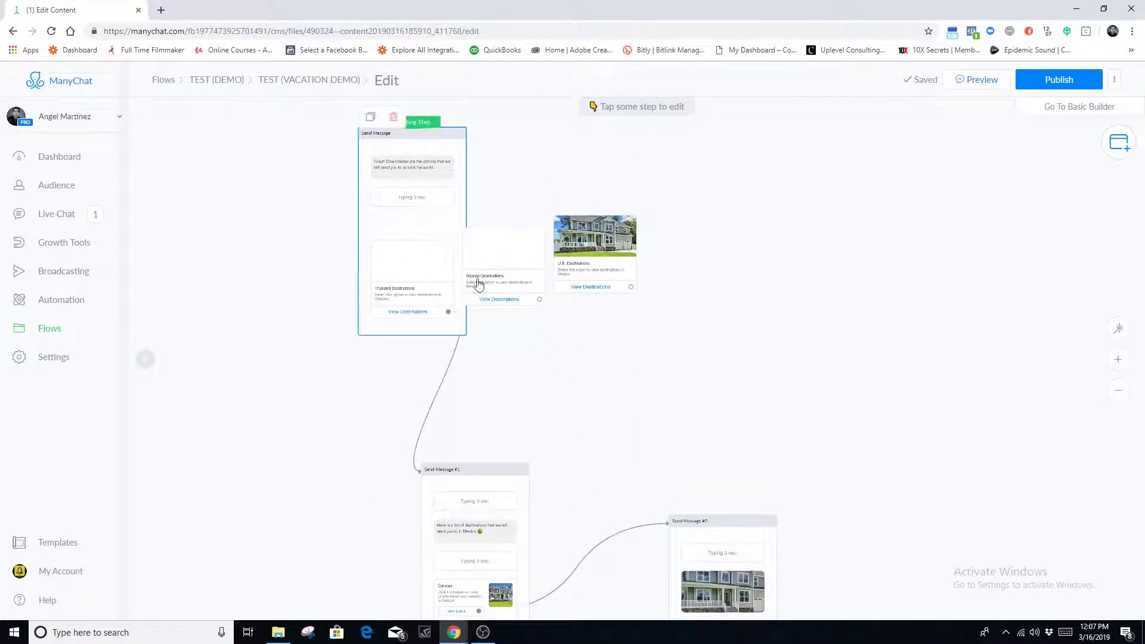
pyautogui.scroll(-5, 567, 473)
pyautogui.scroll(-5, 775, 225)
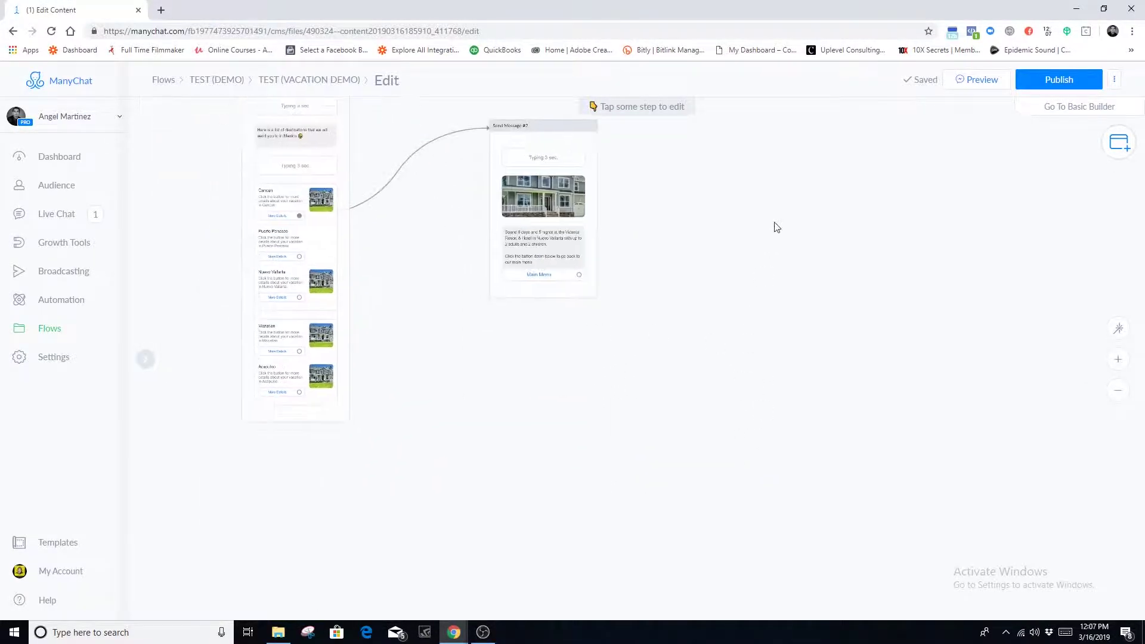
pyautogui.scroll(3, 661, 496)
pyautogui.moveTo(566, 369); pyautogui.dragTo(604, 231)
pyautogui.scroll(-1, 547, 454)
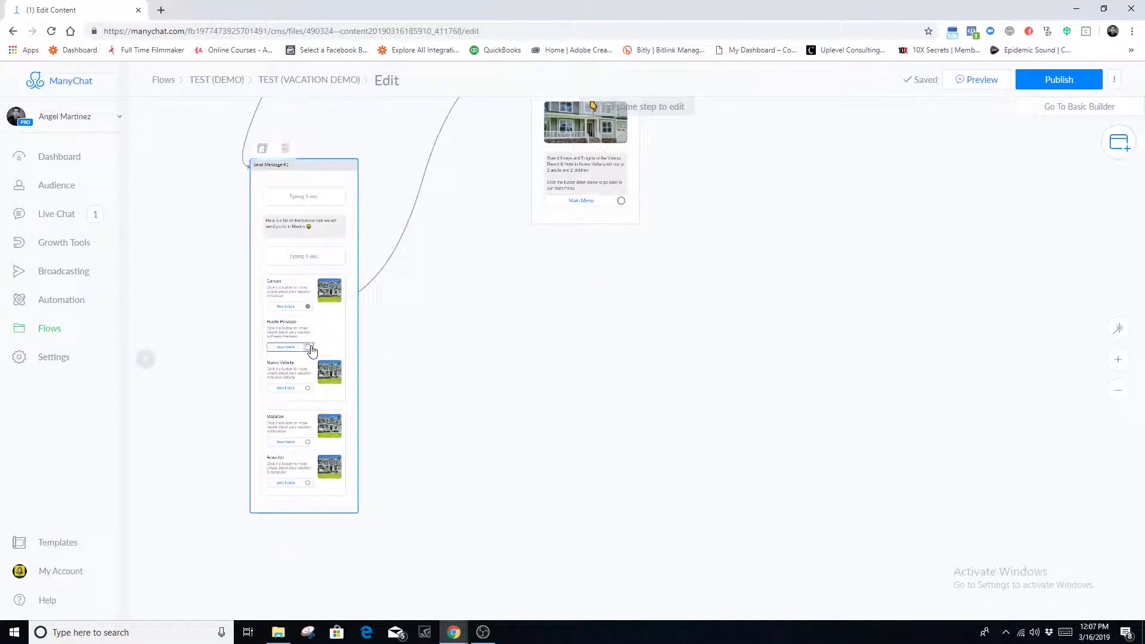
# Connect Puerto Penasco's details button to a new message step and put a 3-second typing delay above its text block.
pyautogui.moveTo(308, 347); pyautogui.dragTo(528, 383)
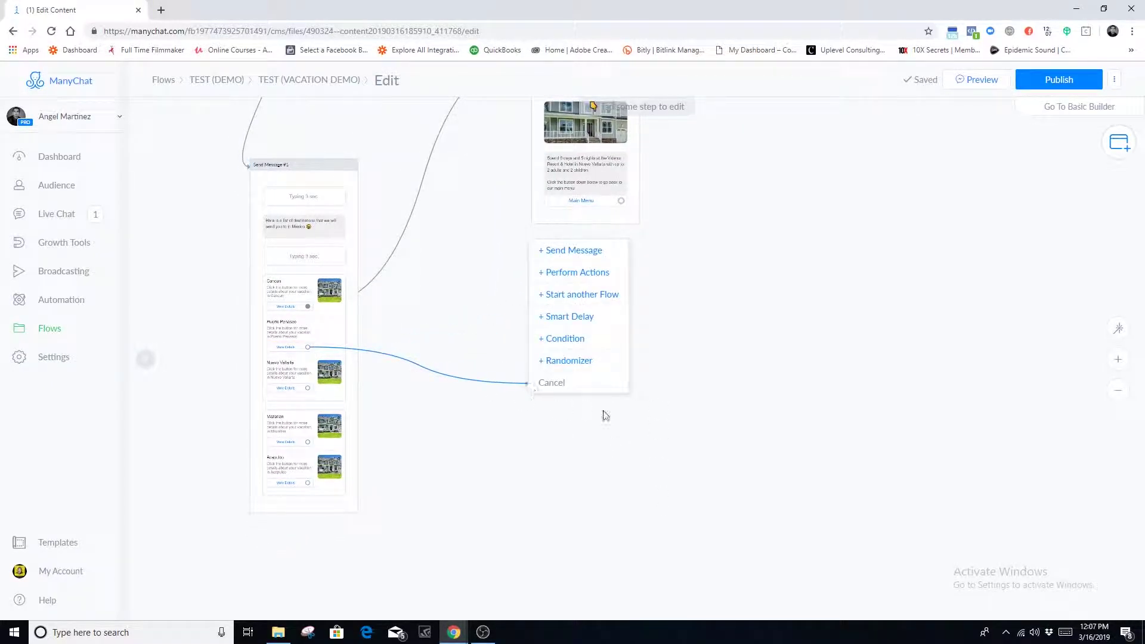
pyautogui.click(581, 259)
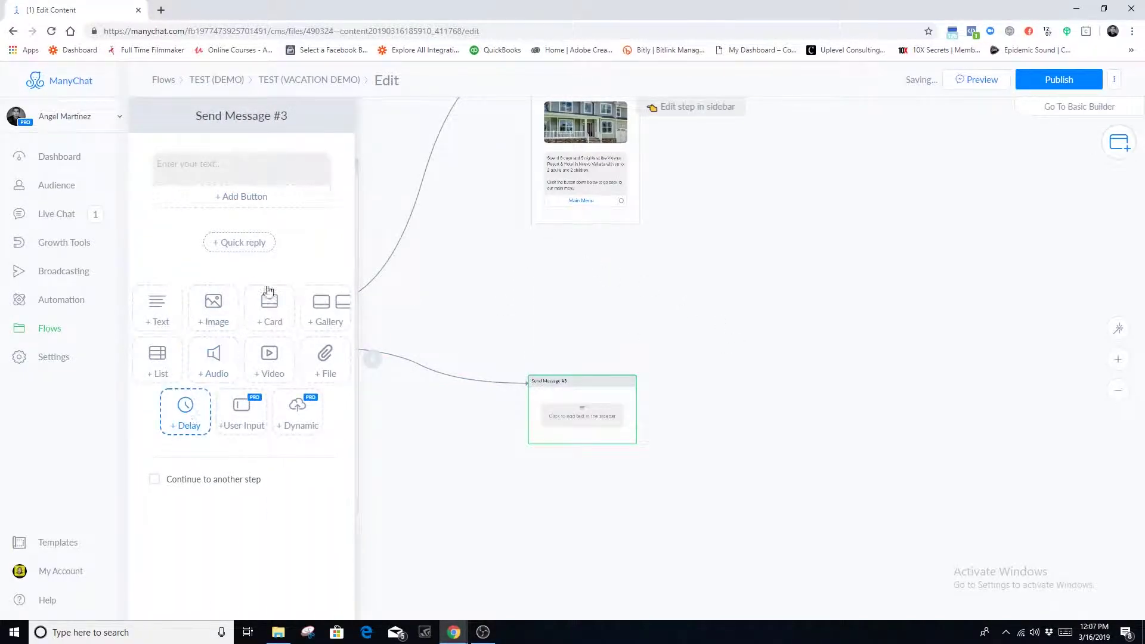
pyautogui.click(184, 400)
pyautogui.moveTo(342, 247); pyautogui.dragTo(336, 179)
# Select the whole text of the Cancun details message and return to the Puerto Penasco message.
pyautogui.click(577, 161)
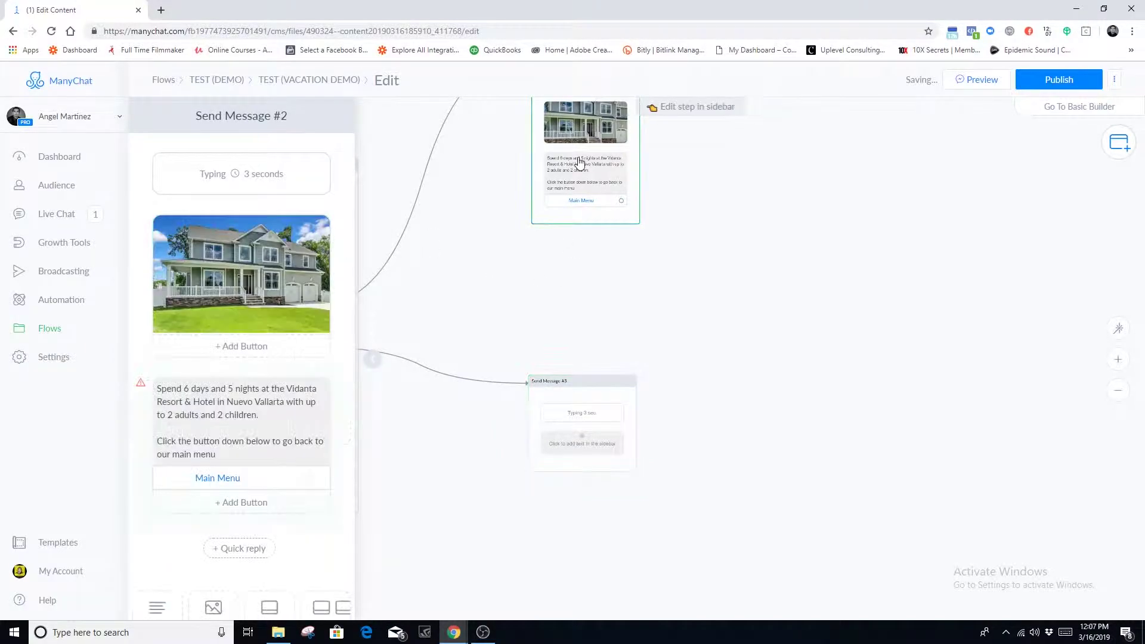
pyautogui.moveTo(234, 456); pyautogui.dragTo(160, 386)
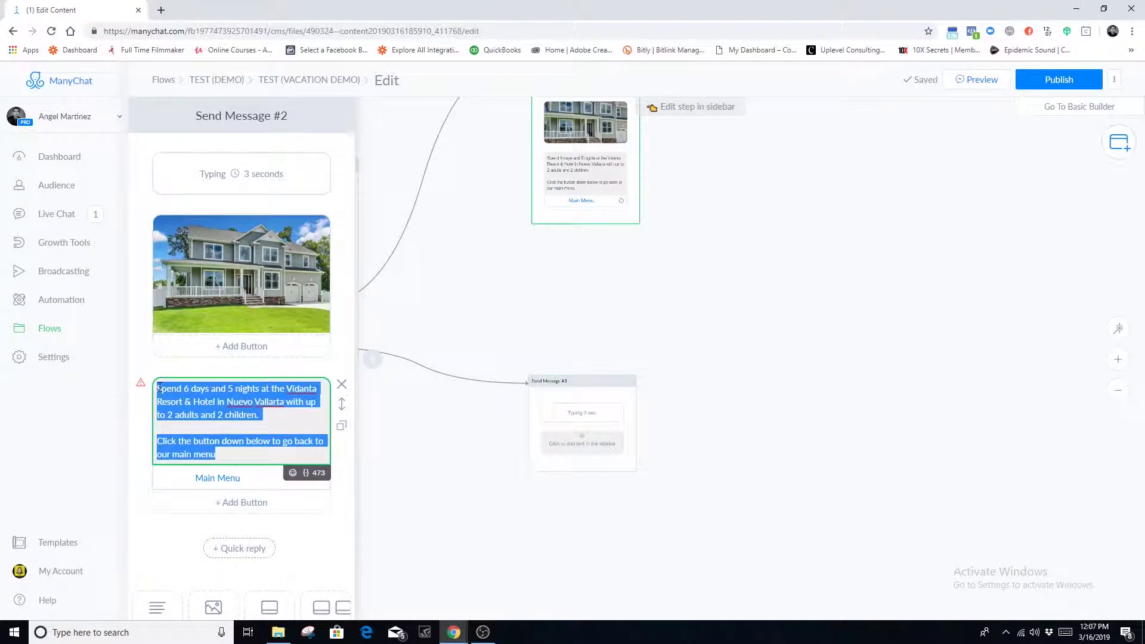
pyautogui.click(545, 446)
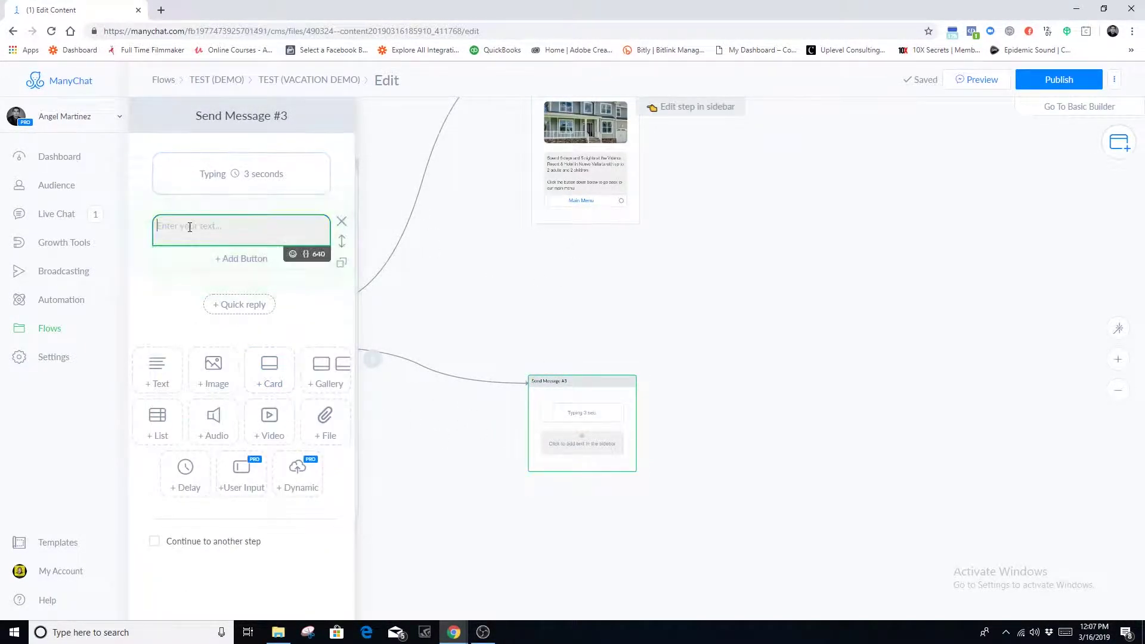
# Add an image block between the typing delay and the text block and upload the house photo into it.
pyautogui.moveTo(215, 366); pyautogui.dragTo(255, 241)
pyautogui.click(253, 245)
pyautogui.doubleClick(491, 115)
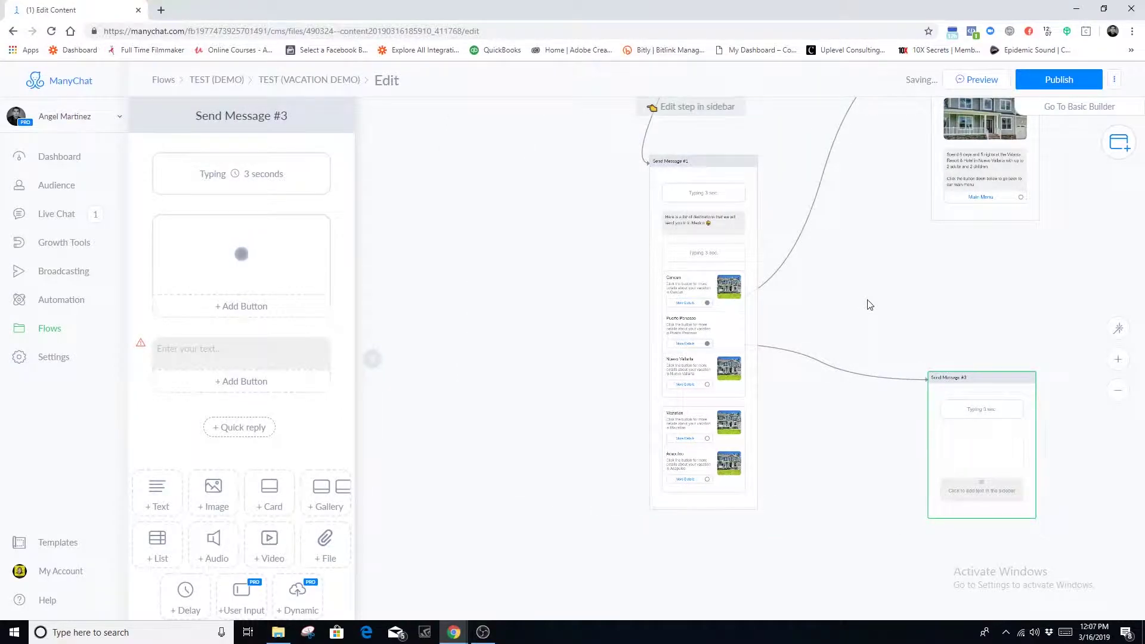
# Write the text "Spend 6 days & 5 nights at any of the Beach Resorts in Puerto Penasco with up to 2 adults and 2 children.".
pyautogui.click(220, 358)
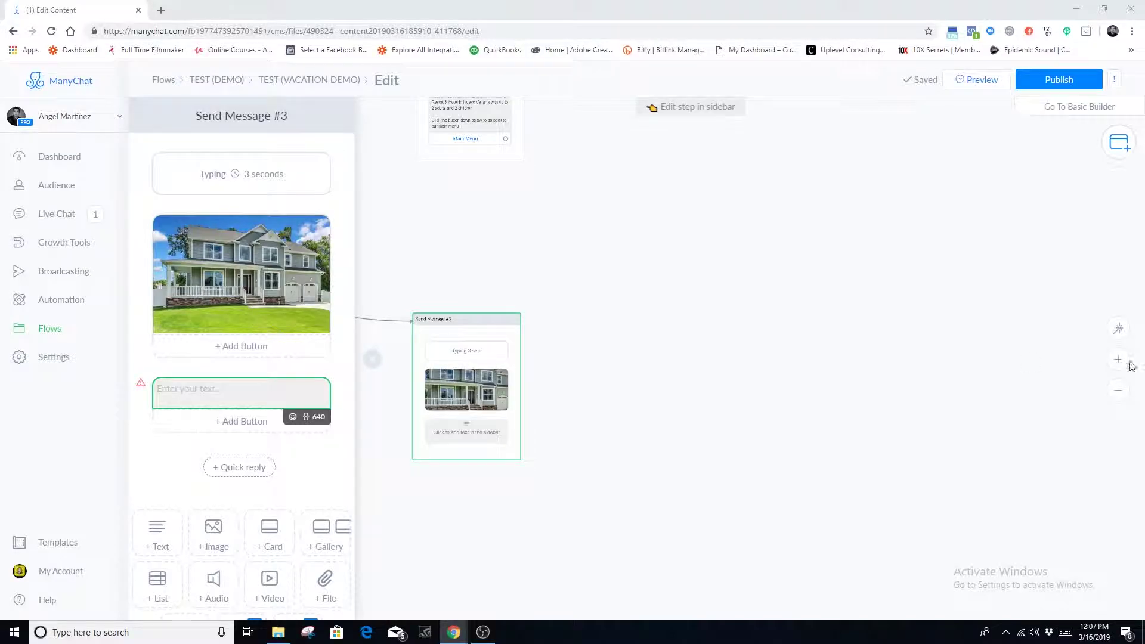
pyautogui.click(213, 389)
pyautogui.write('Spend 6 days')
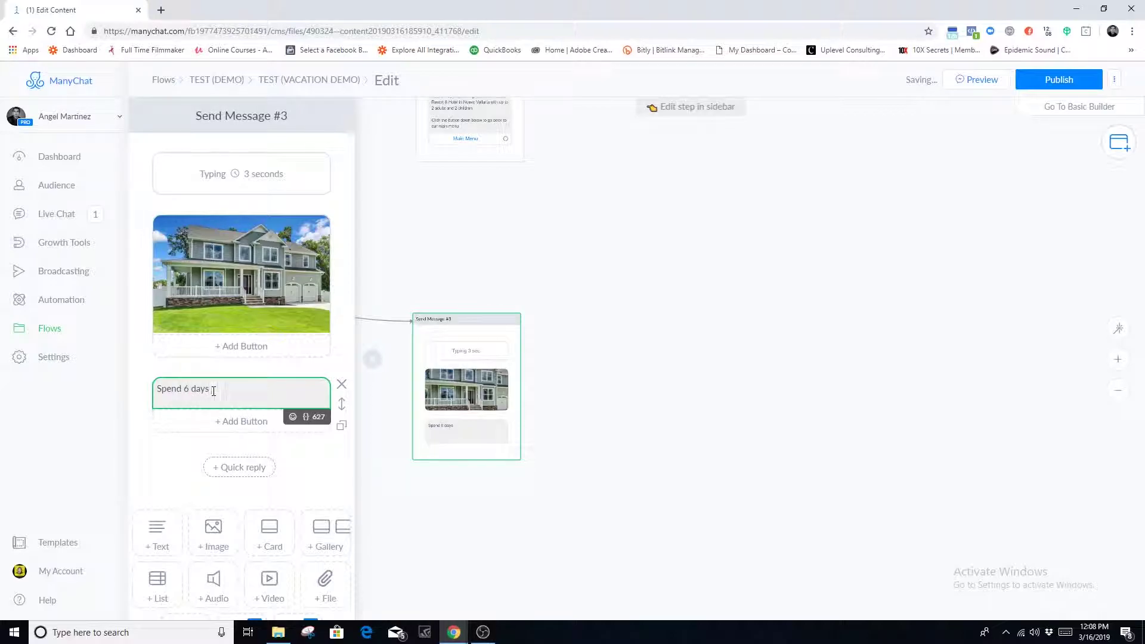
pyautogui.write(' & 5 nights at any of the Beach Resorts in Puerto Penasco with up to 2 adults and 2 children.')
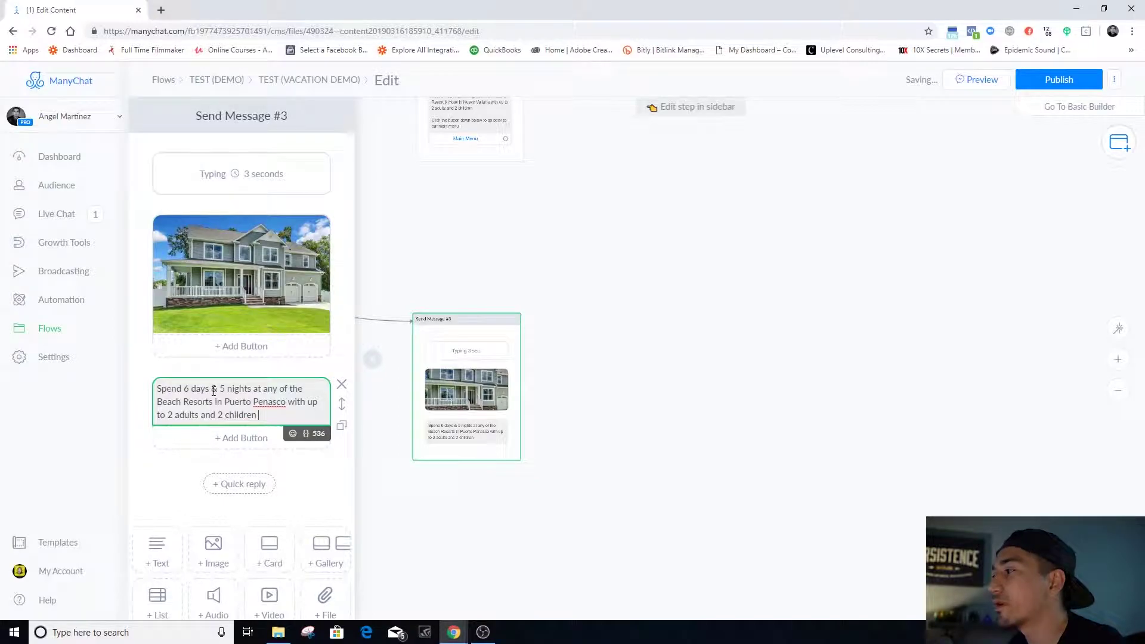
# Add the paragraph "Click the button down below to go back to our main menu." and a "Main Menu" button to the Puerto Penasco message.
pyautogui.press('Return')
pyautogui.press('Return')
pyautogui.write('Click the button down below to go back to our main menu.')
pyautogui.click(241, 477)
pyautogui.click(424, 340)
pyautogui.write('Main Menu')
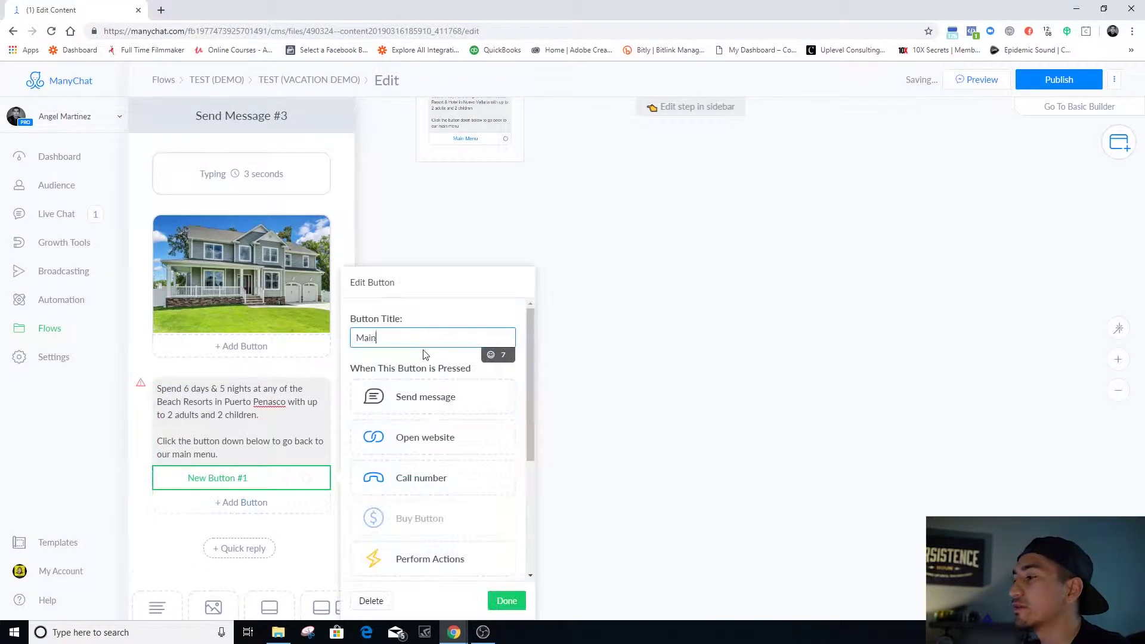
pyautogui.click(506, 601)
# Connect Nuevo Vallarta's details button to a new message step with a 3-second typing delay and an image block above the text.
pyautogui.moveTo(618, 334); pyautogui.dragTo(685, 376)
pyautogui.moveTo(528, 359); pyautogui.dragTo(543, 234)
pyautogui.moveTo(674, 417); pyautogui.dragTo(684, 378)
pyautogui.click(250, 320)
pyautogui.moveTo(460, 329); pyautogui.dragTo(740, 480)
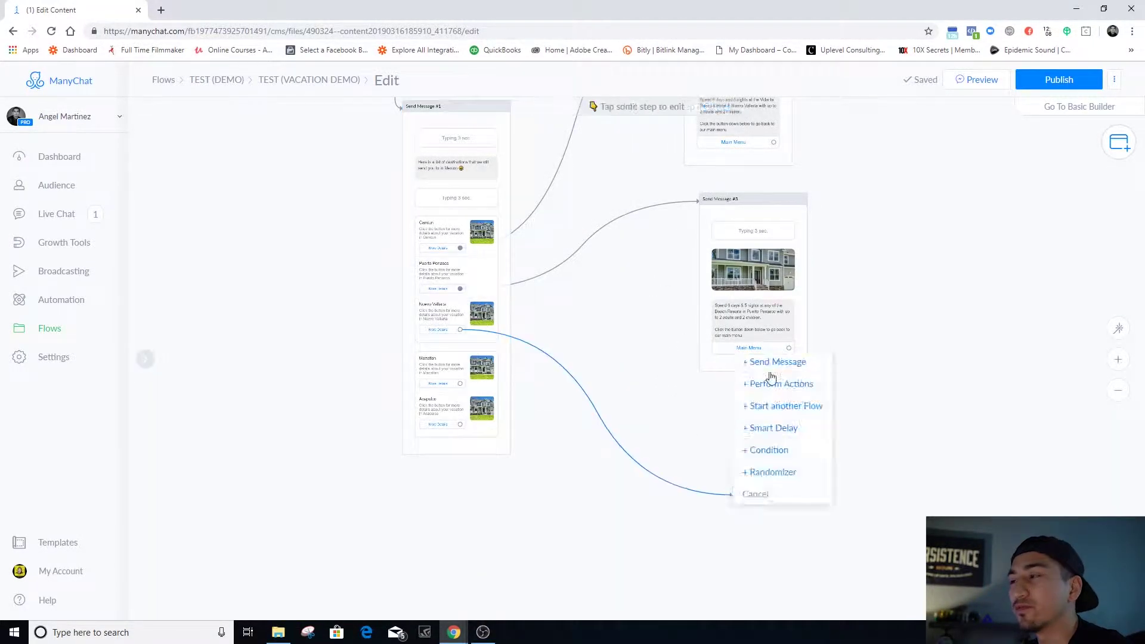
pyautogui.click(769, 360)
pyautogui.click(241, 255)
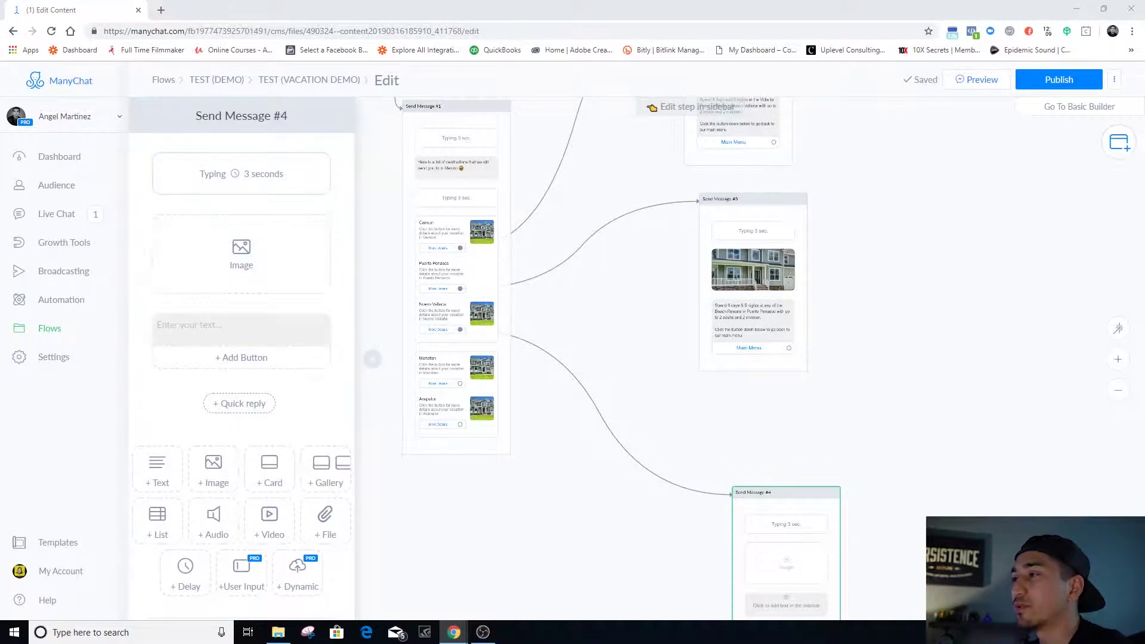
# Write the text "Spend 6 days & 5 nights at the Vidanta Resort & Hotel in Nuevo Vallarta with up to 2 adults and 2 children.".
pyautogui.click(210, 328)
pyautogui.write('Spend 6 days & 5 nights at the Vidanta Resort')
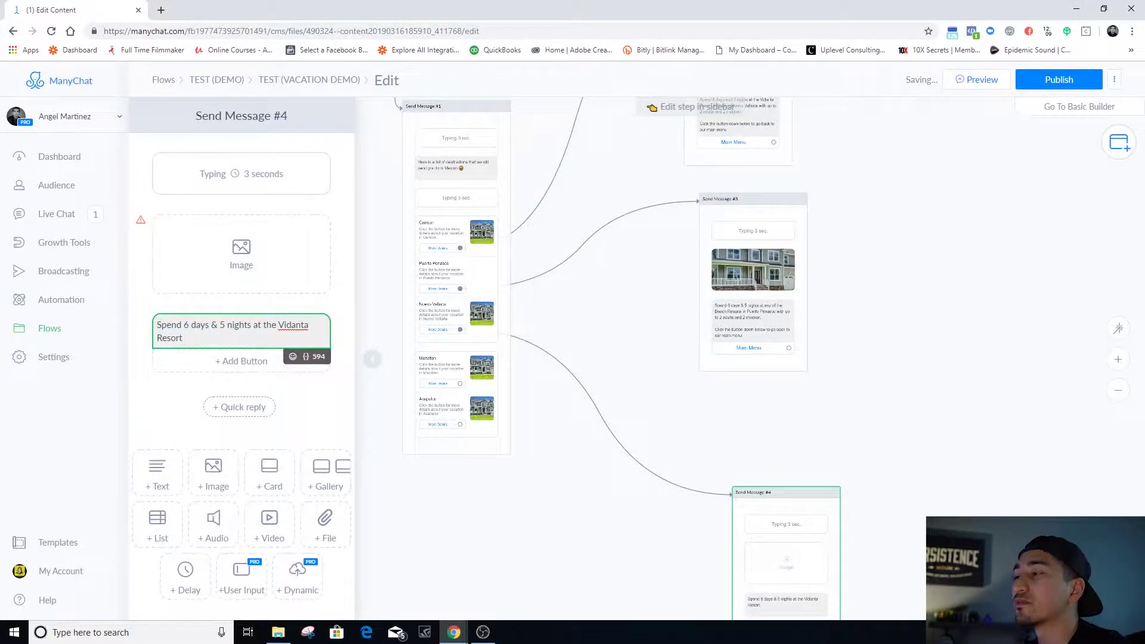
pyautogui.write(' & Hotel in Nuevo Vallarta with up to 2 adults and 2 children.')
# Add the paragraph "Click the button down below to go back to our main menu." and a "Main Menu" button to the Nuevo Vallarta message.
pyautogui.press('Return')
pyautogui.press('Return')
pyautogui.write('Click the button down below ')
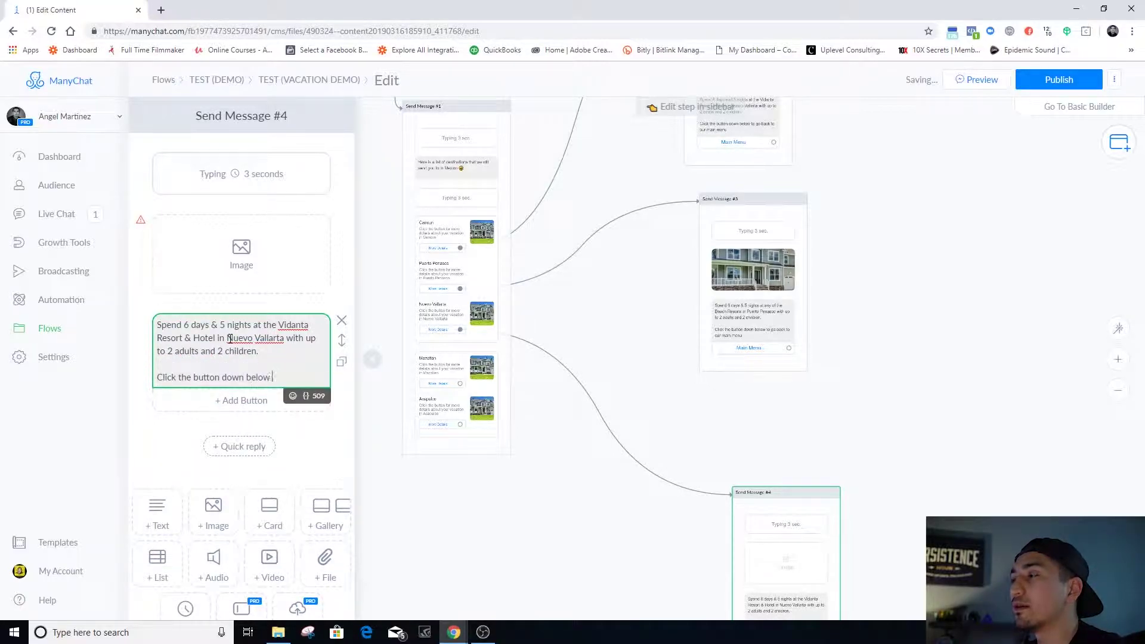
pyautogui.write('to go bac k to our main men')
pyautogui.write('u.')
pyautogui.click(240, 413)
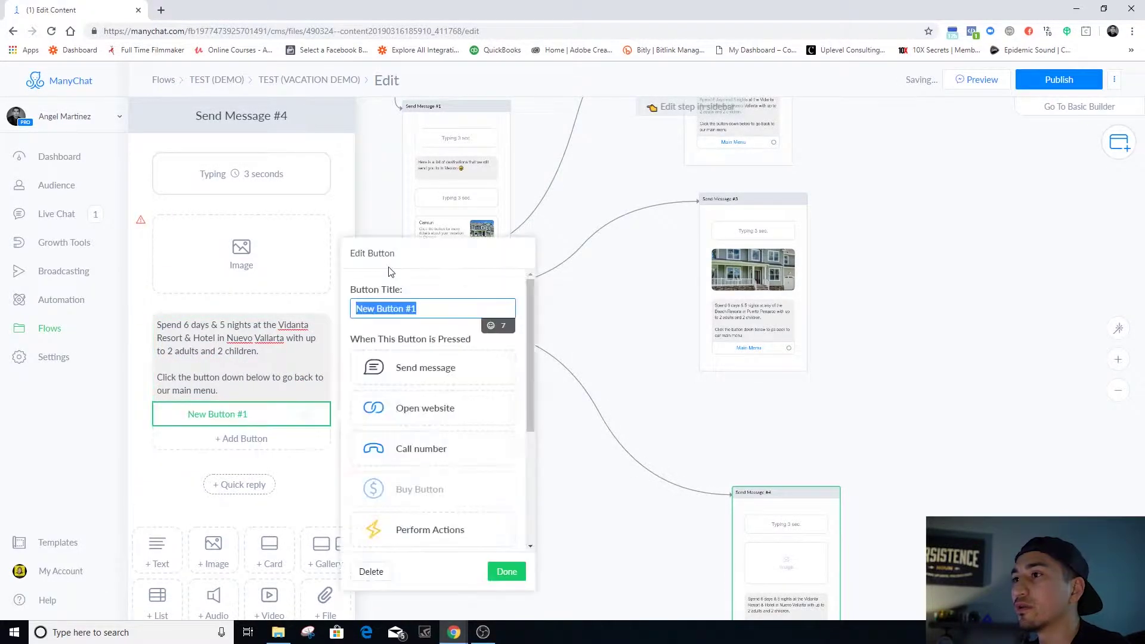
pyautogui.write('Main Menu')
pyautogui.press('Return')
# Connect Mazatlan's details button to a new message step with a 3-second typing delay and the house photo above the text.
pyautogui.moveTo(493, 451); pyautogui.dragTo(721, 304)
pyautogui.moveTo(494, 255); pyautogui.dragTo(379, 485)
pyautogui.moveTo(187, 403); pyautogui.dragTo(241, 173)
pyautogui.moveTo(212, 368); pyautogui.dragTo(241, 232)
pyautogui.click(242, 254)
# Write "Spend 6 days & 5 nights at the Mayan Palace Vidanta in Mazatlan with up to 2 adults and 2 children." plus the main-menu paragraph.
pyautogui.click(235, 344)
pyautogui.write('Spend 6 days')
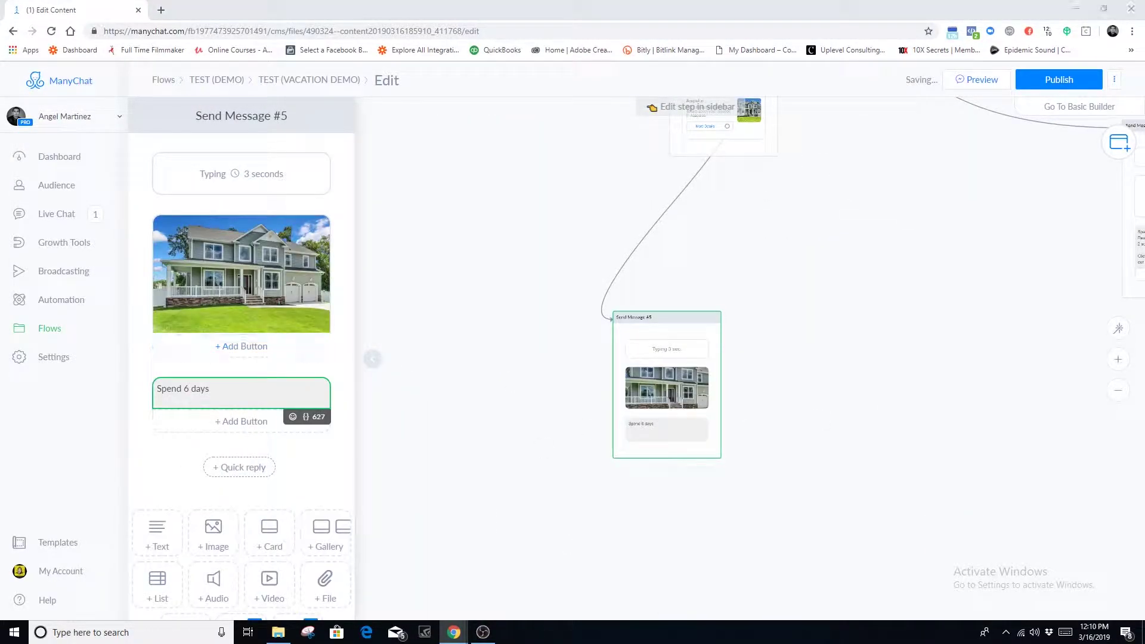
pyautogui.write('6 days & 5 nights at the Mayan Palace Vidanta in Mazatlan with up to 2 adults and 2 children.  Click the button down below to go back to the main menu.')
# Add a button titled "Main Menu" under the text of the Mazatlan message.
pyautogui.scroll(-1, 231, 421)
pyautogui.click(241, 416)
pyautogui.write('Main Menu')
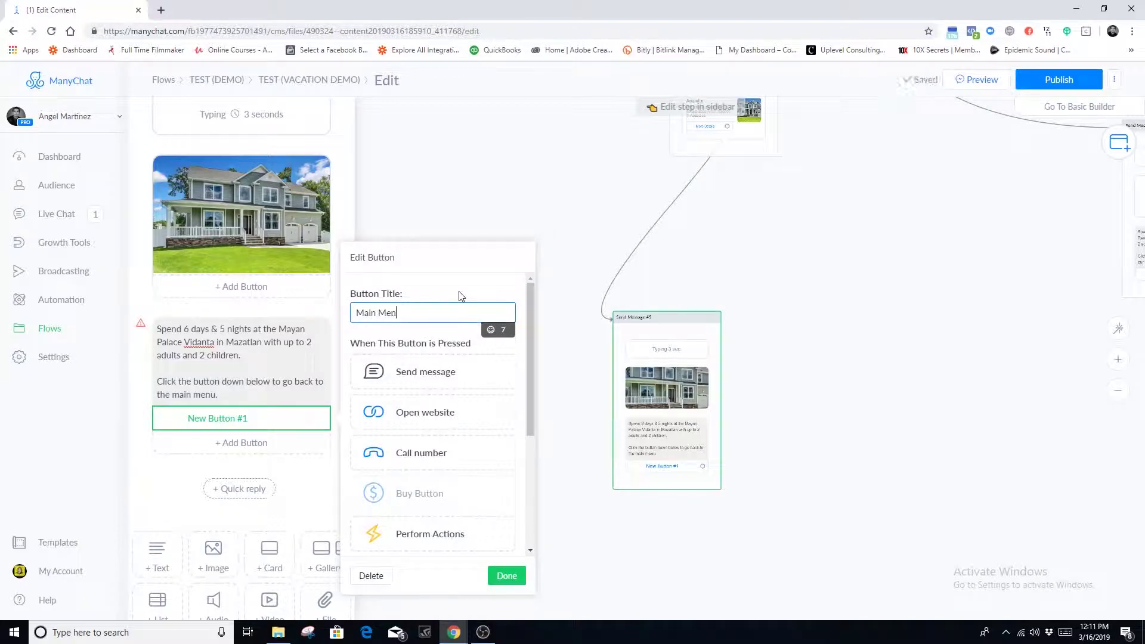
# Connect Acapulco's details button to a new message step with the house photo and the Mayan Palace Vidanta in Acapulco offer text.
pyautogui.moveTo(897, 212); pyautogui.dragTo(631, 429)
pyautogui.click(400, 334)
pyautogui.scroll(-10, 241, 358)
pyautogui.moveTo(488, 347); pyautogui.dragTo(626, 480)
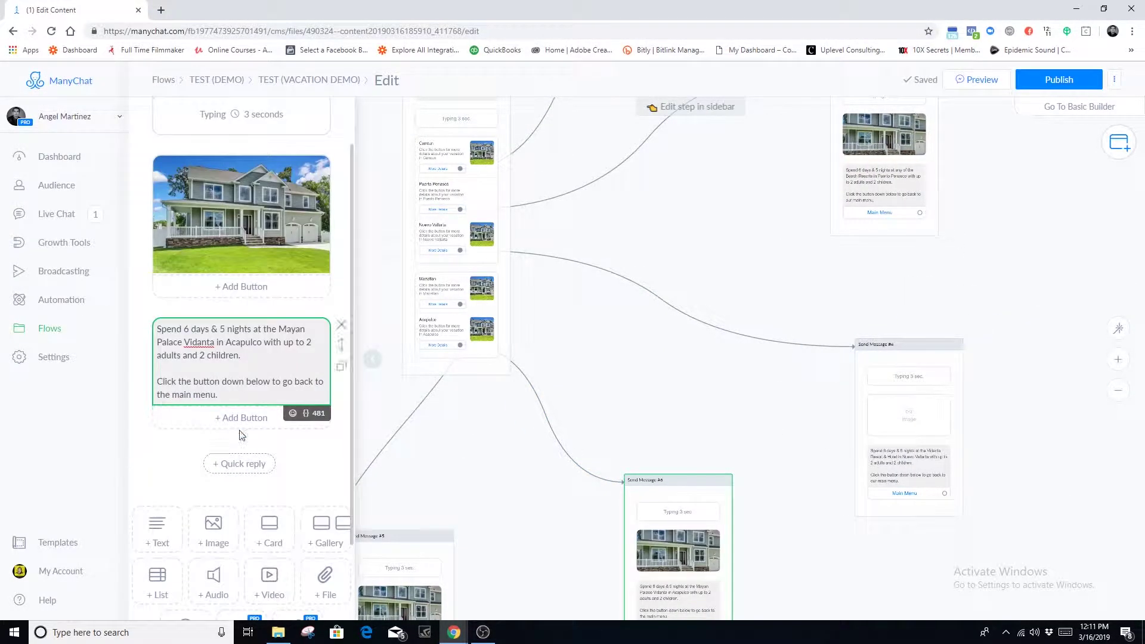
# Add a button titled "Main Menu" under the text of the Acapulco message and finish editing that step.
pyautogui.click(240, 417)
pyautogui.write('Main Menu')
pyautogui.click(572, 381)
# Upload the house photo into the empty image block of the Nuevo Vallarta message.
pyautogui.scroll(-3, 572, 382)
pyautogui.click(716, 412)
pyautogui.click(241, 254)
# Rearrange the Mexico destinations list and its details messages on the canvas so they sit below the starting step.
pyautogui.scroll(-3, 835, 370)
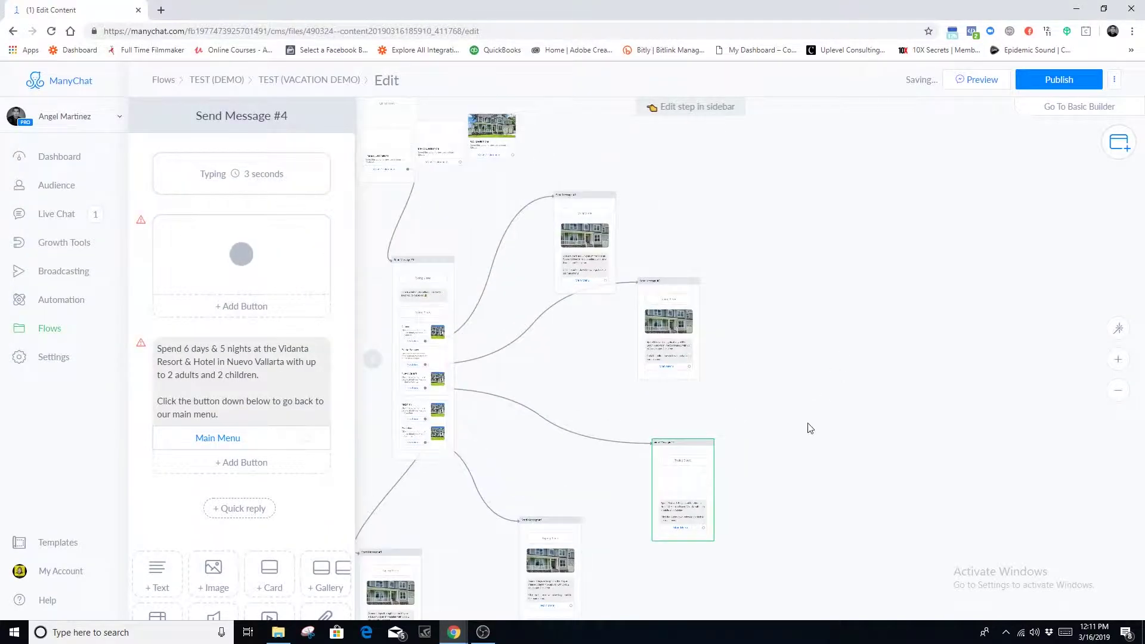
pyautogui.moveTo(501, 357); pyautogui.dragTo(309, 396)
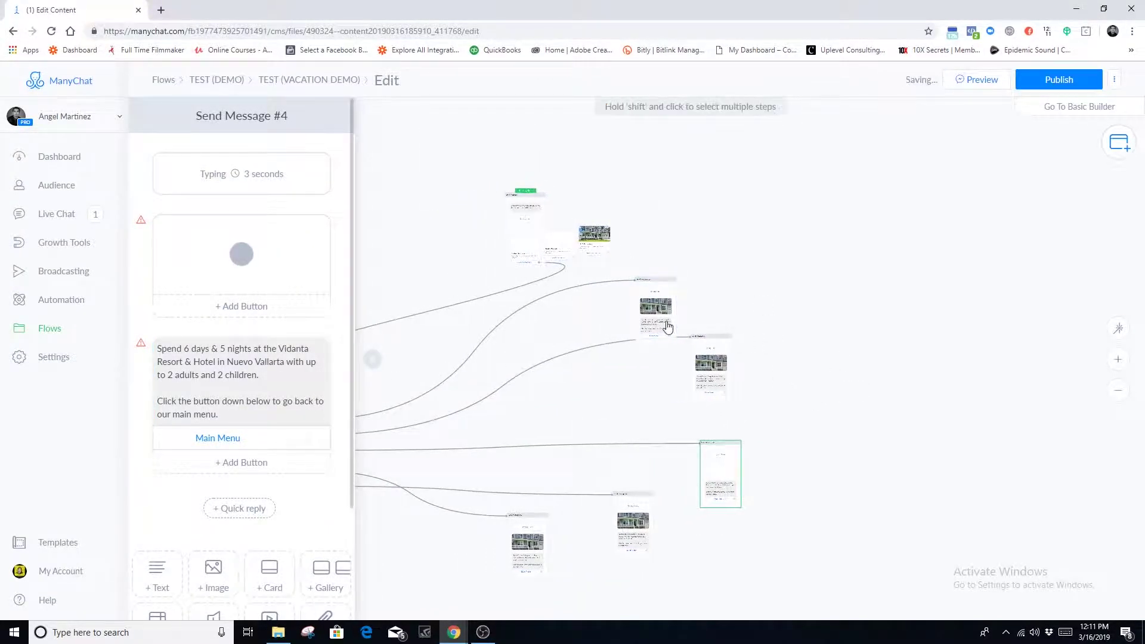
pyautogui.moveTo(668, 327); pyautogui.dragTo(445, 376)
pyautogui.moveTo(704, 365); pyautogui.dragTo(465, 412)
pyautogui.moveTo(628, 341); pyautogui.dragTo(759, 234)
pyautogui.moveTo(852, 374); pyautogui.dragTo(679, 364)
pyautogui.moveTo(761, 413); pyautogui.dragTo(711, 490)
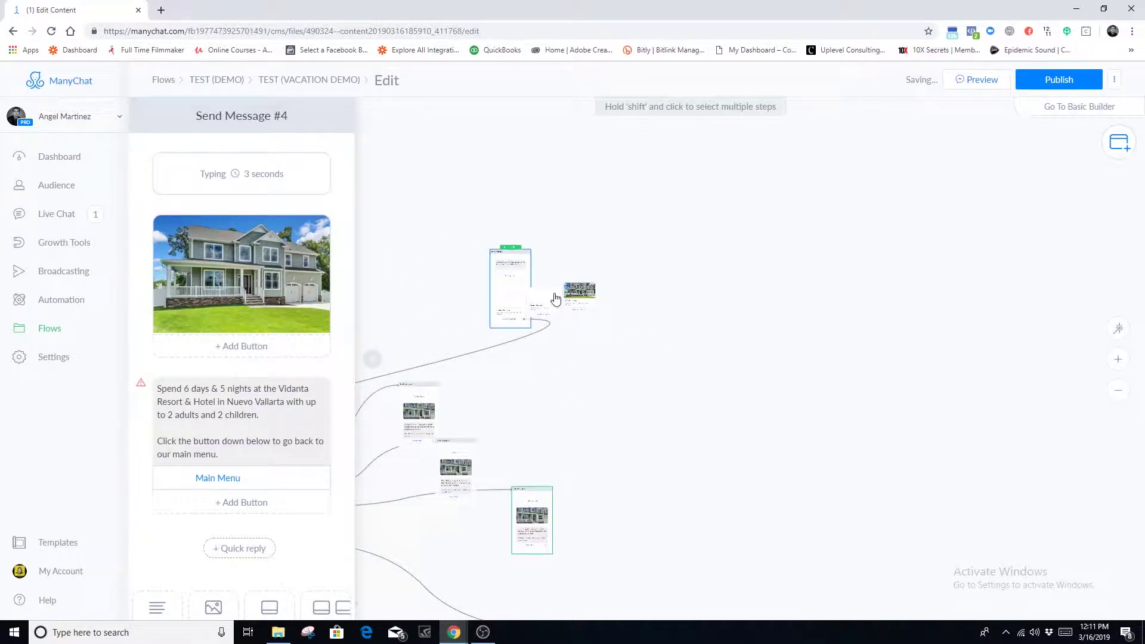
# Connect the View Destinations button of the starting step's second card to a new message step.
pyautogui.click(519, 295)
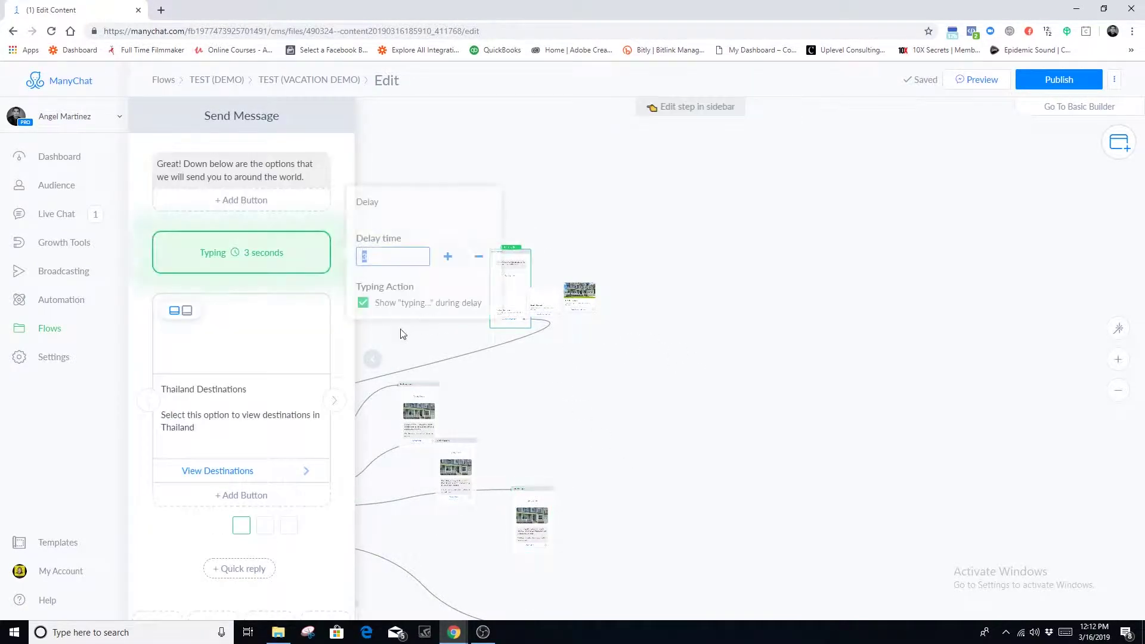
pyautogui.click(334, 401)
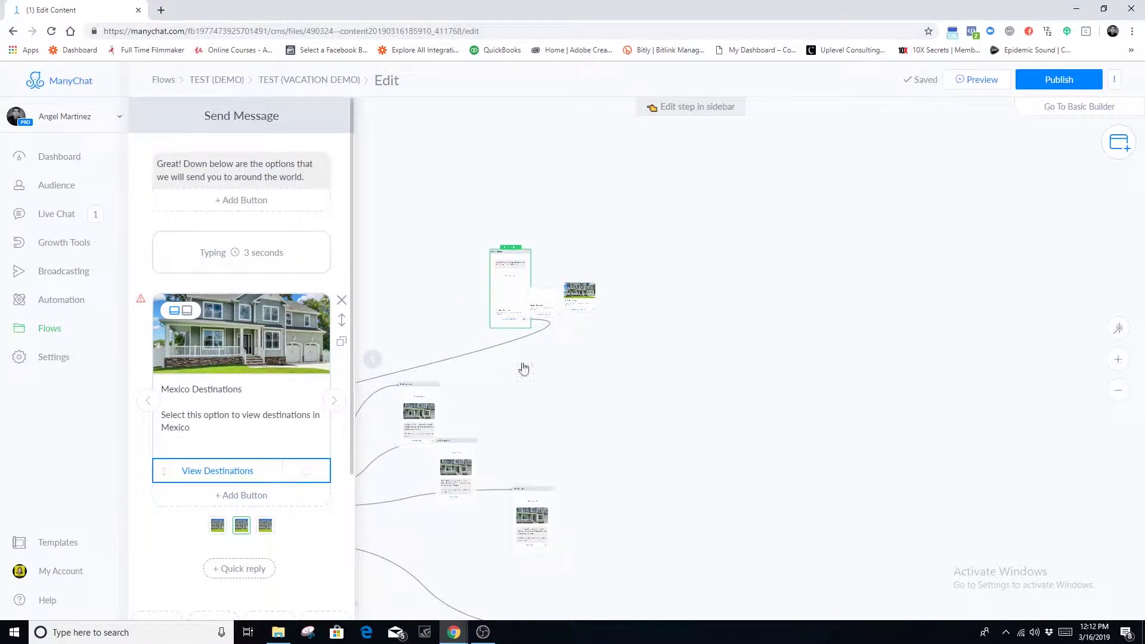
pyautogui.scroll(5, 572, 352)
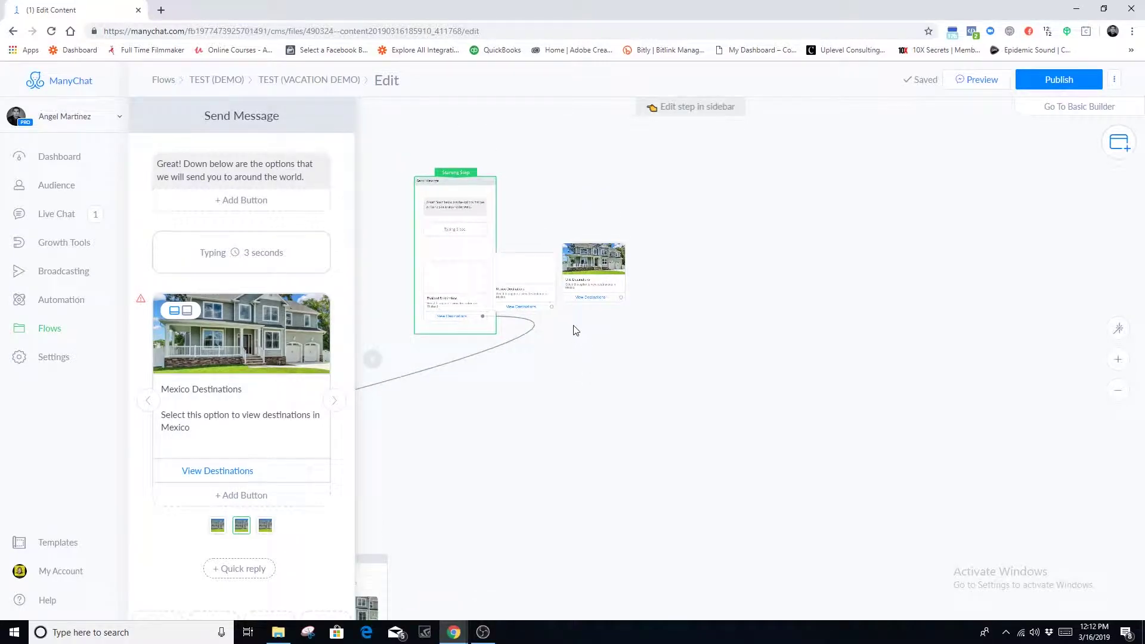
pyautogui.moveTo(550, 309); pyautogui.dragTo(549, 306)
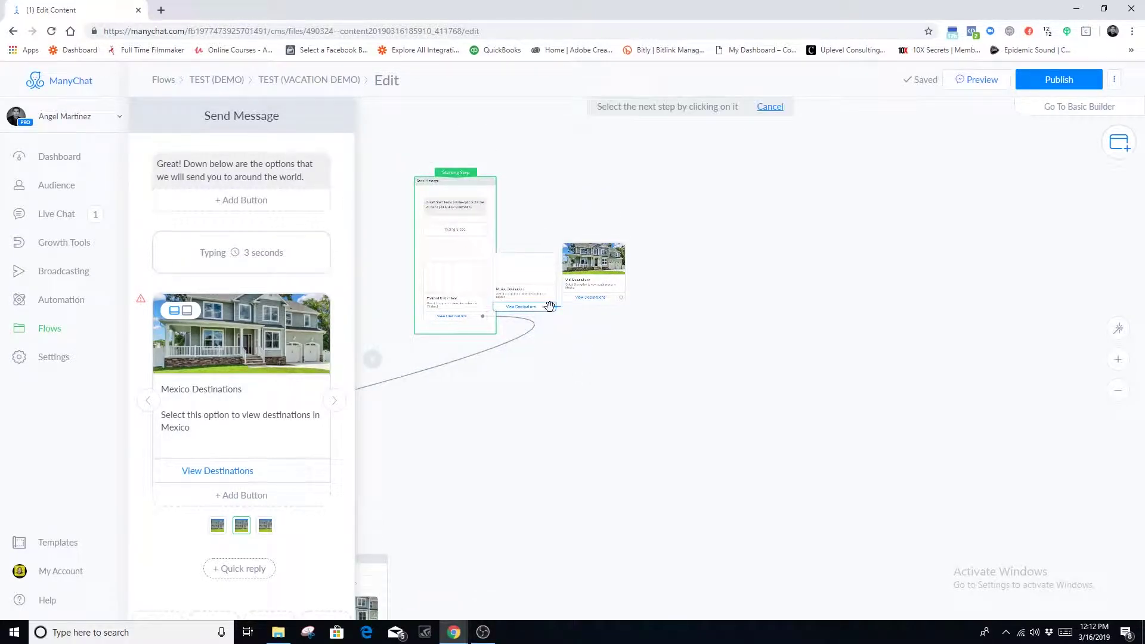
pyautogui.moveTo(625, 409); pyautogui.dragTo(727, 457)
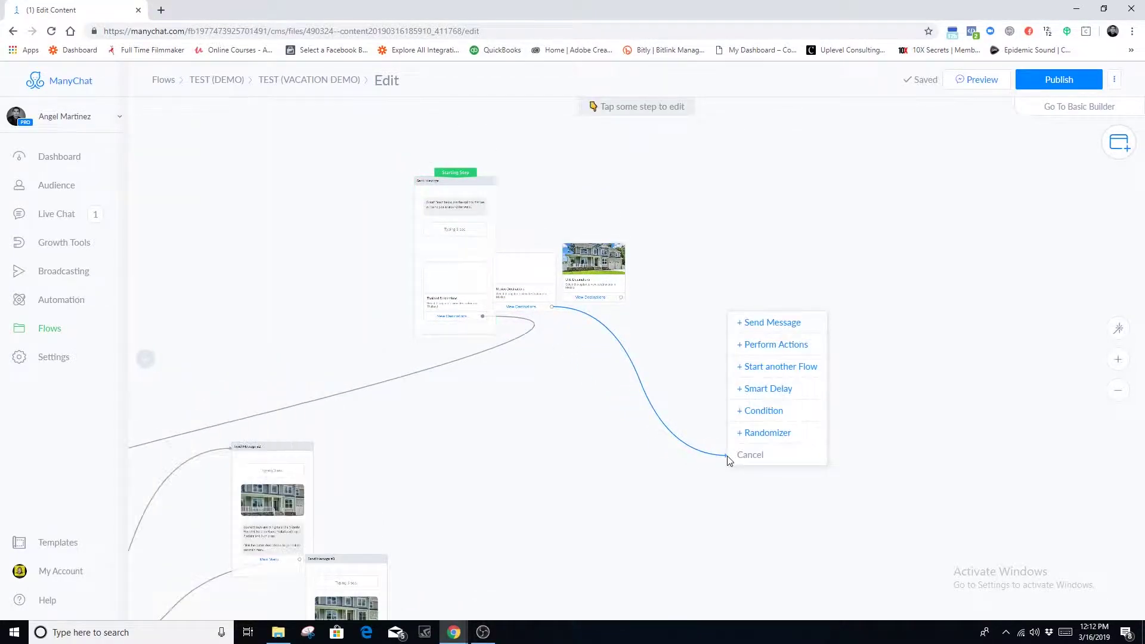
pyautogui.click(767, 325)
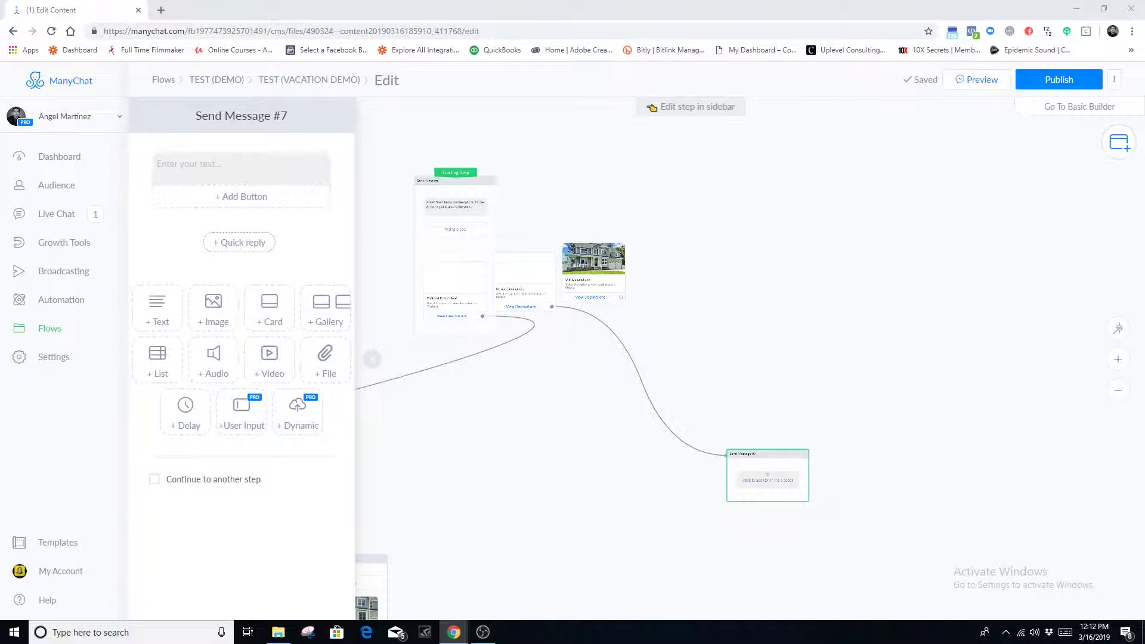
# Write "Here is a list of destinations that we will send you to in Thailand 😀" with a 3-second typing delay above it.
pyautogui.click(220, 174)
pyautogui.click(270, 166)
pyautogui.write('Here is a list of destinations that we will send you to in Thailand 😀')
pyautogui.click(212, 411)
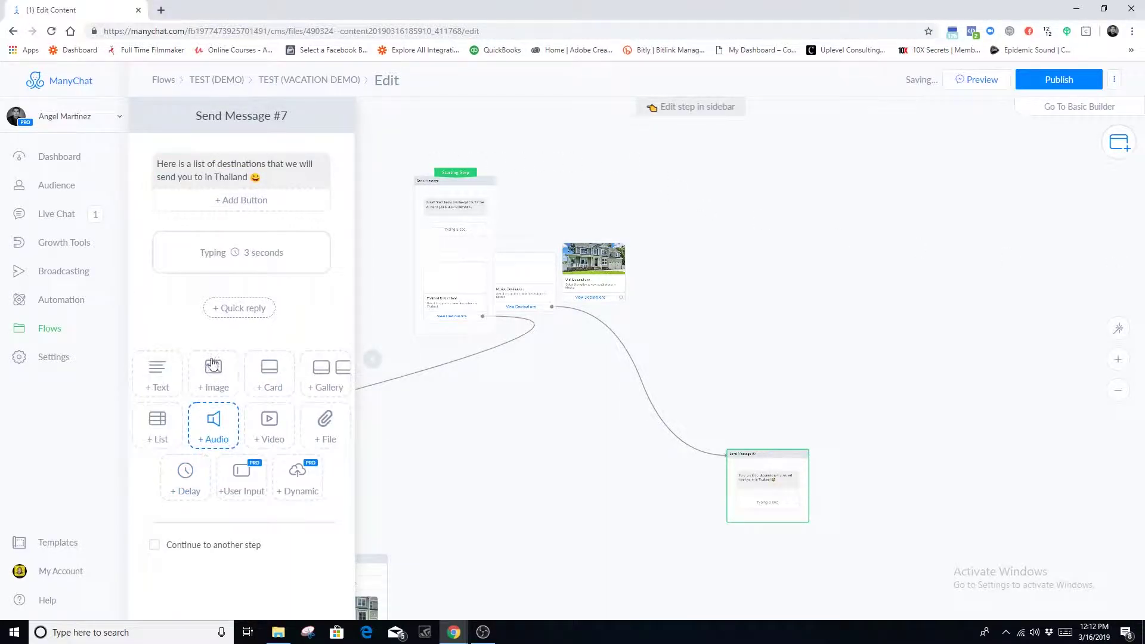
pyautogui.moveTo(341, 256); pyautogui.dragTo(340, 172)
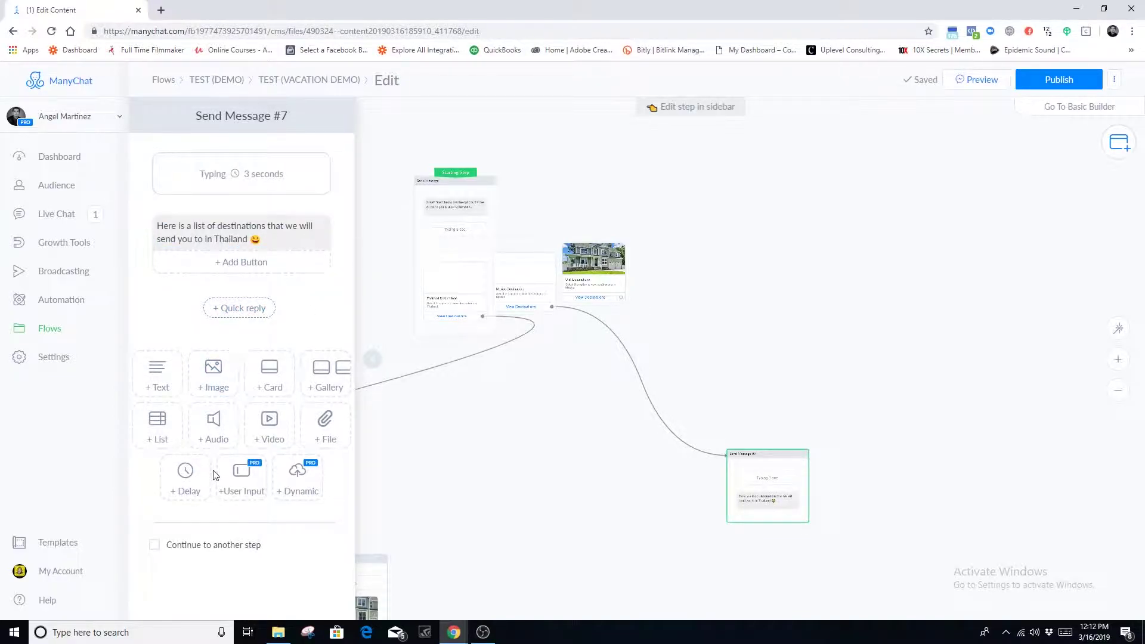
# Add a second 3-second typing delay and a list block with three elements below the Thailand text.
pyautogui.click(194, 490)
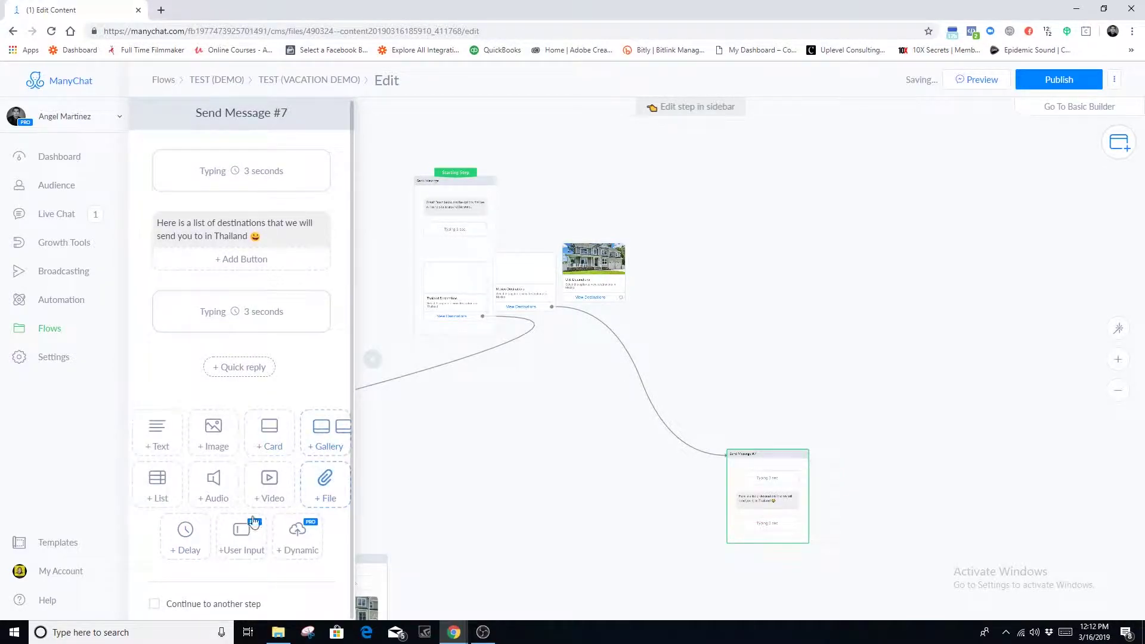
pyautogui.click(159, 489)
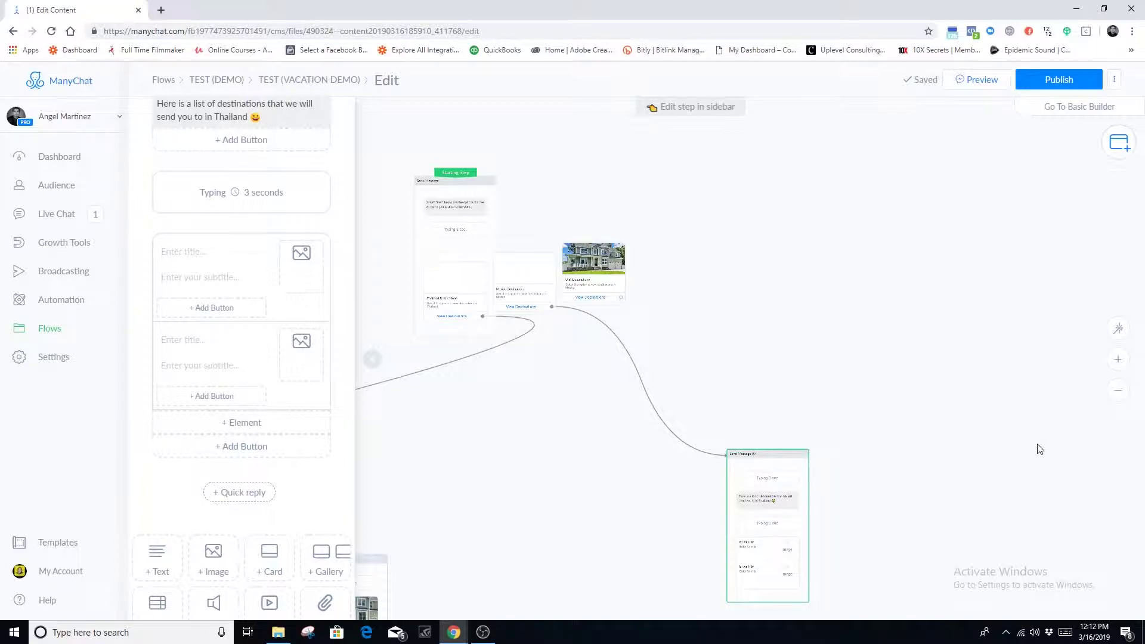
pyautogui.click(258, 424)
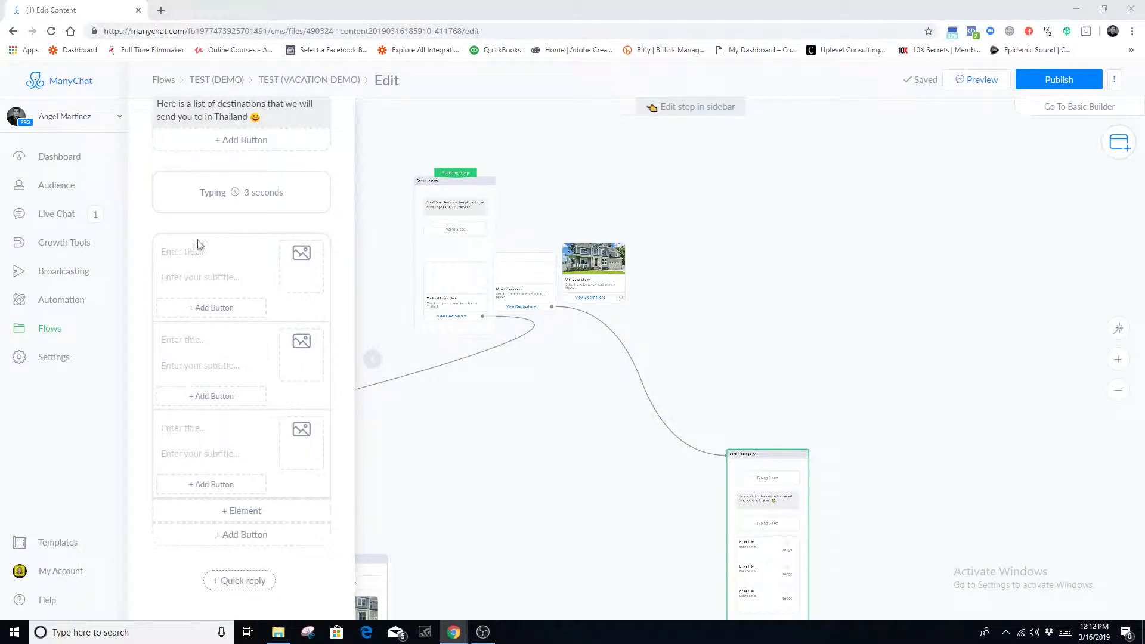
# Title the Thailand list's three elements Bali, Phuket and Koh Samui.
pyautogui.click(182, 251)
pyautogui.write('Bali')
pyautogui.click(200, 340)
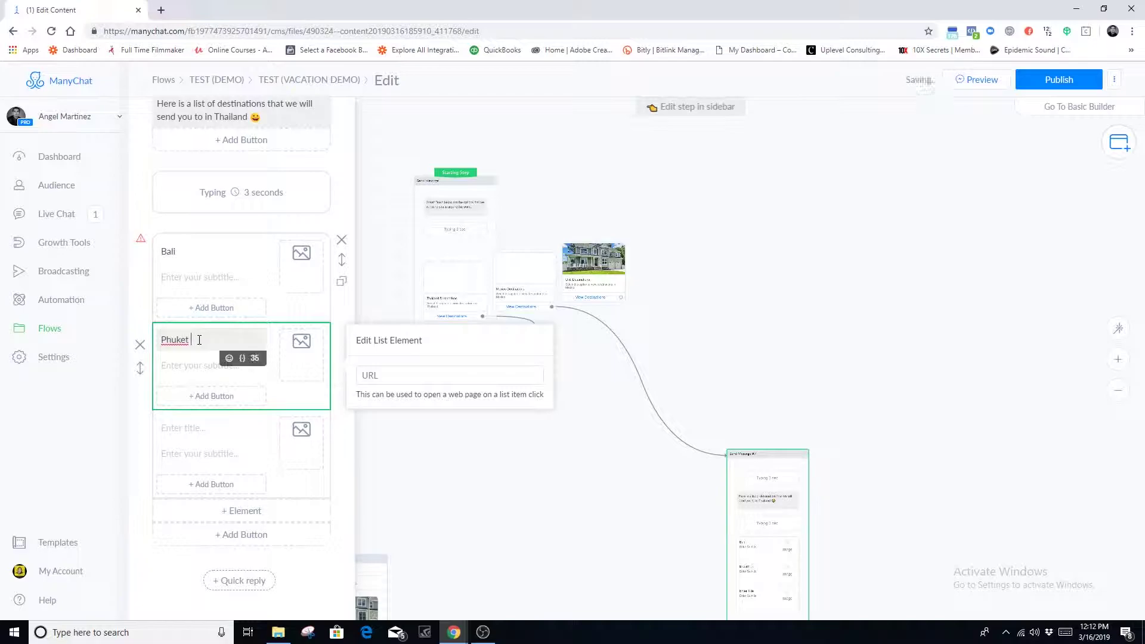
pyautogui.click(189, 434)
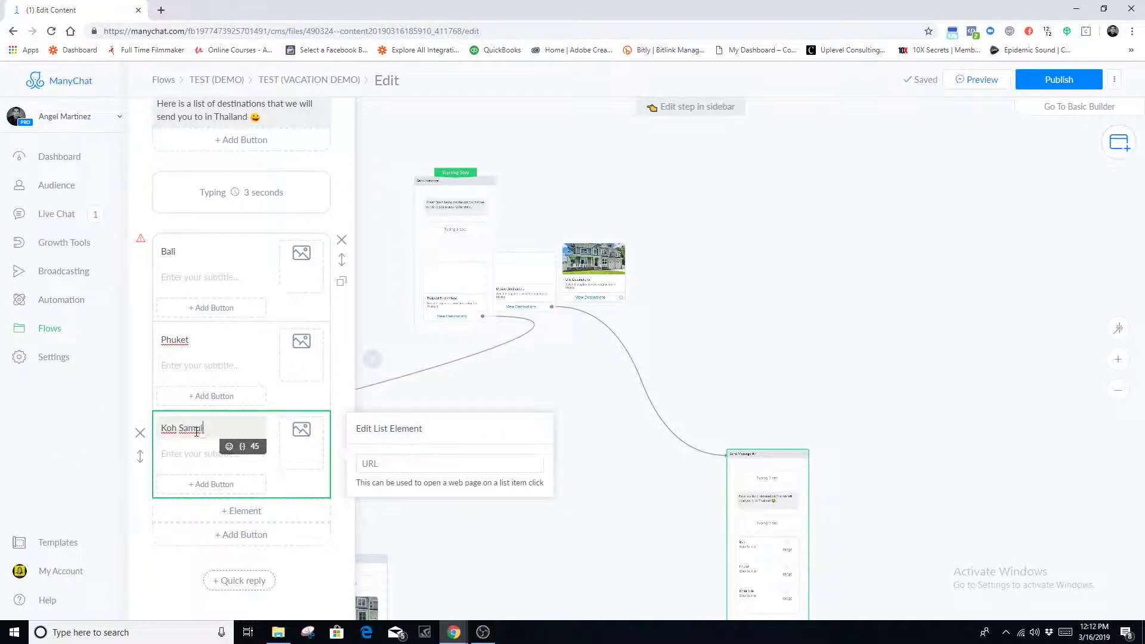
# Copy the subtitle "Click the button for more details about your vacation in Cancun" from the Mexico list's Cancun element.
pyautogui.click(200, 277)
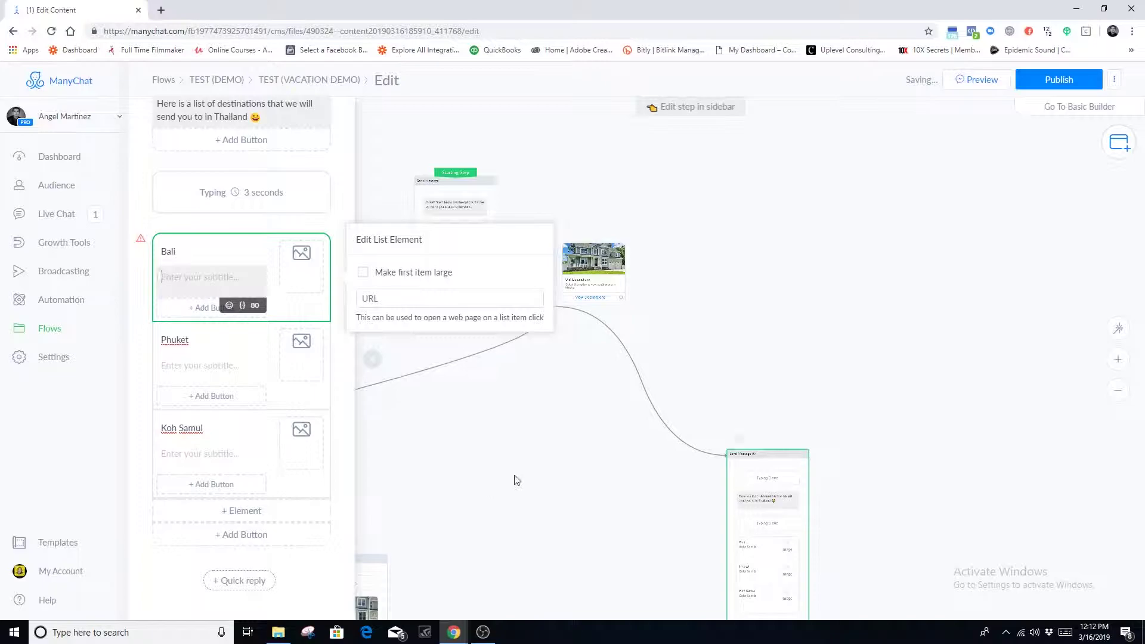
pyautogui.moveTo(517, 481); pyautogui.dragTo(834, 309)
pyautogui.moveTo(475, 414); pyautogui.dragTo(568, 356)
pyautogui.click(421, 379)
pyautogui.moveTo(237, 302); pyautogui.dragTo(143, 267)
pyautogui.hotkey('ctrl', 'c')
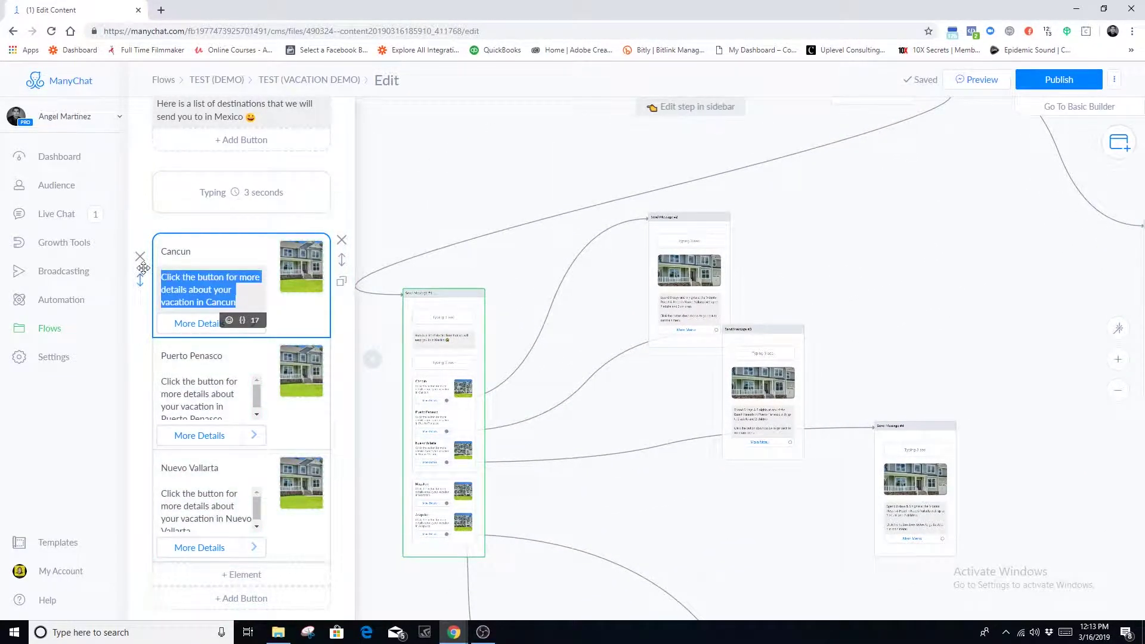
# Reuse the copied subtitle for Bali, Phuket and Koh Samui, ending each with its own destination, and start adding the Koh Samui image.
pyautogui.moveTo(961, 205); pyautogui.dragTo(555, 334)
pyautogui.click(757, 427)
pyautogui.click(241, 286)
pyautogui.hotkey('ctrl', 'v')
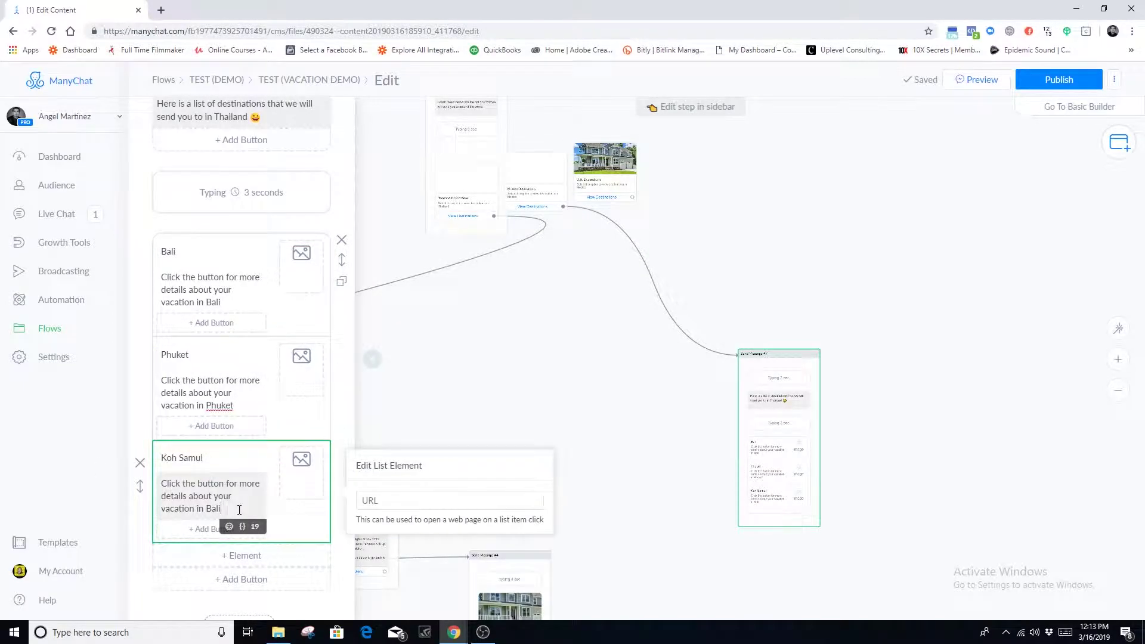
pyautogui.click(302, 460)
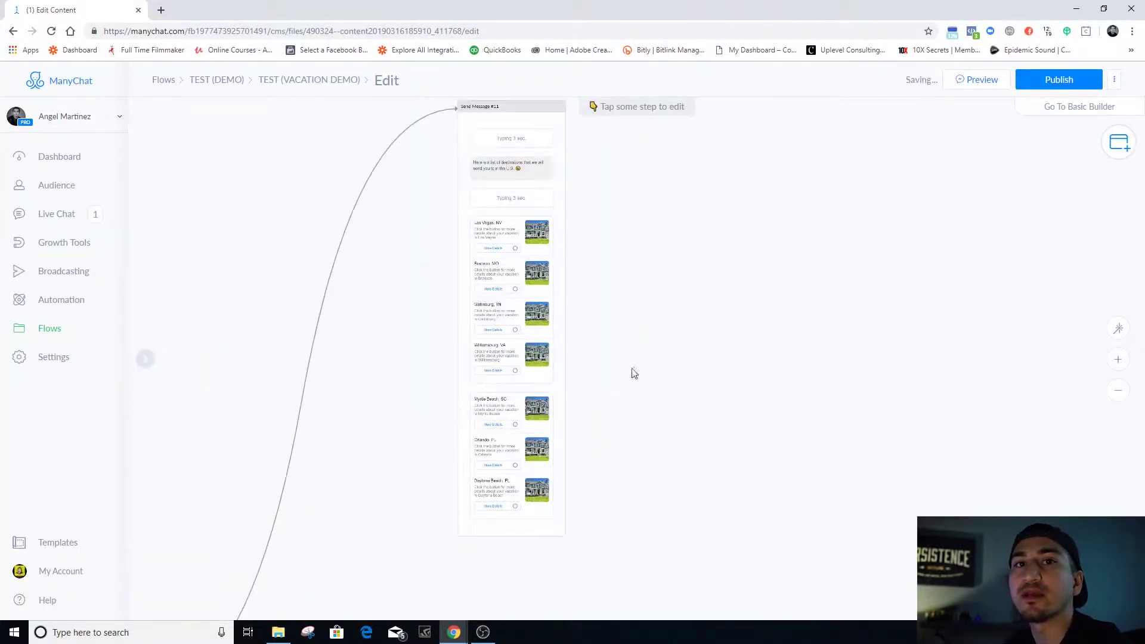
# Link the Las Vegas element's details button to a new step and space out the U.S. details messages on the canvas.
pyautogui.moveTo(515, 248); pyautogui.dragTo(793, 172)
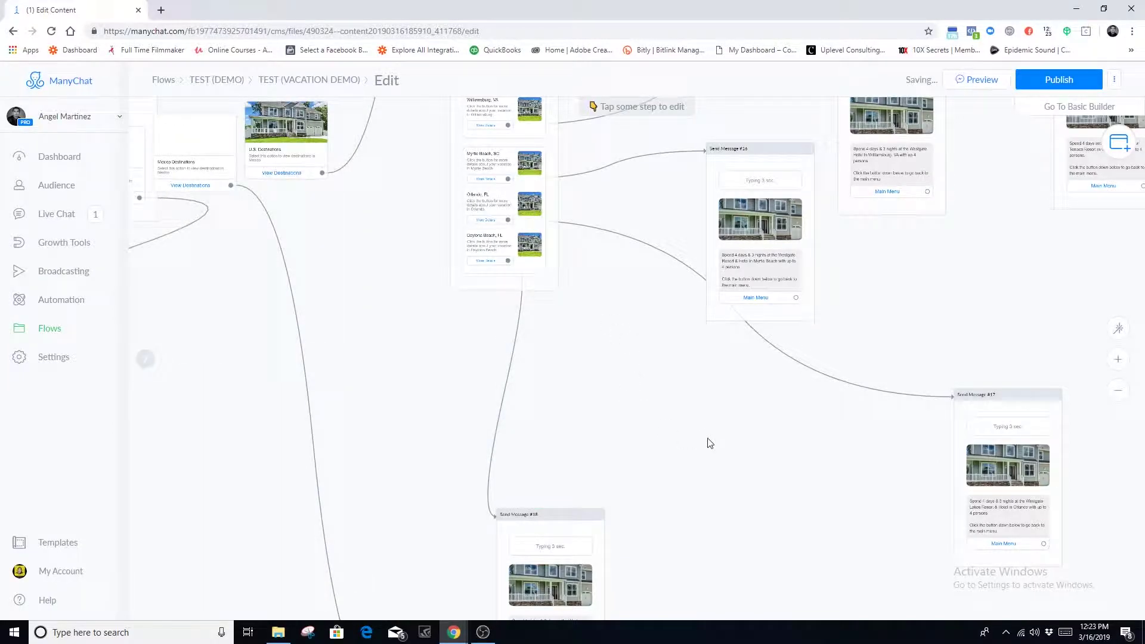
pyautogui.scroll(-5, 709, 443)
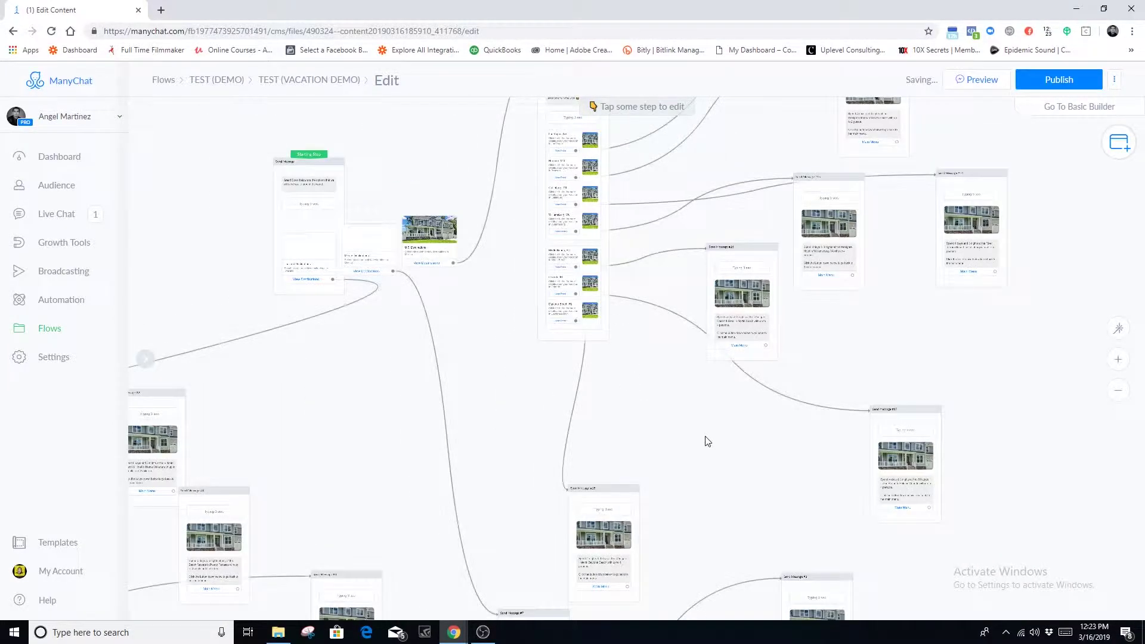
pyautogui.moveTo(710, 442); pyautogui.dragTo(584, 348)
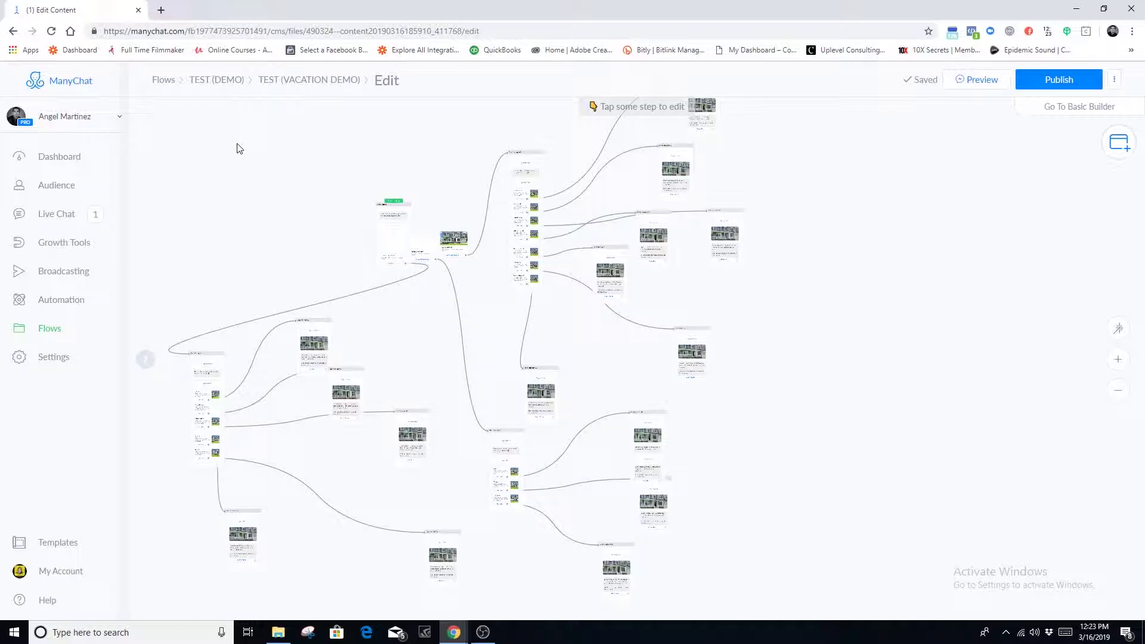
pyautogui.moveTo(663, 235); pyautogui.dragTo(689, 276)
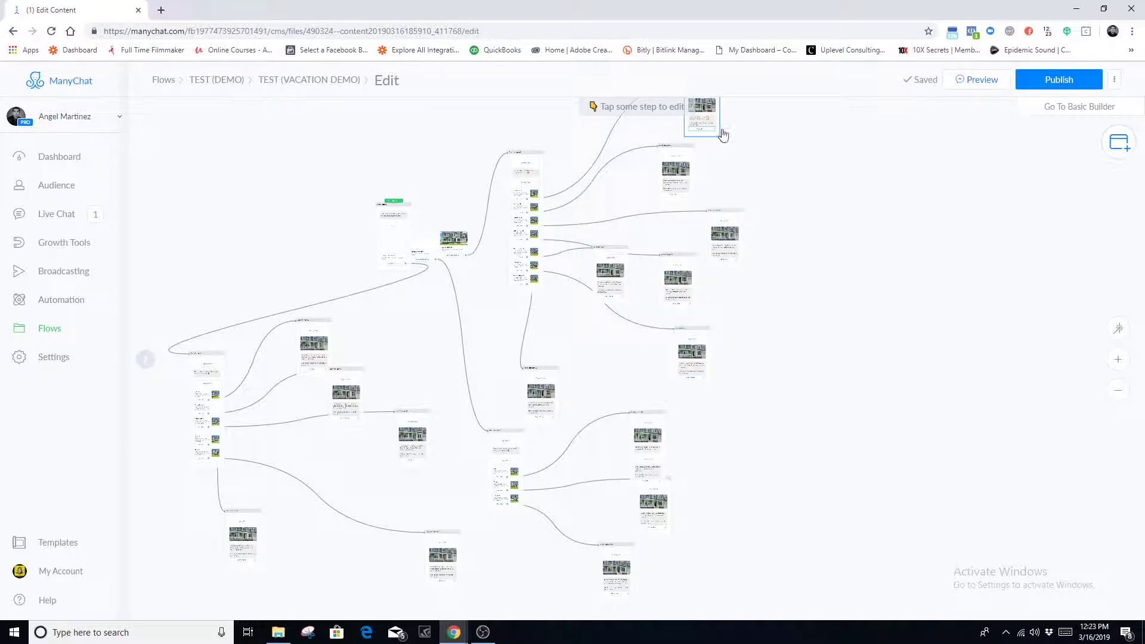
pyautogui.moveTo(715, 133); pyautogui.dragTo(716, 135)
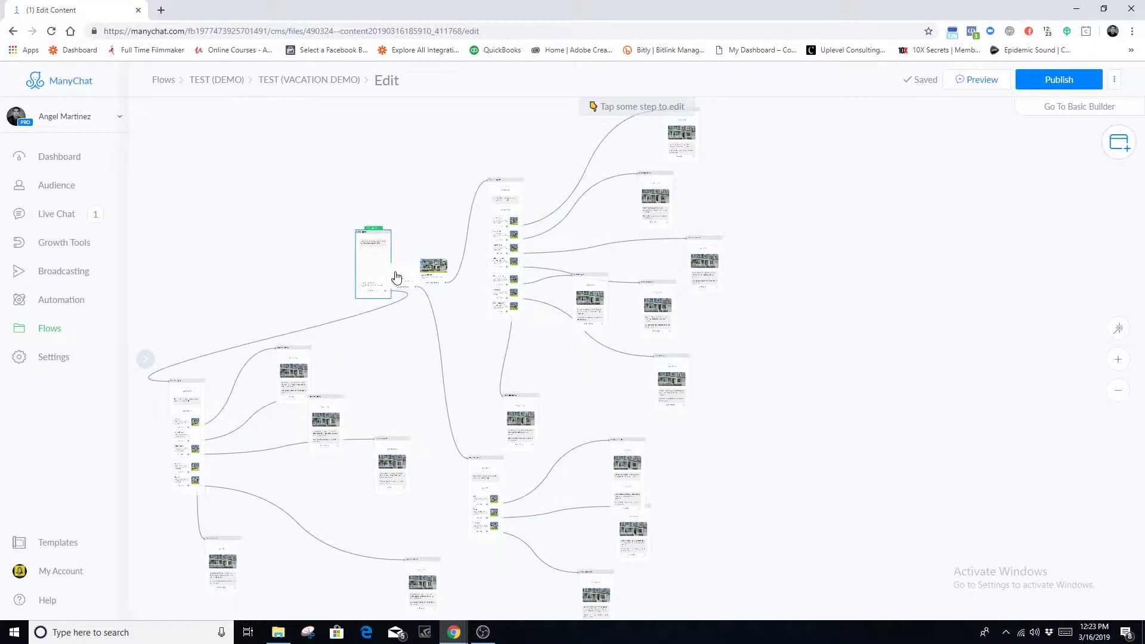
# Review the starting step's introductory text and destination cards.
pyautogui.click(395, 277)
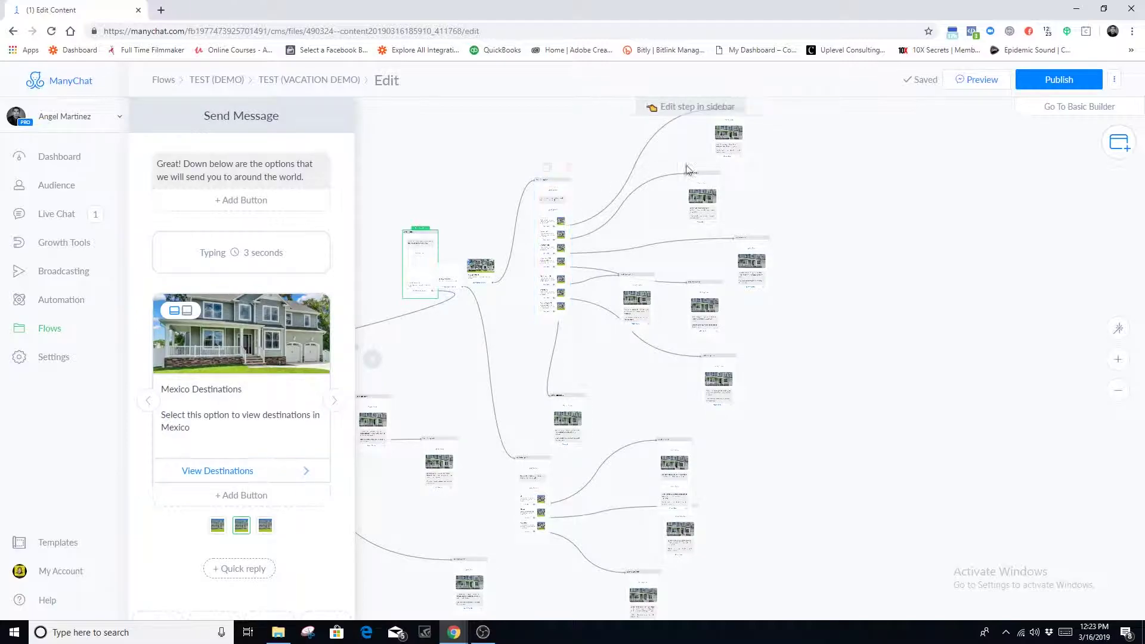
pyautogui.click(896, 166)
pyautogui.click(793, 369)
pyautogui.click(412, 254)
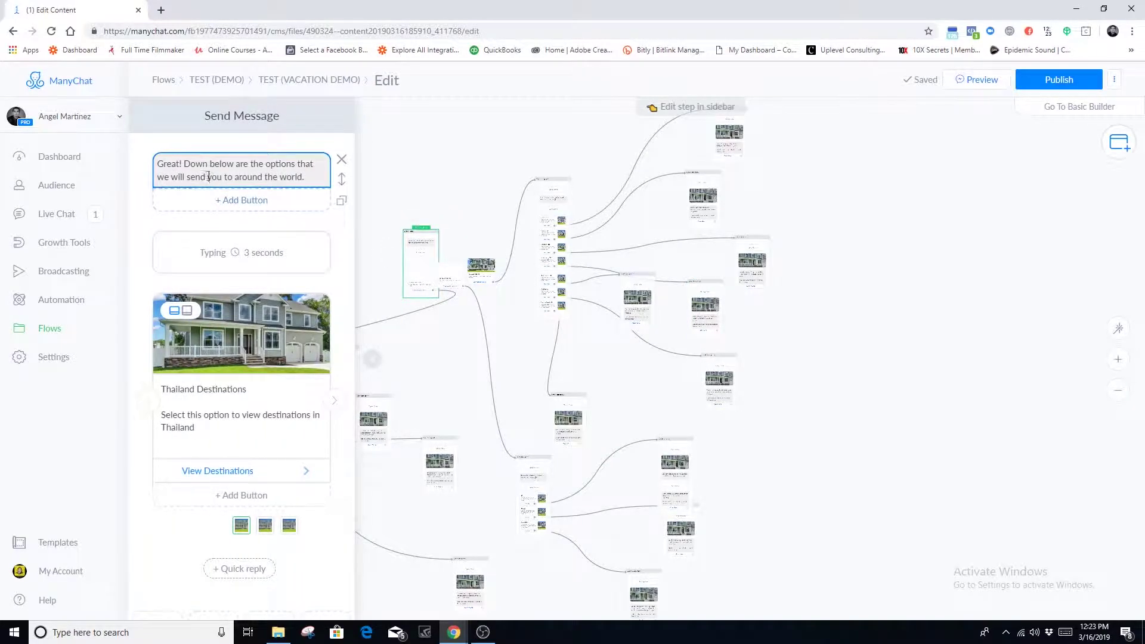
pyautogui.moveTo(160, 162); pyautogui.dragTo(327, 174)
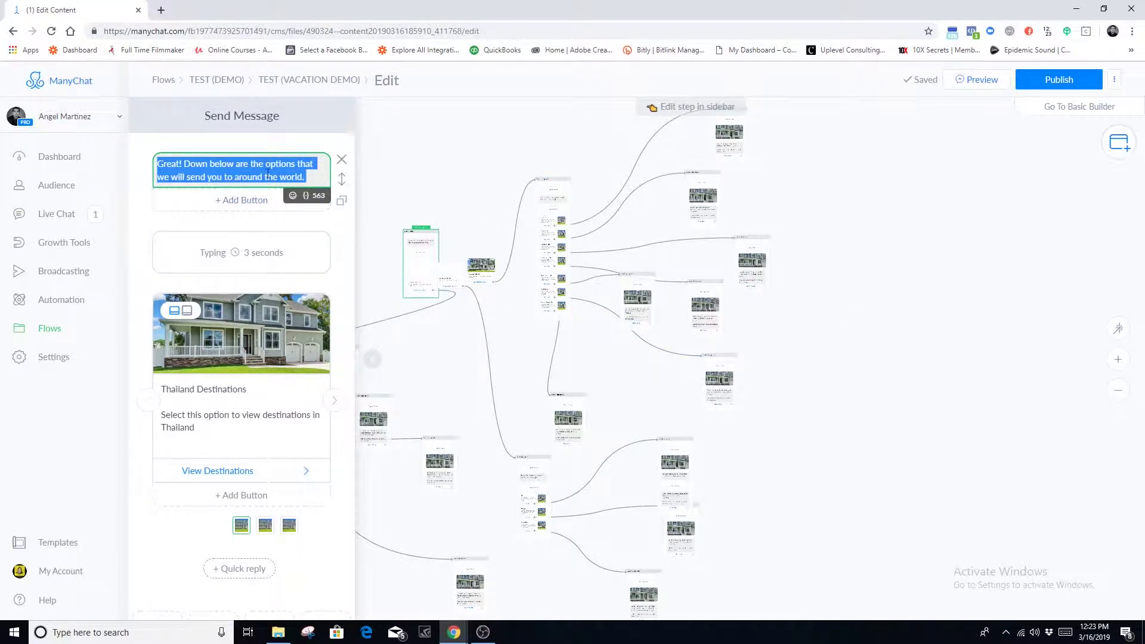
pyautogui.click(866, 295)
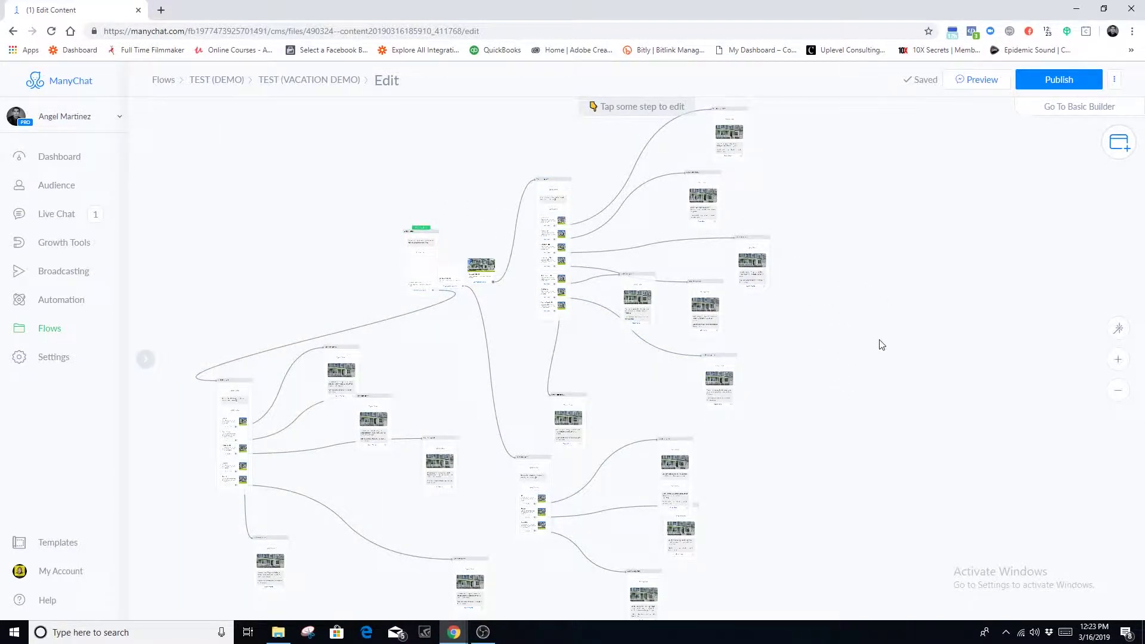
# Connect the Main Menu button of the topmost U.S. details message to a new Send Message step.
pyautogui.click(1041, 88)
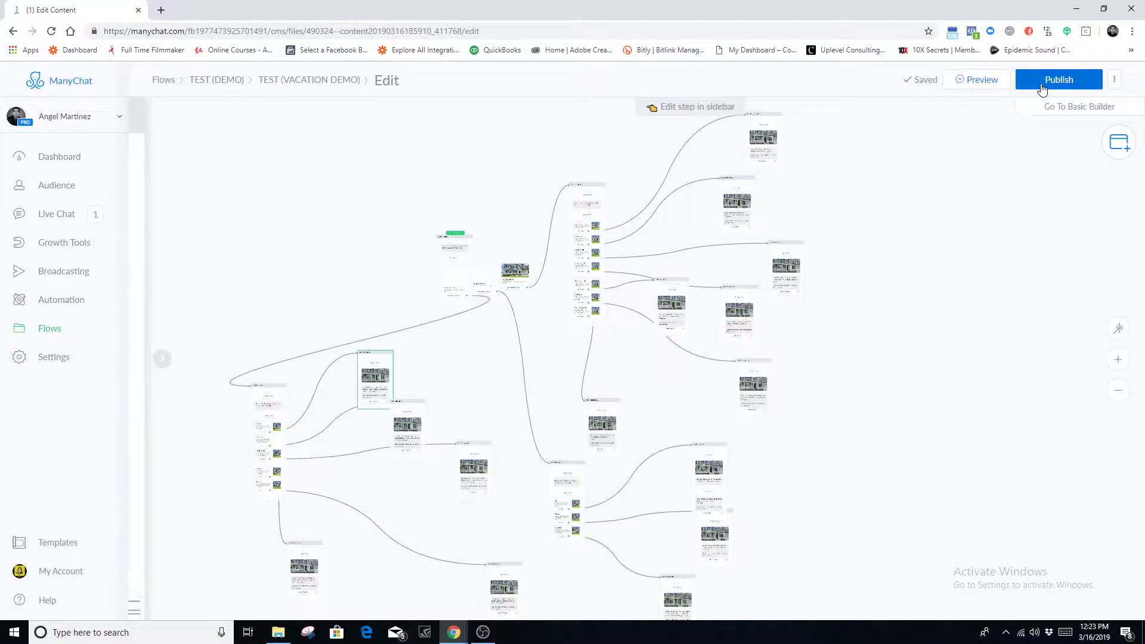
pyautogui.moveTo(900, 259); pyautogui.dragTo(706, 85)
pyautogui.moveTo(764, 317); pyautogui.dragTo(772, 411)
pyautogui.moveTo(1064, 214); pyautogui.dragTo(720, 265)
pyautogui.scroll(-5, 775, 268)
pyautogui.scroll(4, 690, 307)
pyautogui.moveTo(569, 201); pyautogui.dragTo(786, 312)
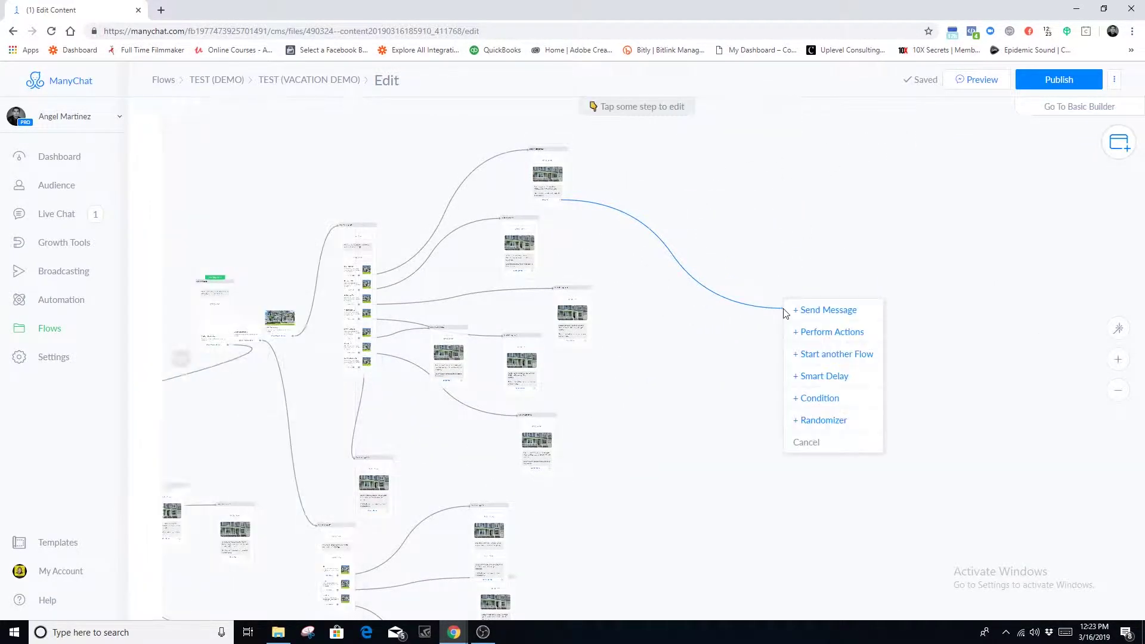
pyautogui.click(828, 310)
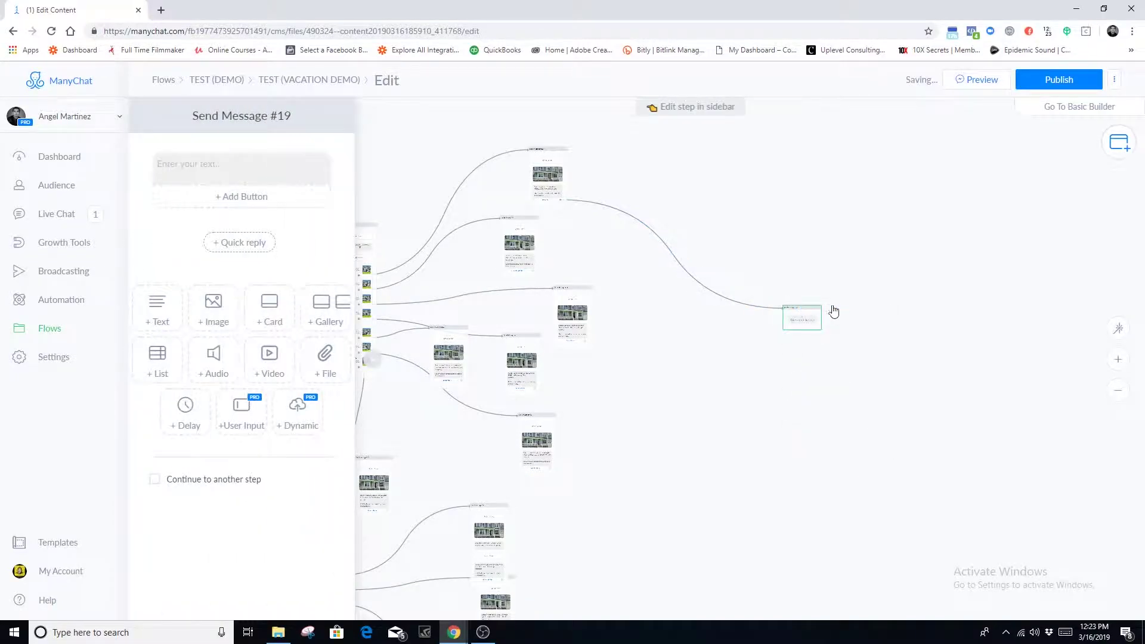
pyautogui.click(728, 372)
# Connect the Main Menu buttons of all remaining U.S., Mexico and Thailand details messages to that same new message step.
pyautogui.moveTo(533, 270); pyautogui.dragTo(811, 322)
pyautogui.moveTo(585, 341); pyautogui.dragTo(808, 326)
pyautogui.moveTo(314, 383); pyautogui.dragTo(481, 224)
pyautogui.moveTo(627, 222); pyautogui.dragTo(965, 160)
pyautogui.moveTo(700, 229); pyautogui.dragTo(967, 158)
pyautogui.moveTo(714, 309); pyautogui.dragTo(974, 158)
pyautogui.moveTo(552, 351); pyautogui.dragTo(967, 159)
pyautogui.moveTo(666, 420); pyautogui.dragTo(967, 158)
pyautogui.moveTo(674, 470); pyautogui.dragTo(967, 159)
pyautogui.moveTo(633, 543); pyautogui.dragTo(967, 159)
pyautogui.moveTo(446, 528); pyautogui.dragTo(967, 158)
pyautogui.moveTo(307, 300); pyautogui.dragTo(967, 158)
pyautogui.moveTo(344, 379); pyautogui.dragTo(967, 158)
pyautogui.moveTo(413, 397); pyautogui.dragTo(967, 159)
pyautogui.click(223, 504)
pyautogui.click(482, 534)
pyautogui.moveTo(434, 506); pyautogui.dragTo(1008, 276)
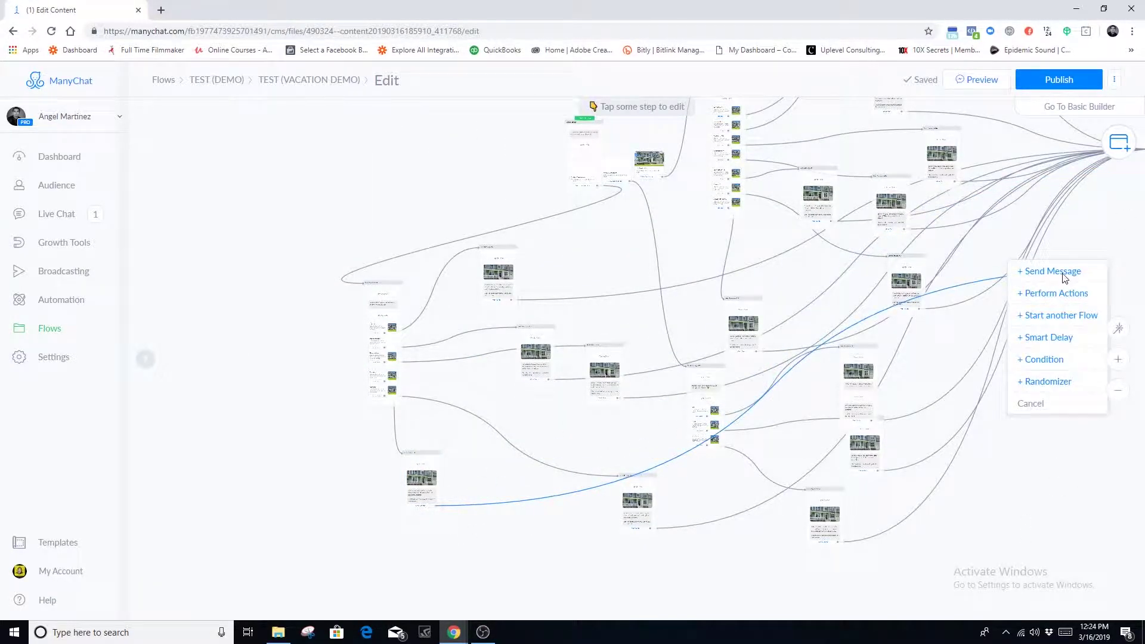
pyautogui.click(1053, 271)
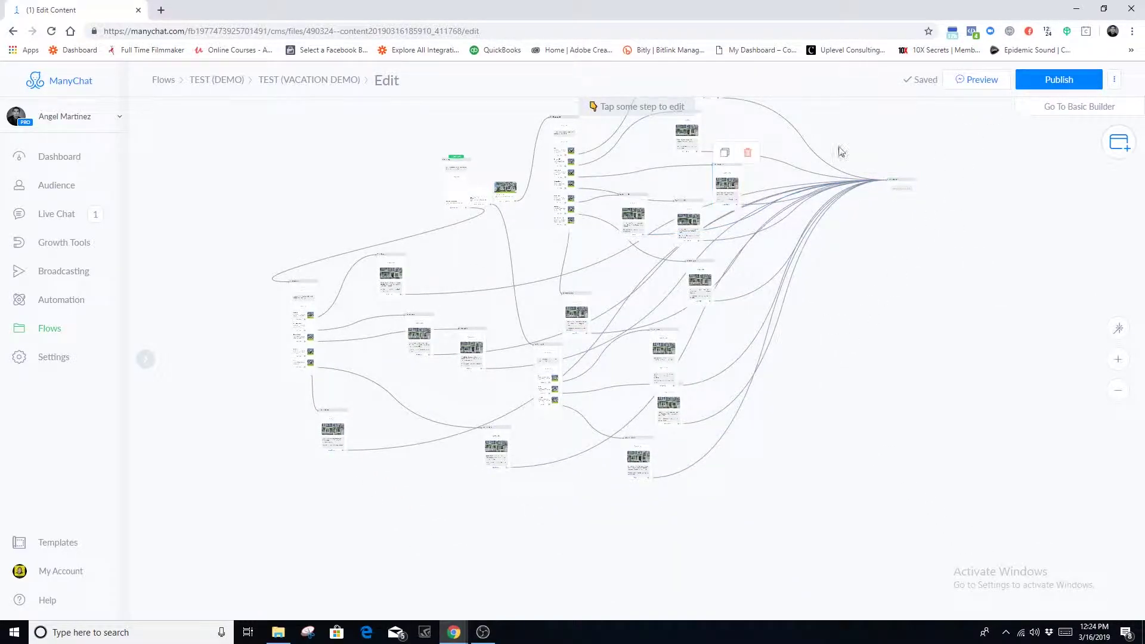
# Enter the placeholder text "asdf" in the shared Main Menu message step and publish the flow.
pyautogui.scroll(1, 1022, 278)
pyautogui.moveTo(1002, 213); pyautogui.dragTo(986, 269)
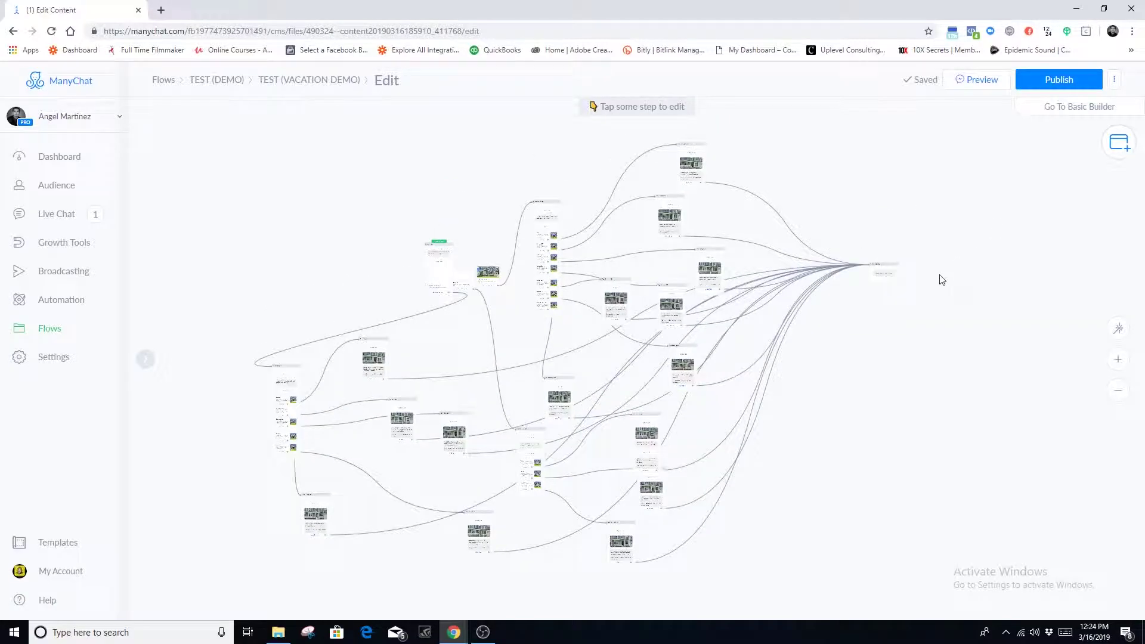
pyautogui.click(1056, 84)
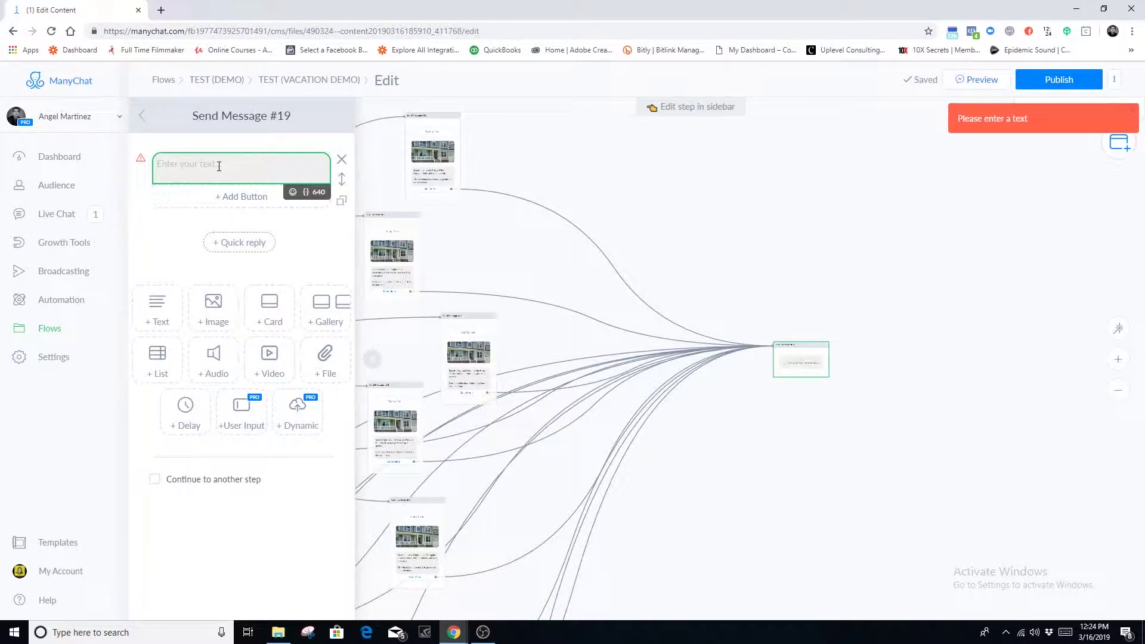
pyautogui.click(1057, 79)
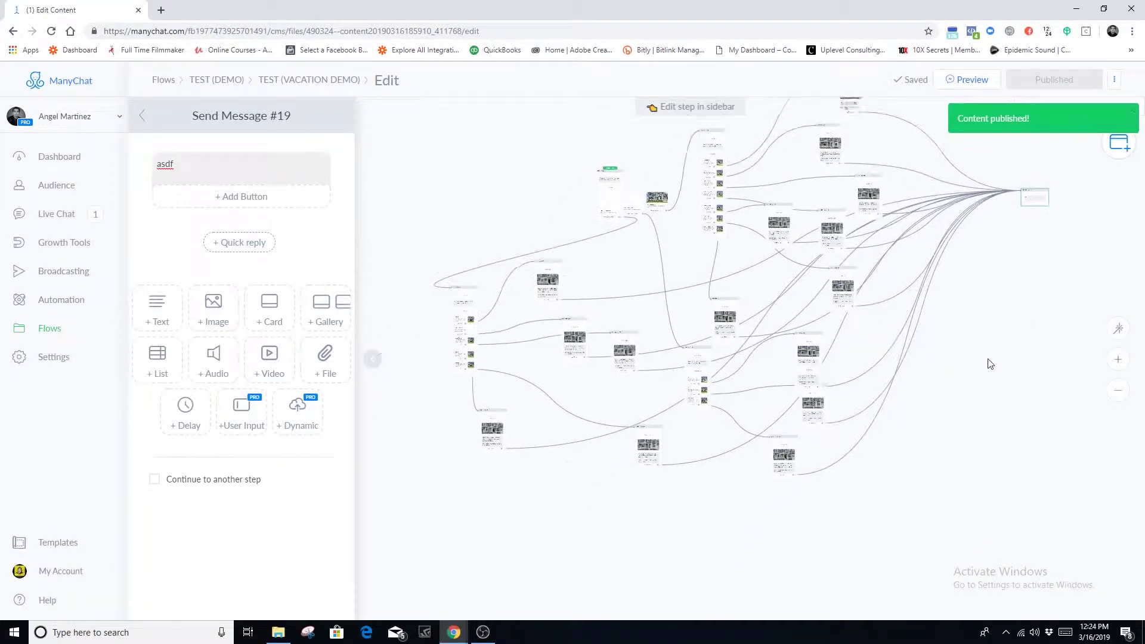
# Open the published TEST (VACATION DEMO) flow from the TEST (DEMO) folder and look over its layout.
pyautogui.click(46, 331)
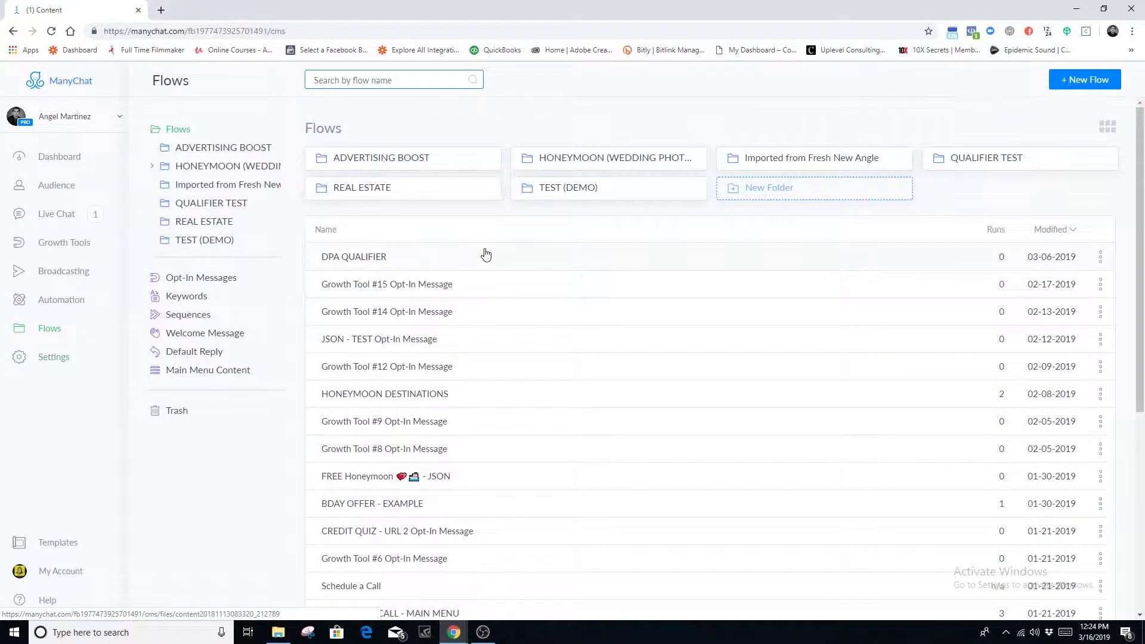
pyautogui.click(626, 192)
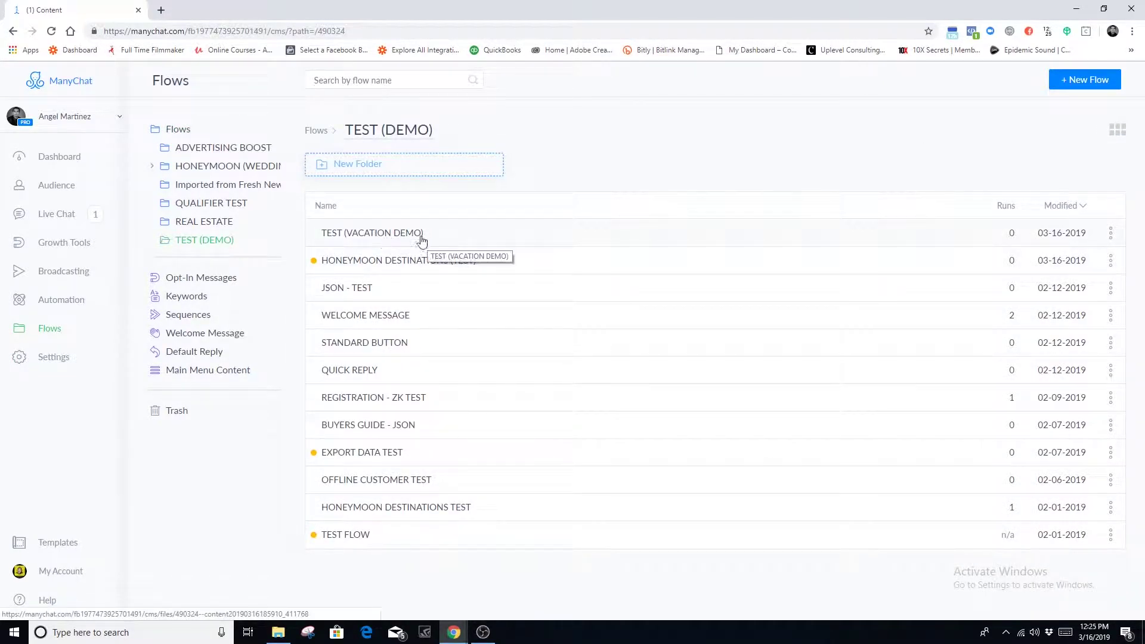
pyautogui.click(382, 243)
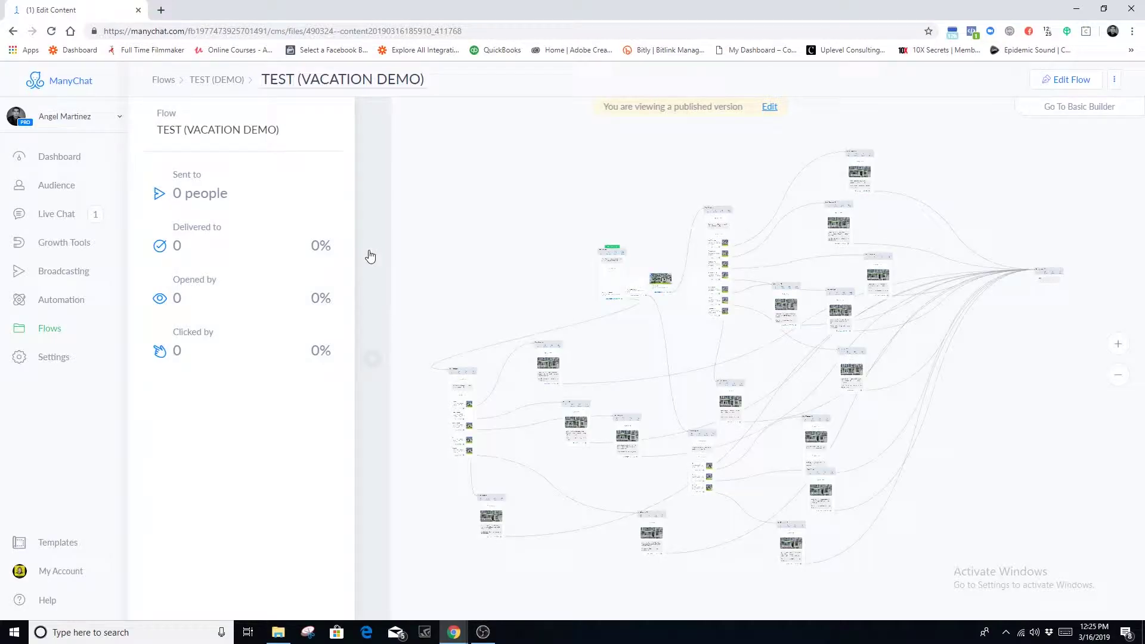
pyautogui.scroll(2, 925, 360)
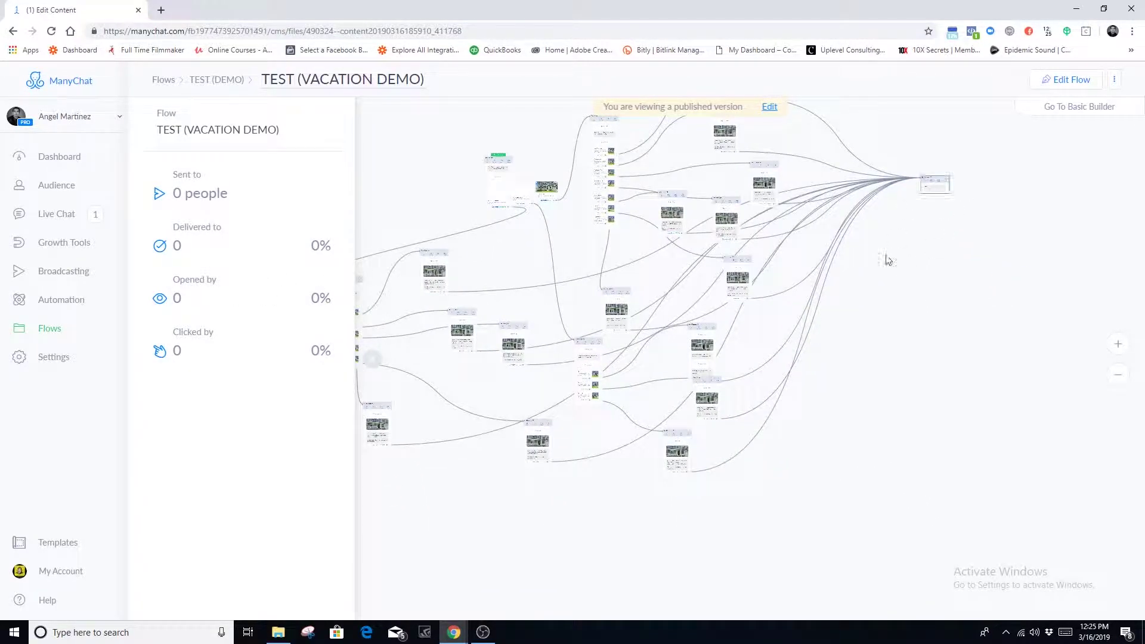
pyautogui.scroll(-2, 699, 362)
# Duplicate the TEST (VACATION DEMO) flow in the TEST (DEMO) folder.
pyautogui.click(72, 333)
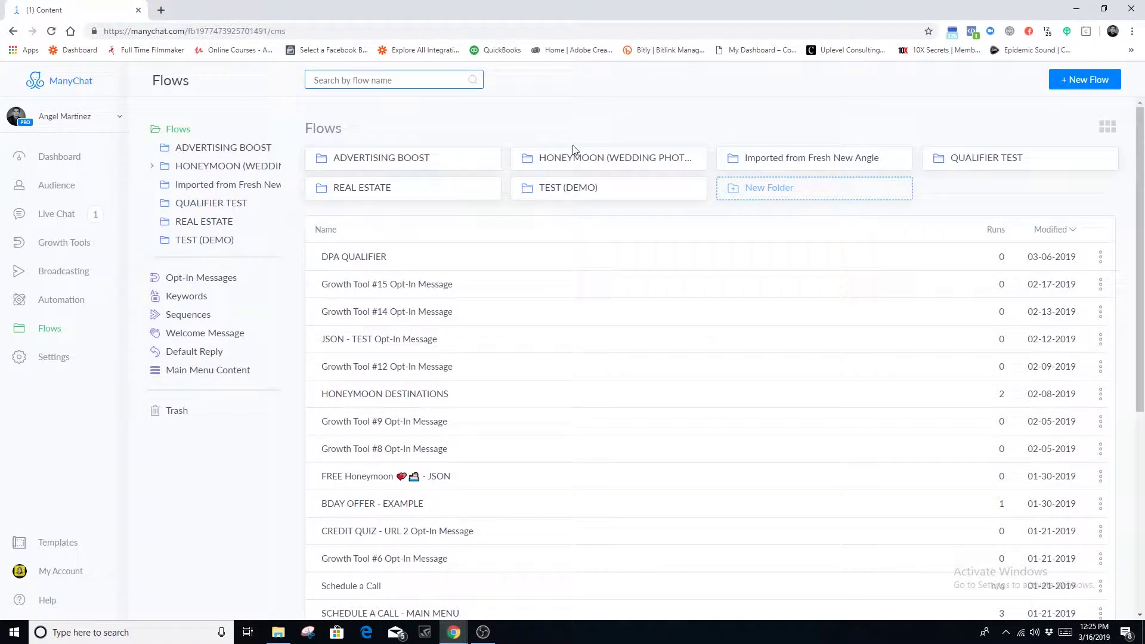
pyautogui.click(570, 150)
pyautogui.click(46, 334)
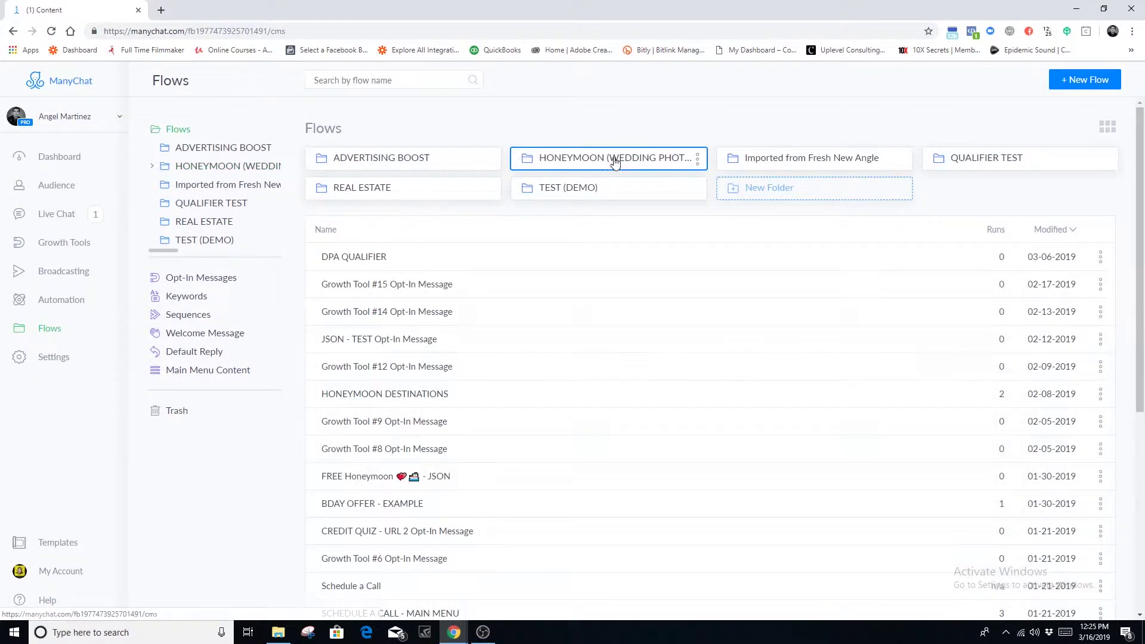
pyautogui.click(577, 184)
pyautogui.click(1110, 232)
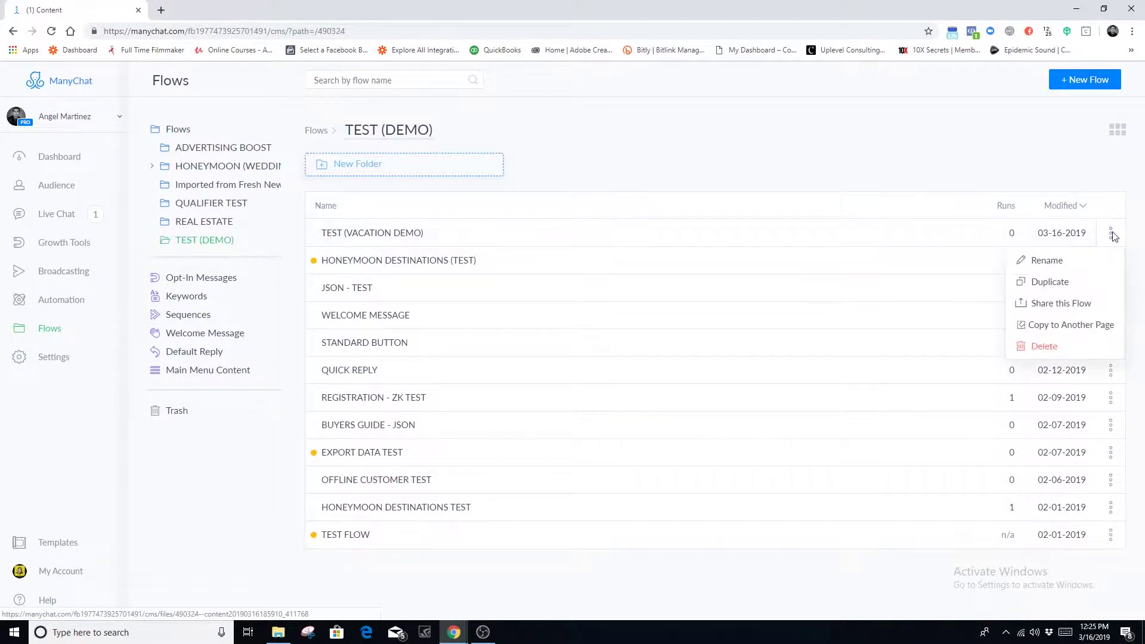
pyautogui.click(1048, 285)
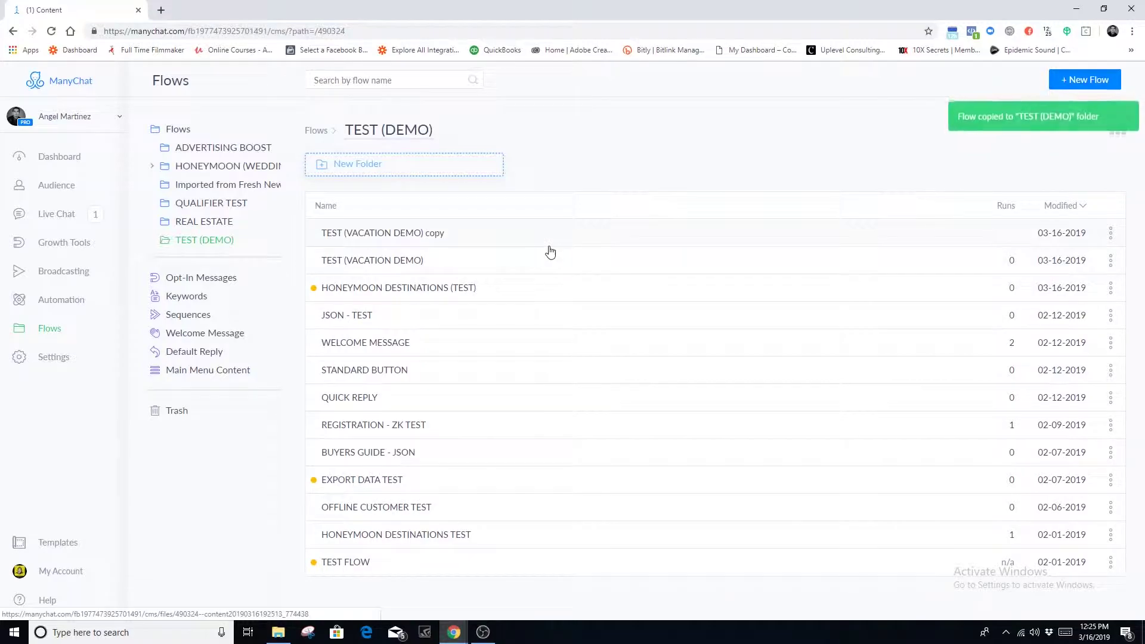
# Rename the duplicated flow to TEST (VACATION DEMO) MAIN MENU and open it.
pyautogui.click(1110, 234)
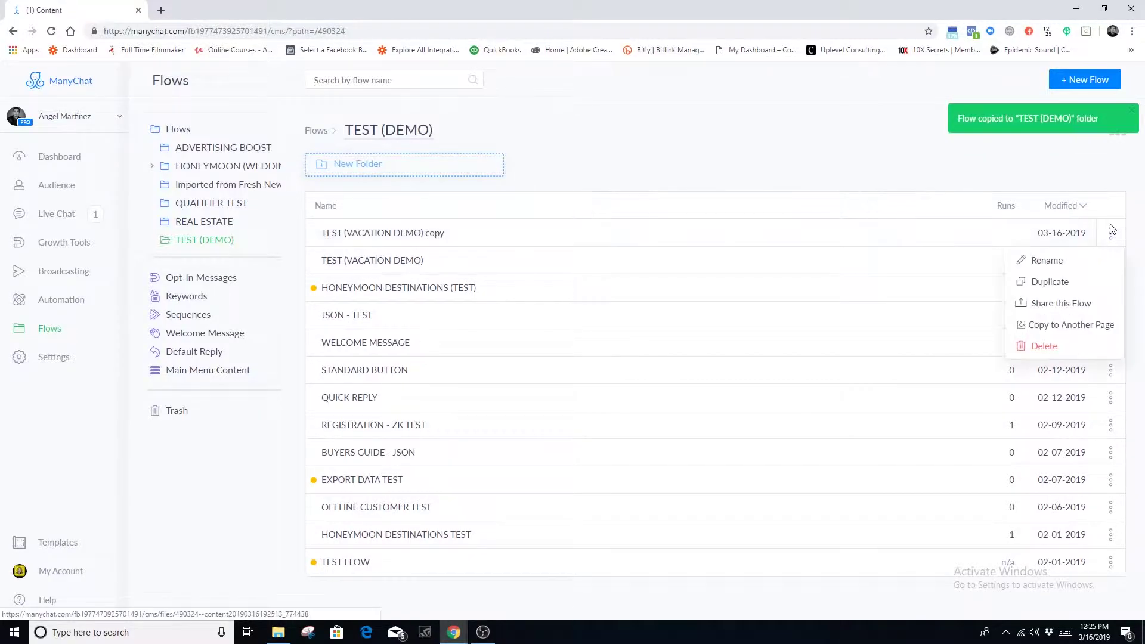
pyautogui.click(1060, 259)
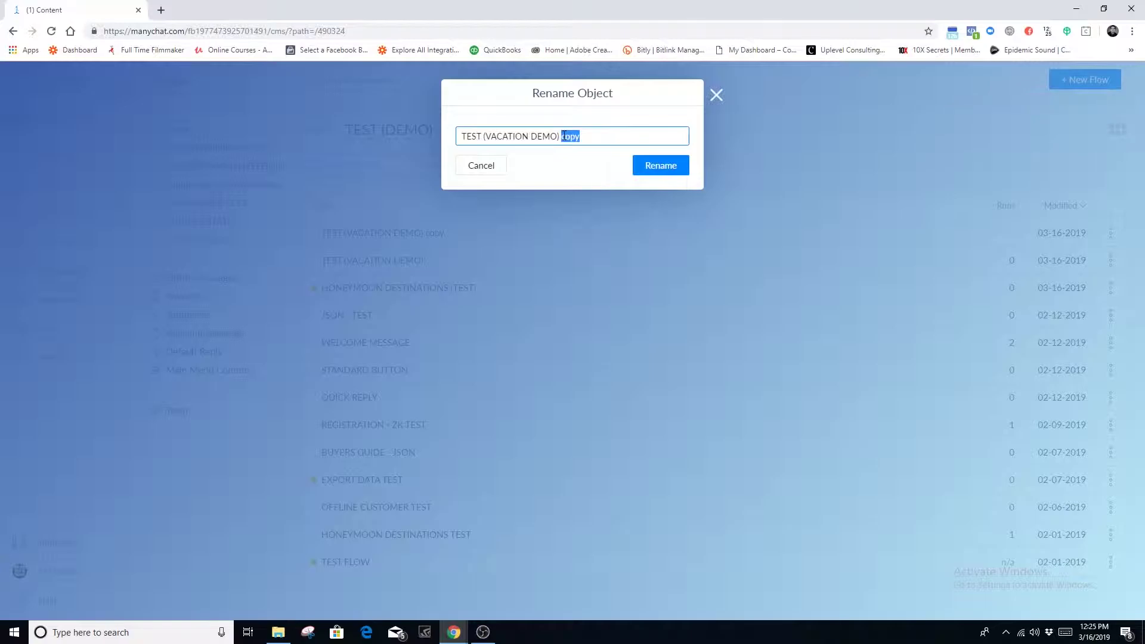
pyautogui.press('Return')
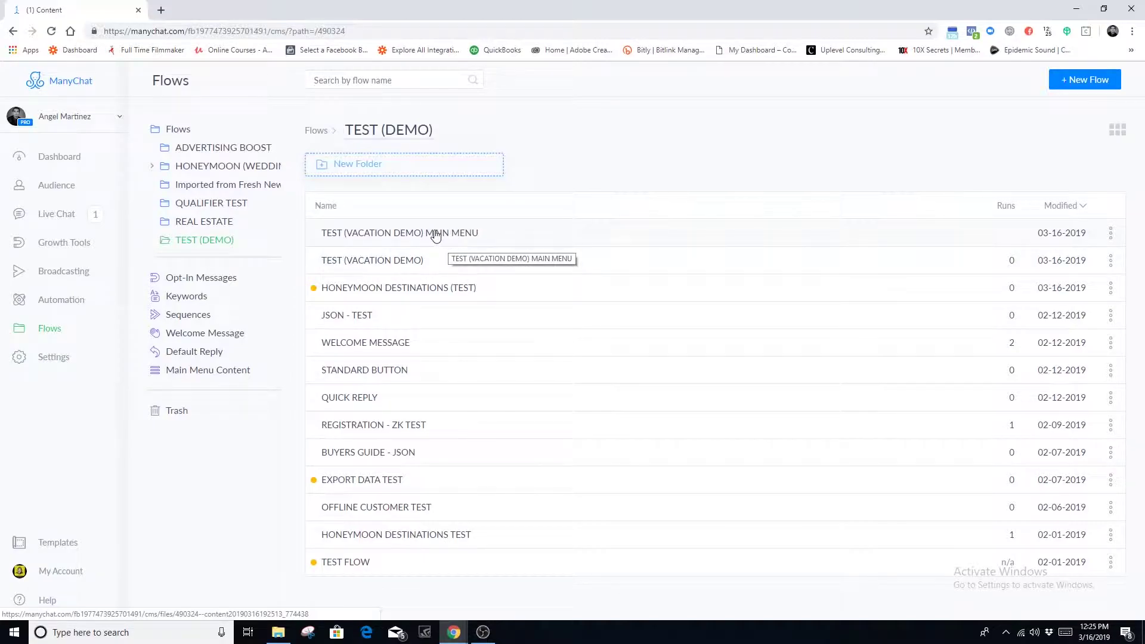
pyautogui.click(436, 236)
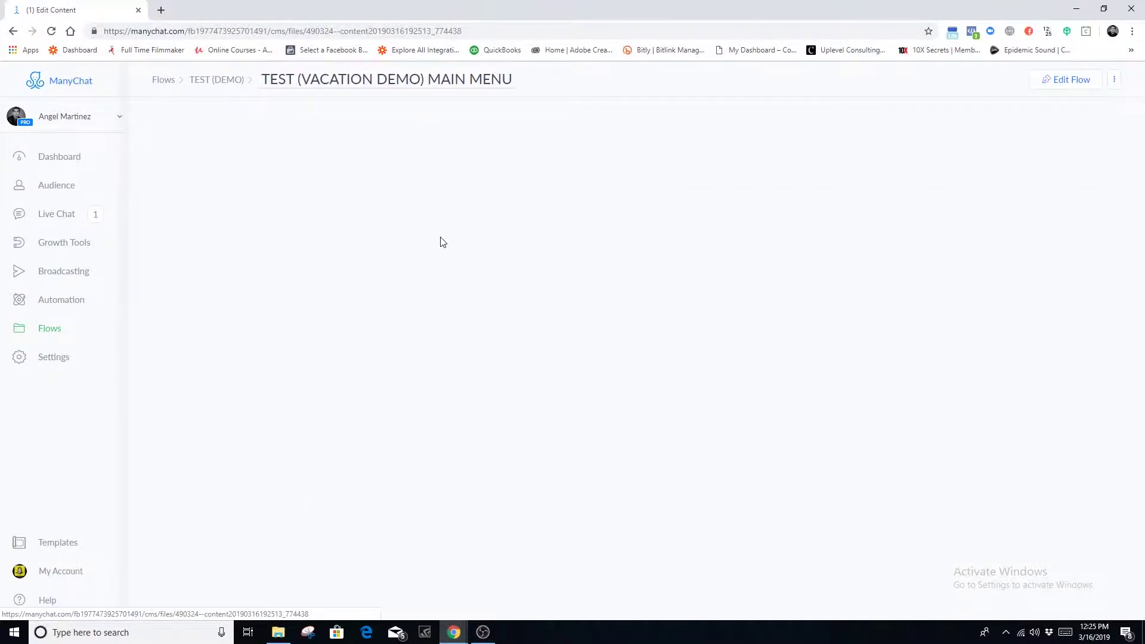
# Delete the two blocks above the destination gallery in the MAIN MENU flow's starting message and publish the flow.
pyautogui.click(1066, 83)
pyautogui.click(501, 271)
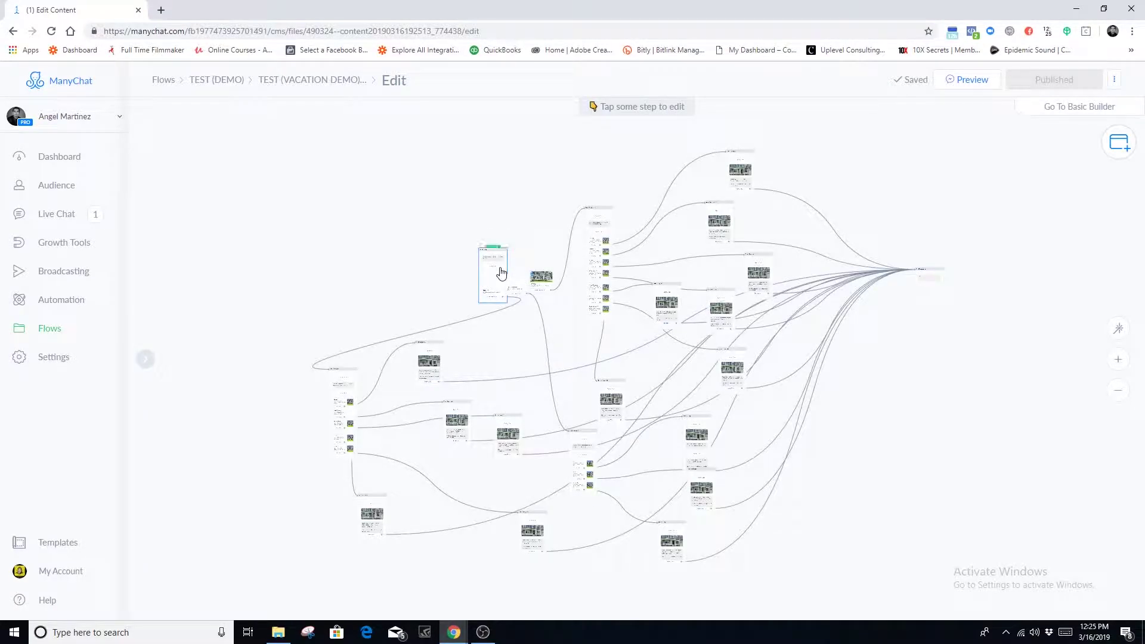
pyautogui.click(285, 251)
pyautogui.click(336, 159)
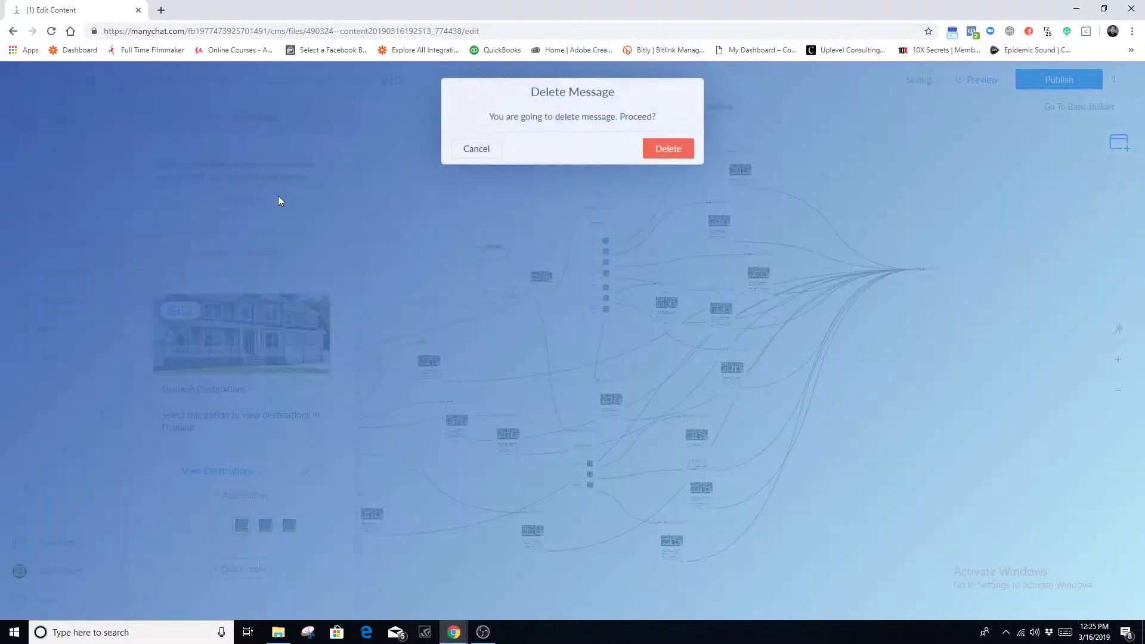
pyautogui.click(668, 149)
pyautogui.click(338, 157)
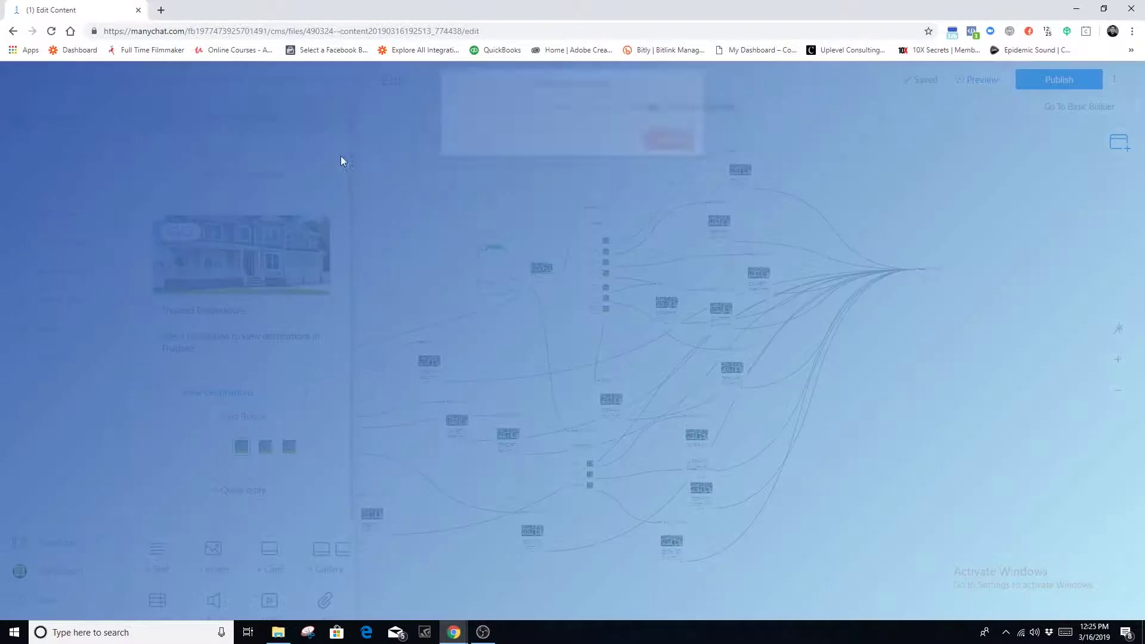
pyautogui.click(671, 149)
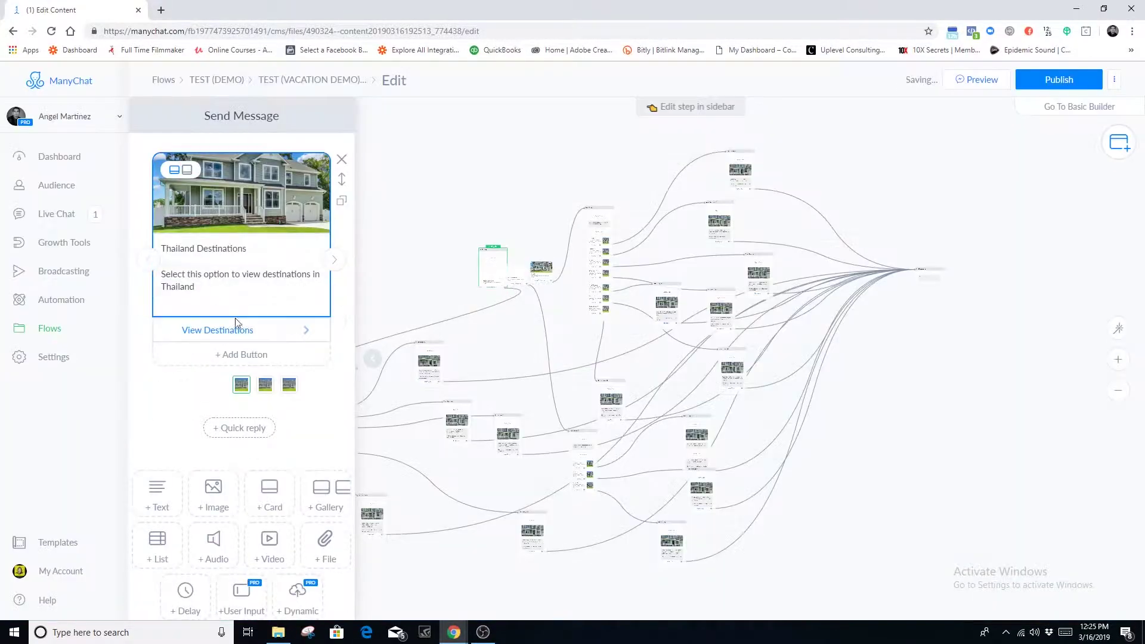
pyautogui.click(1064, 80)
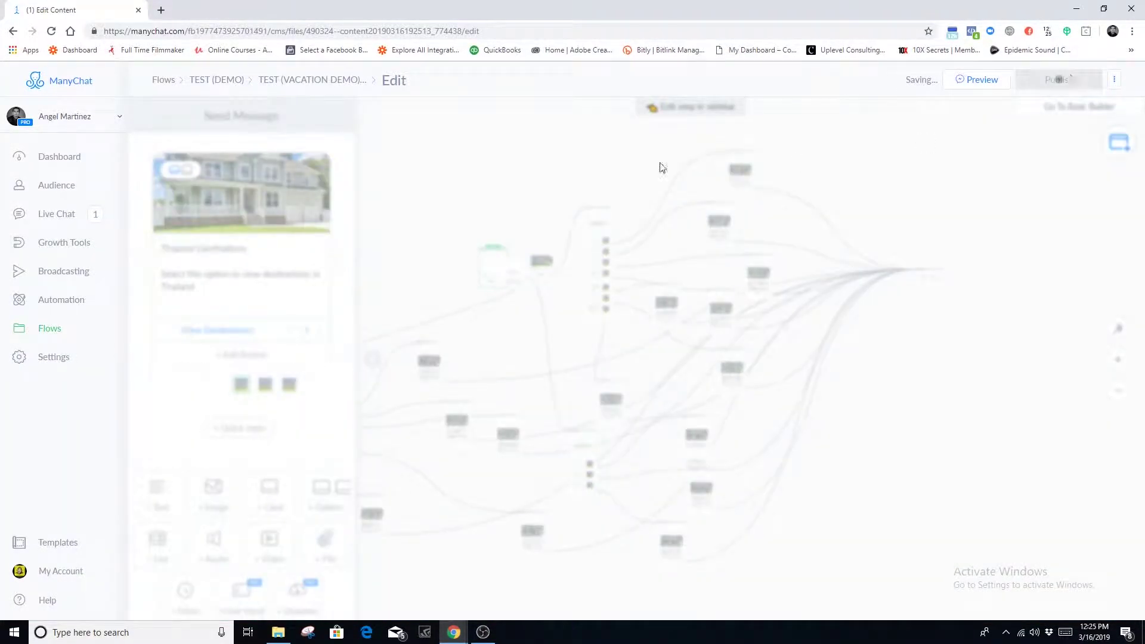
# Open the TEST (VACATION DEMO) flow from the TEST (DEMO) folder for editing.
pyautogui.click(49, 329)
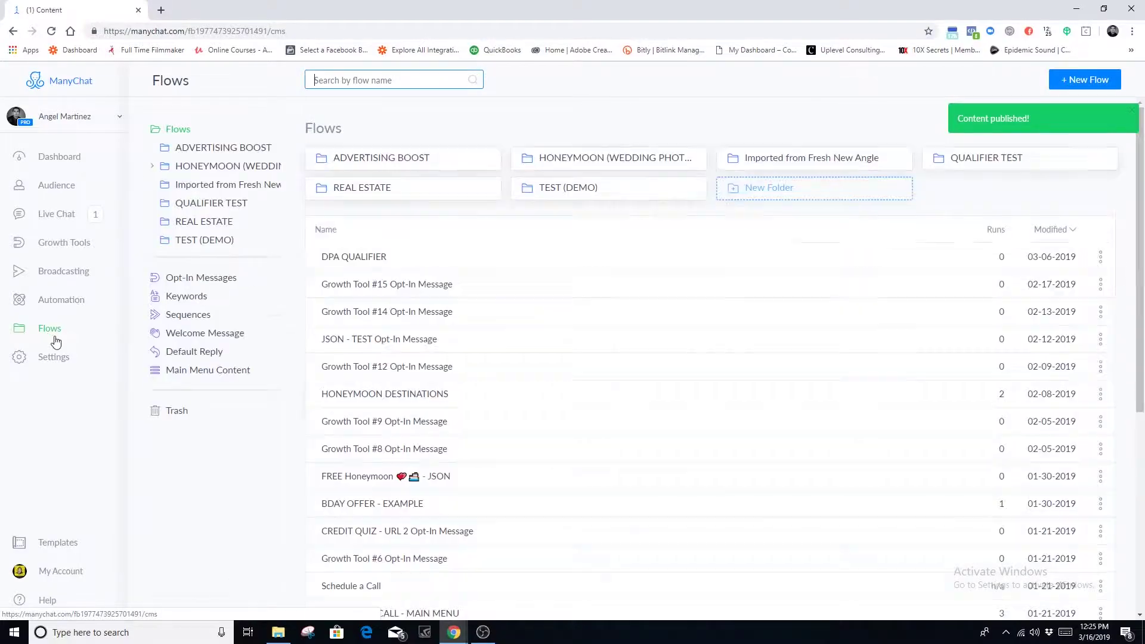
pyautogui.click(620, 184)
pyautogui.click(364, 260)
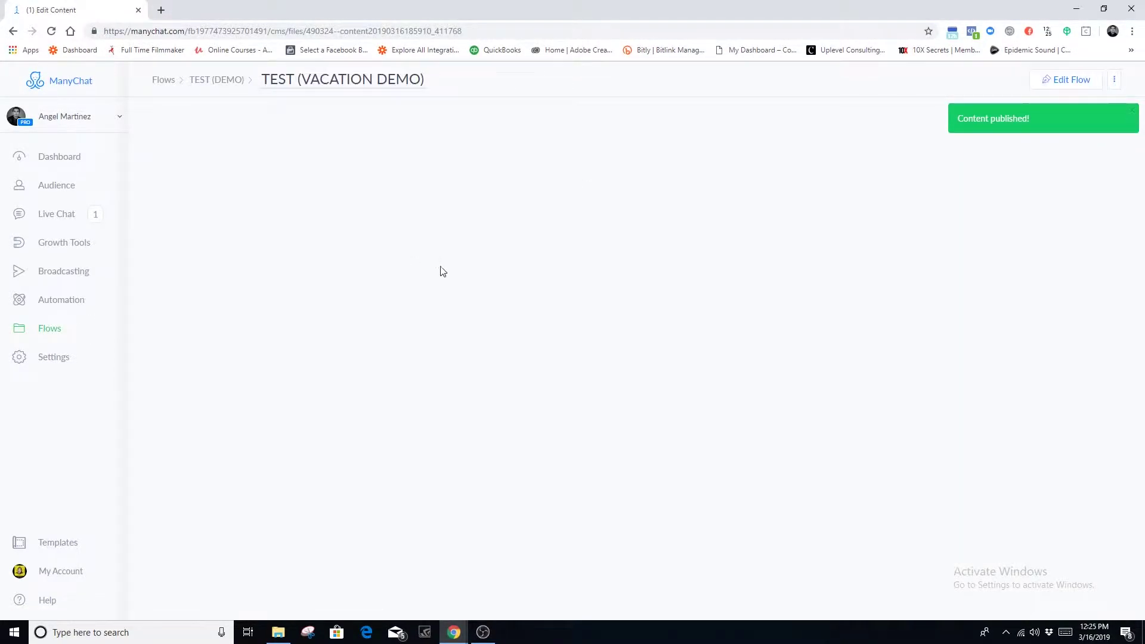
pyautogui.click(1071, 81)
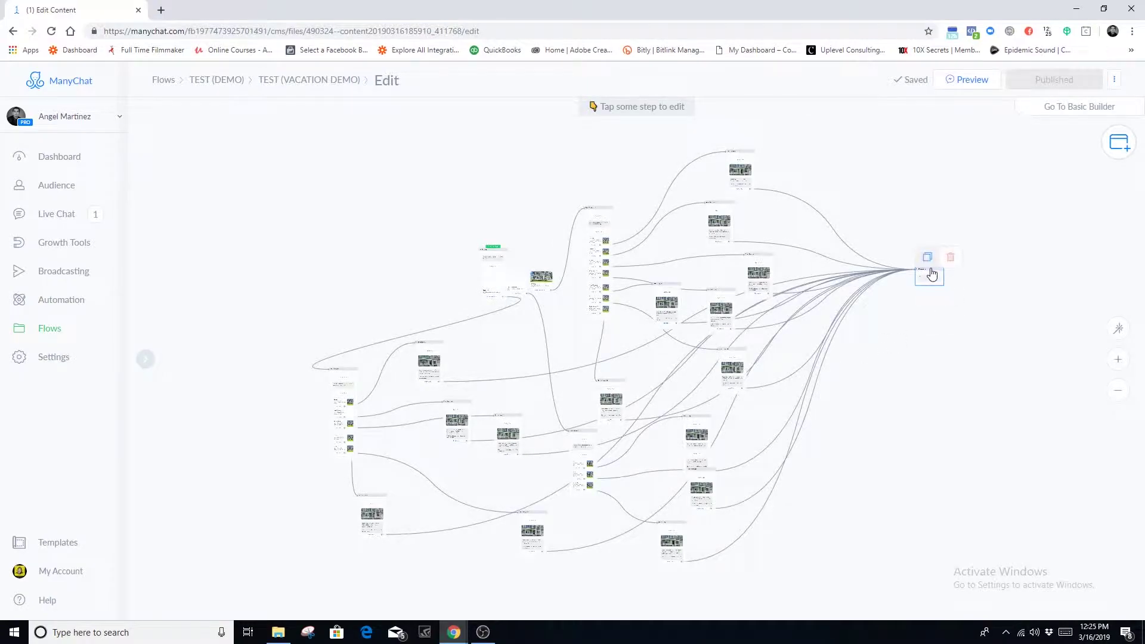
# Delete the shared "asdf" message step that all the Main Menu buttons lead to.
pyautogui.click(928, 273)
pyautogui.click(927, 280)
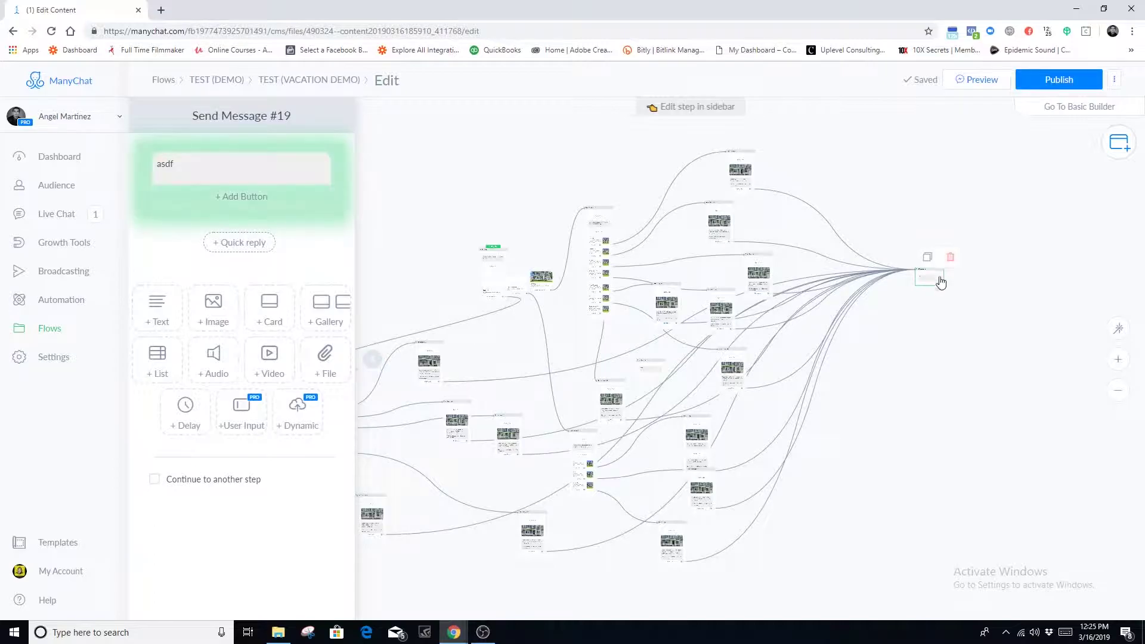
pyautogui.click(948, 258)
pyautogui.click(668, 144)
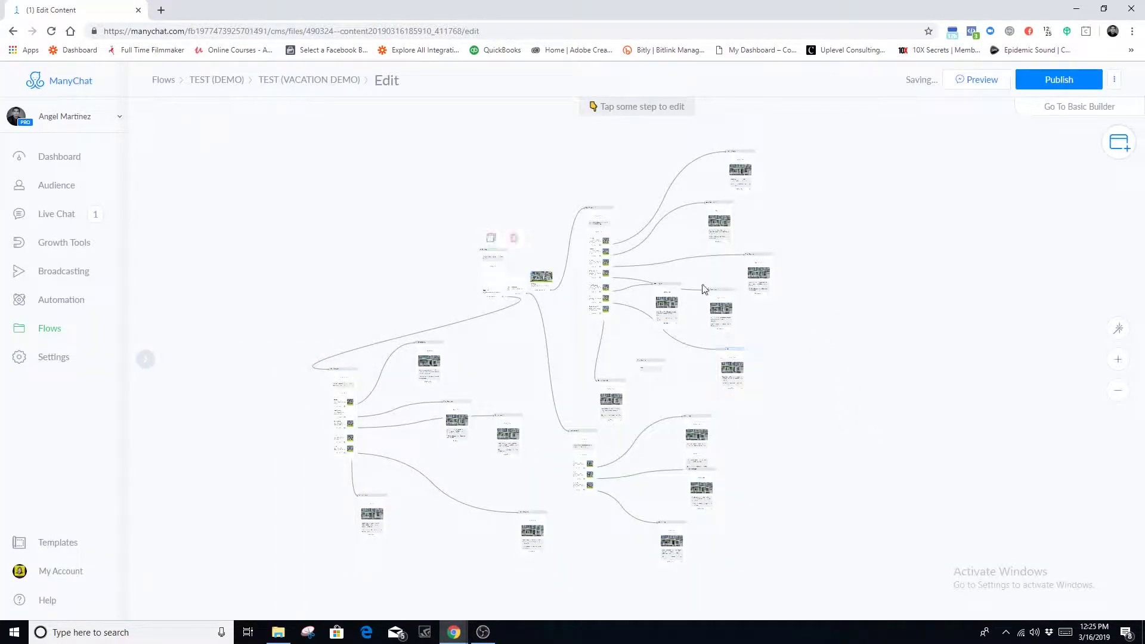
# Connect the uppermost details message's Main Menu button to a new Start another Flow step using TEST (VACATION DEMO) MAIN MENU.
pyautogui.scroll(3, 925, 312)
pyautogui.moveTo(629, 191)
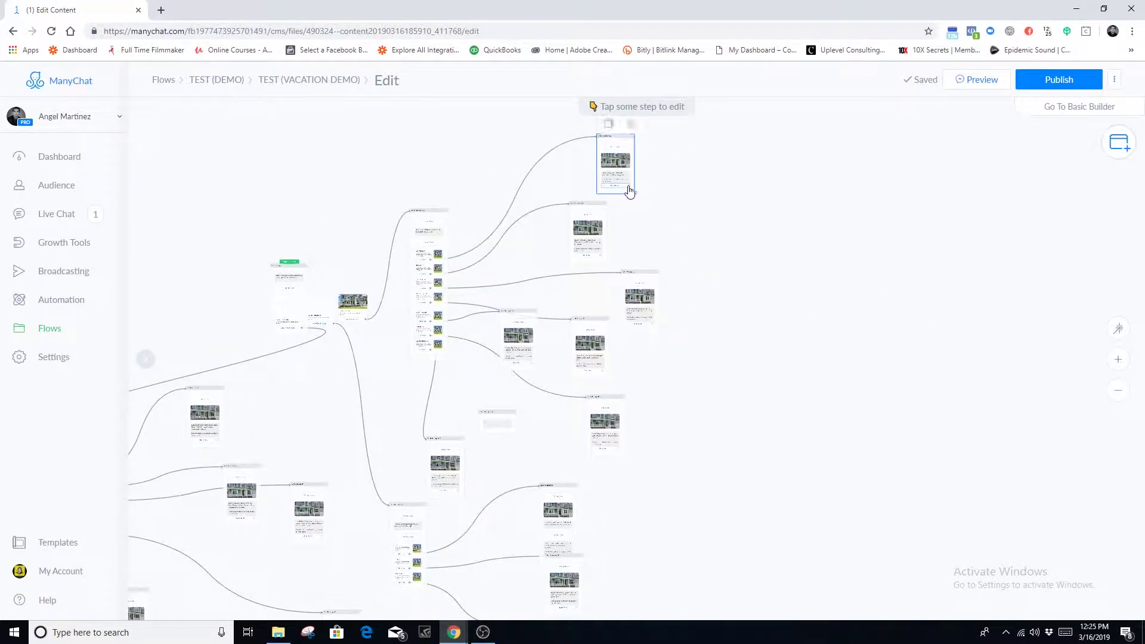
pyautogui.moveTo(629, 189); pyautogui.dragTo(842, 326)
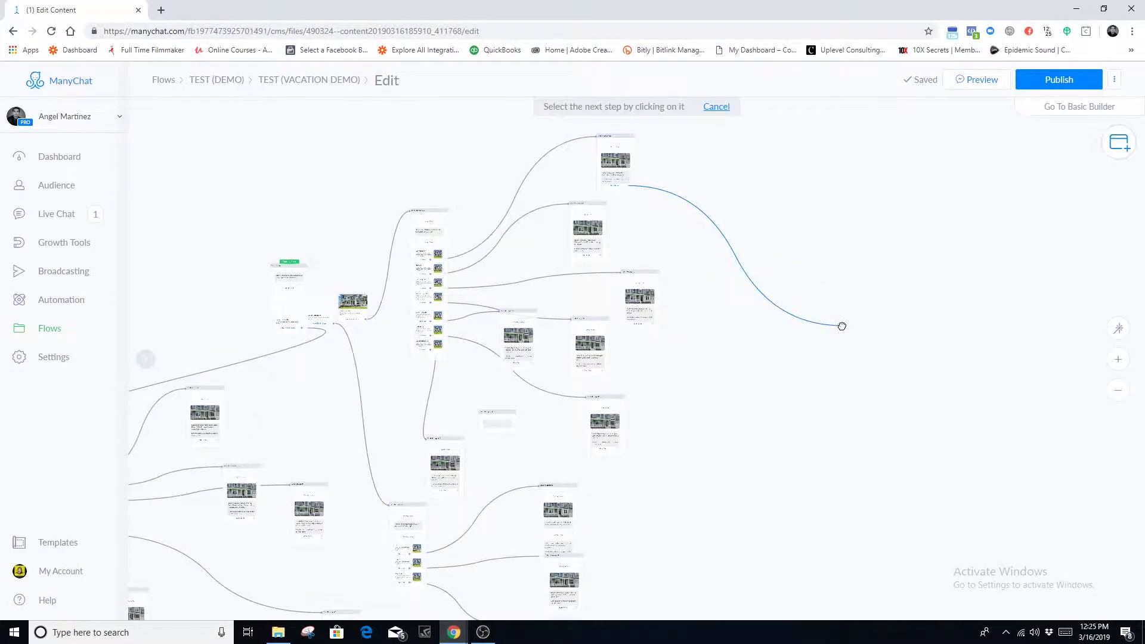
pyautogui.click(842, 326)
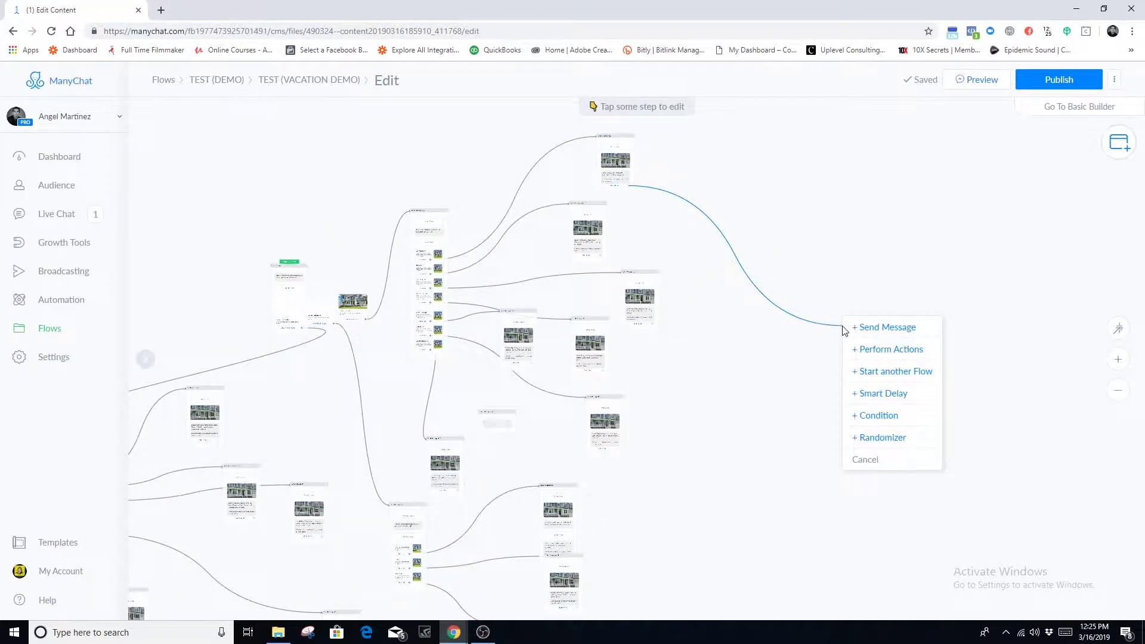
pyautogui.click(895, 372)
pyautogui.click(240, 165)
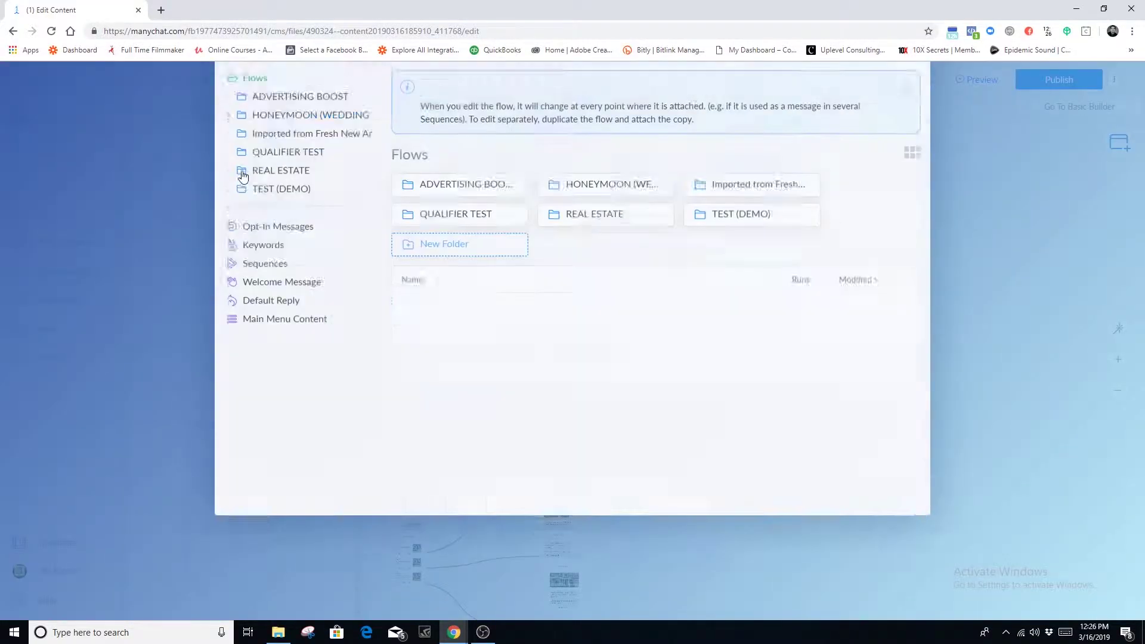
pyautogui.click(752, 276)
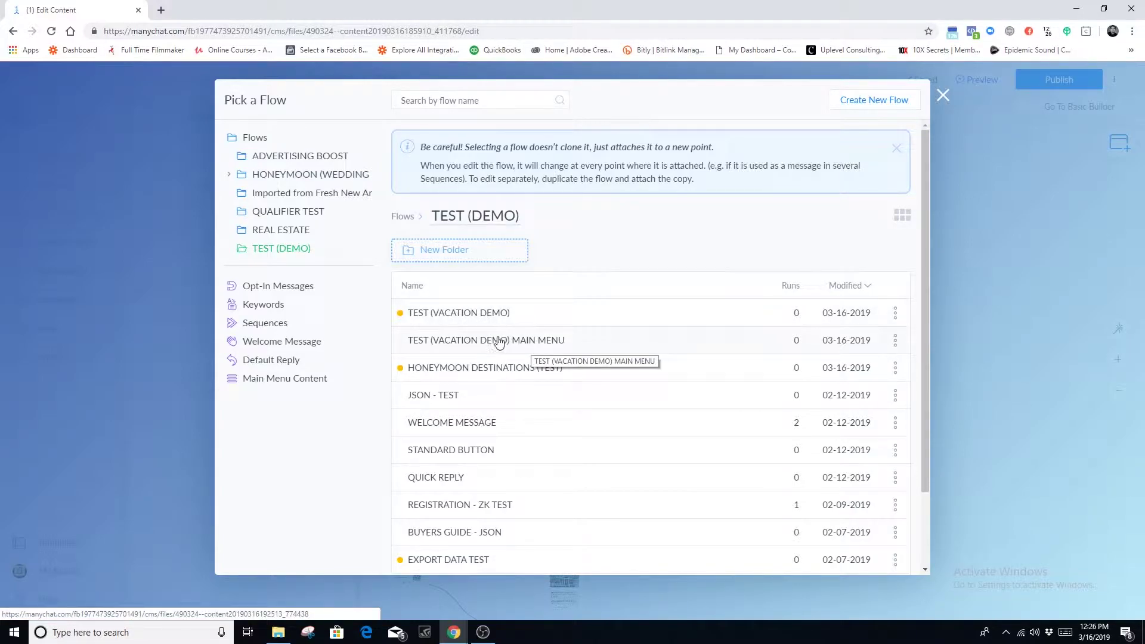
pyautogui.click(501, 345)
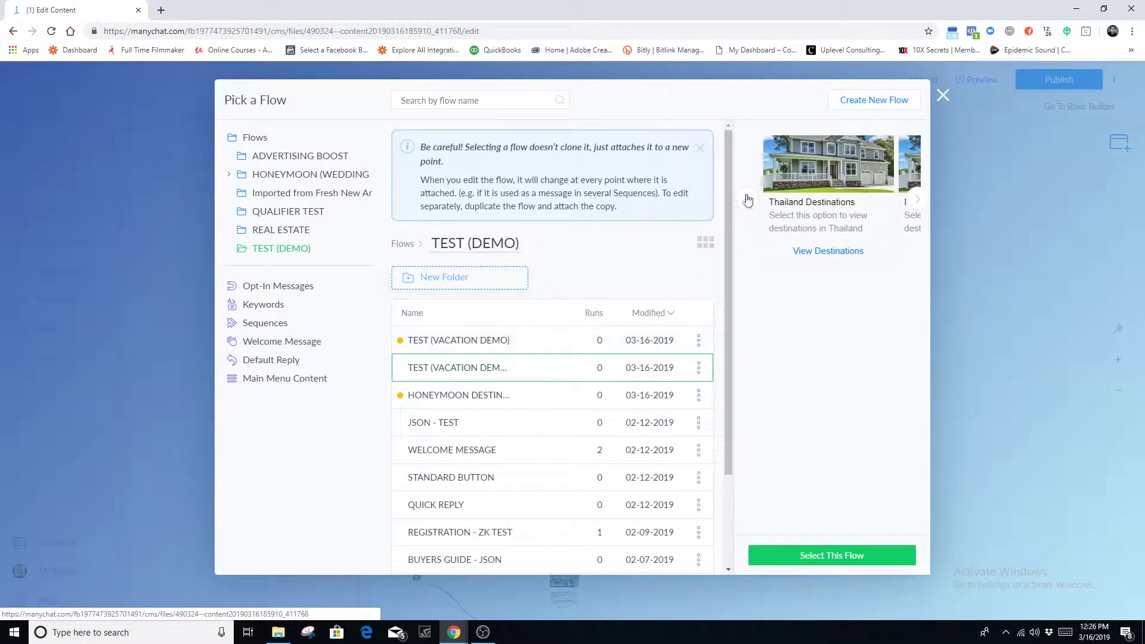
pyautogui.click(854, 555)
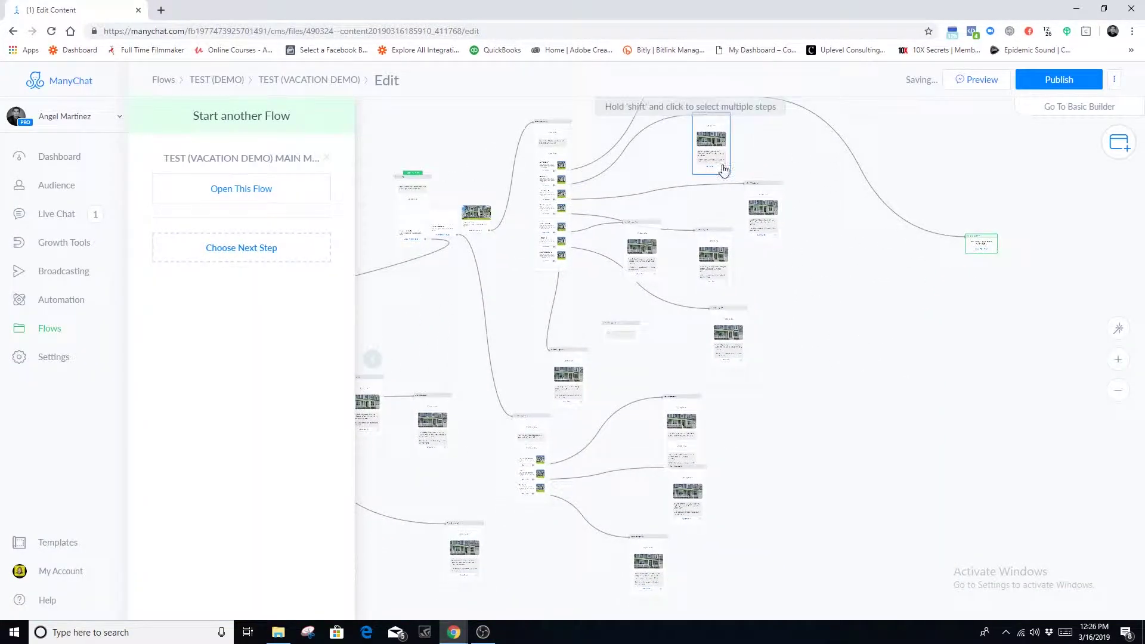
# Link the Main Menu buttons of the next U.S. details messages to the same Start another Flow step.
pyautogui.moveTo(724, 173); pyautogui.dragTo(982, 242)
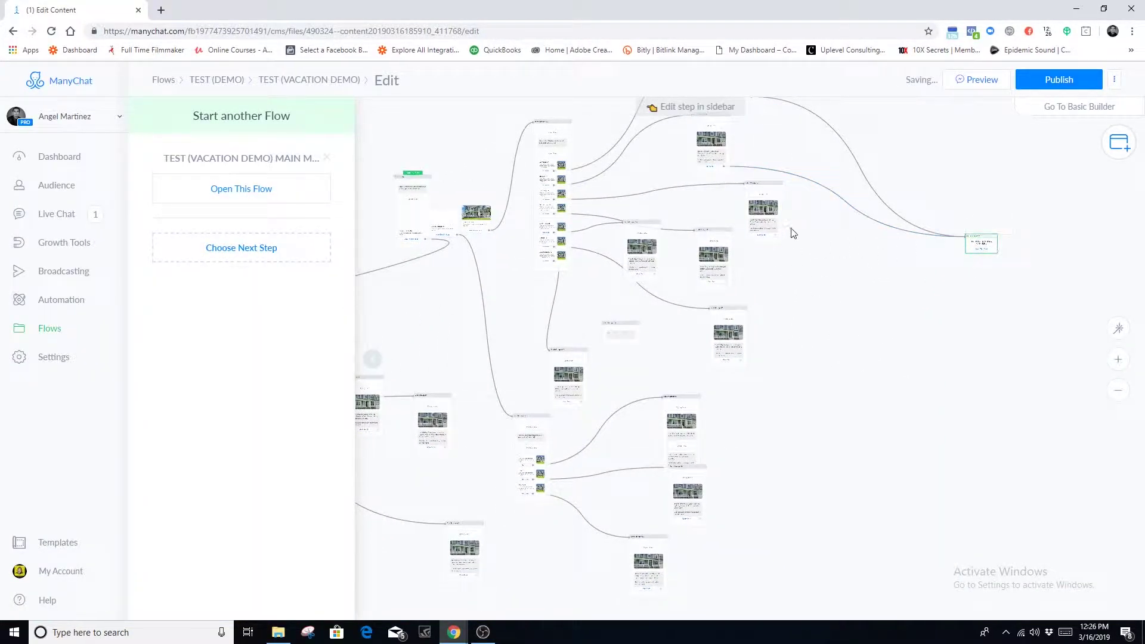
pyautogui.moveTo(776, 235); pyautogui.dragTo(995, 246)
pyautogui.click(764, 237)
pyautogui.moveTo(776, 234); pyautogui.dragTo(980, 243)
pyautogui.click(713, 261)
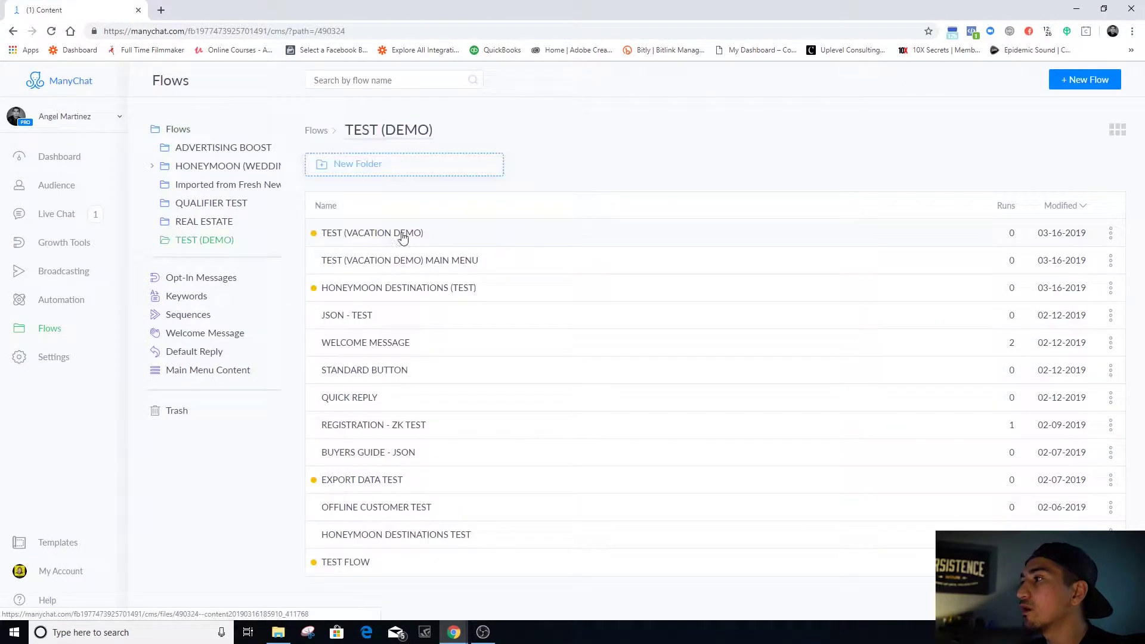
# Reopen TEST (VACATION DEMO) for editing and link the Main Menu buttons of the two lowest details messages to the Start another Flow step.
pyautogui.click(402, 233)
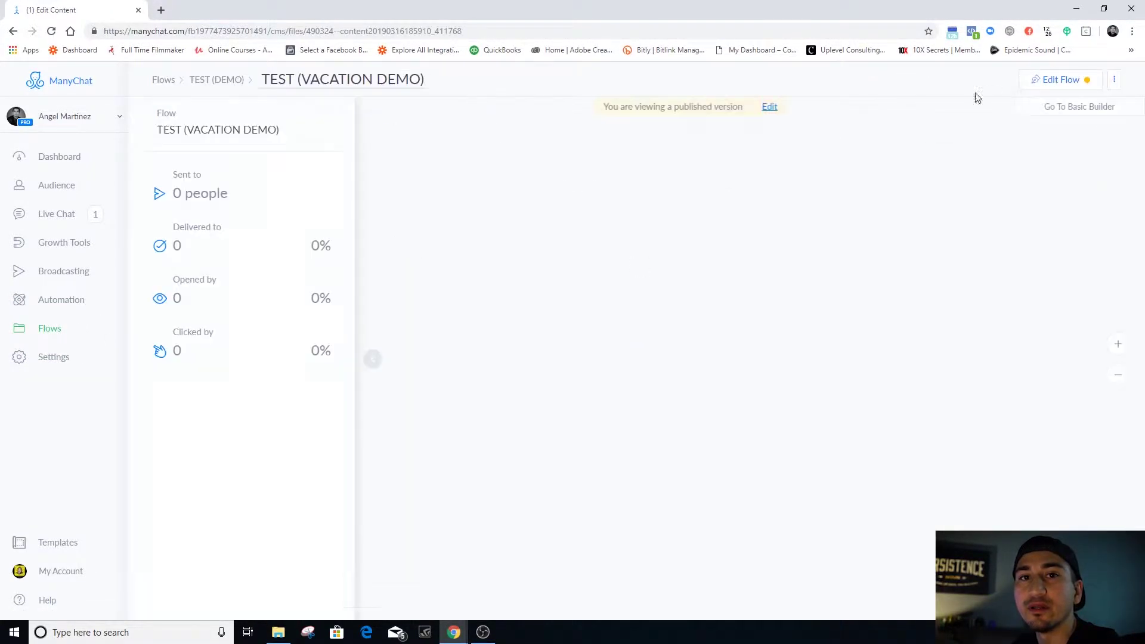
pyautogui.click(698, 495)
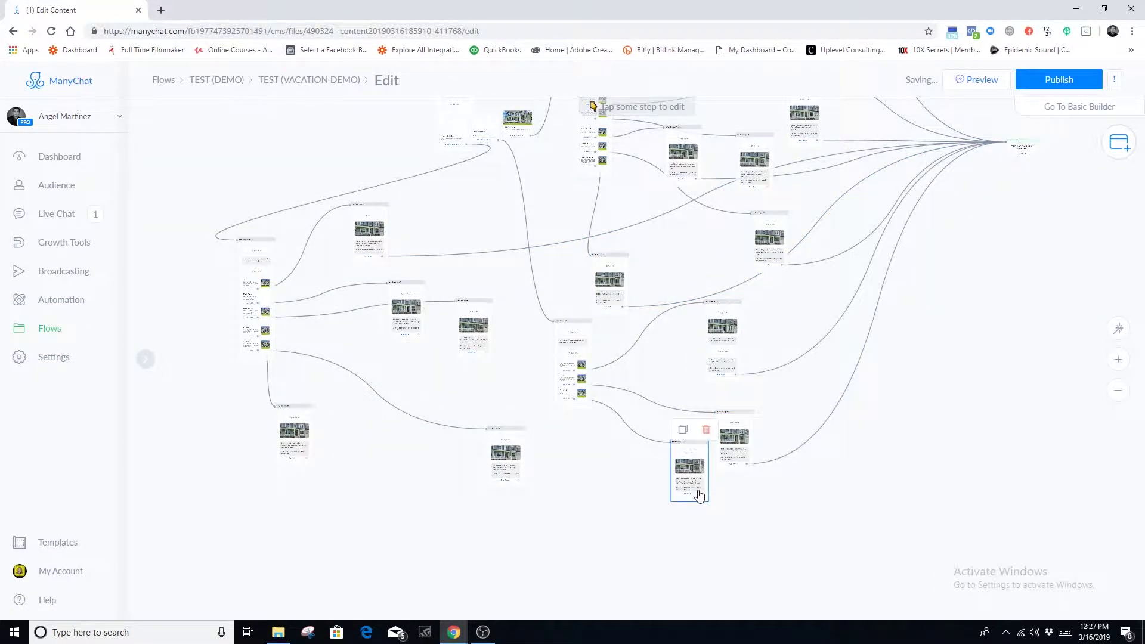
pyautogui.click(703, 498)
pyautogui.click(1017, 146)
pyautogui.click(515, 484)
pyautogui.click(519, 484)
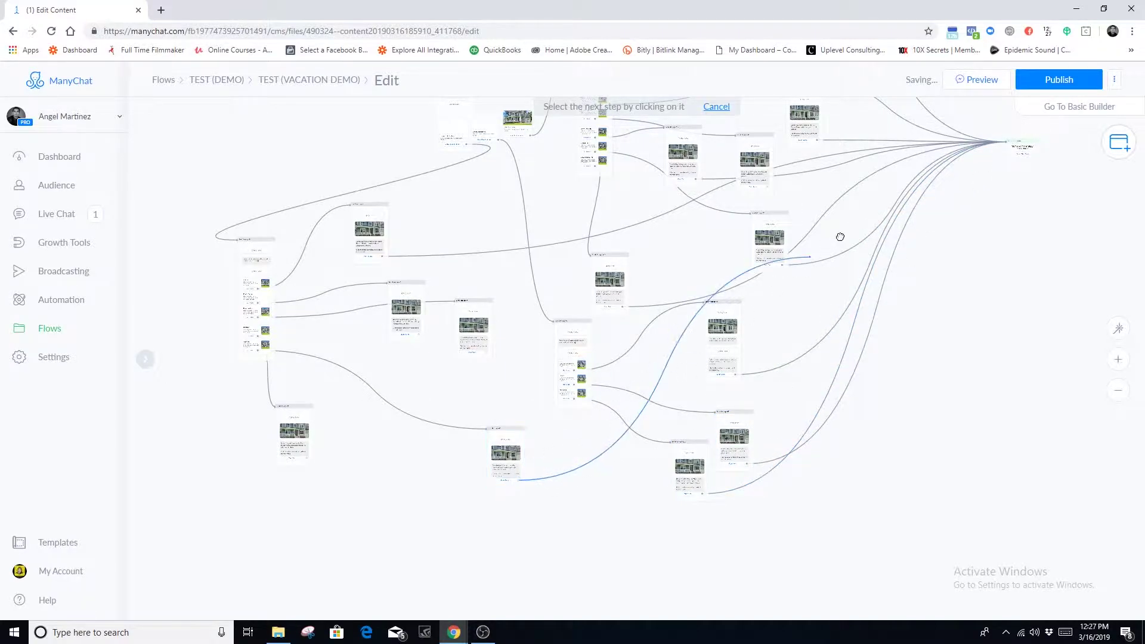
pyautogui.click(1015, 146)
# Link the Main Menu buttons of the remaining three Mexico details messages, including Nuevo Vallarta, to the Start another Flow step.
pyautogui.click(489, 358)
pyautogui.click(486, 356)
pyautogui.click(1017, 146)
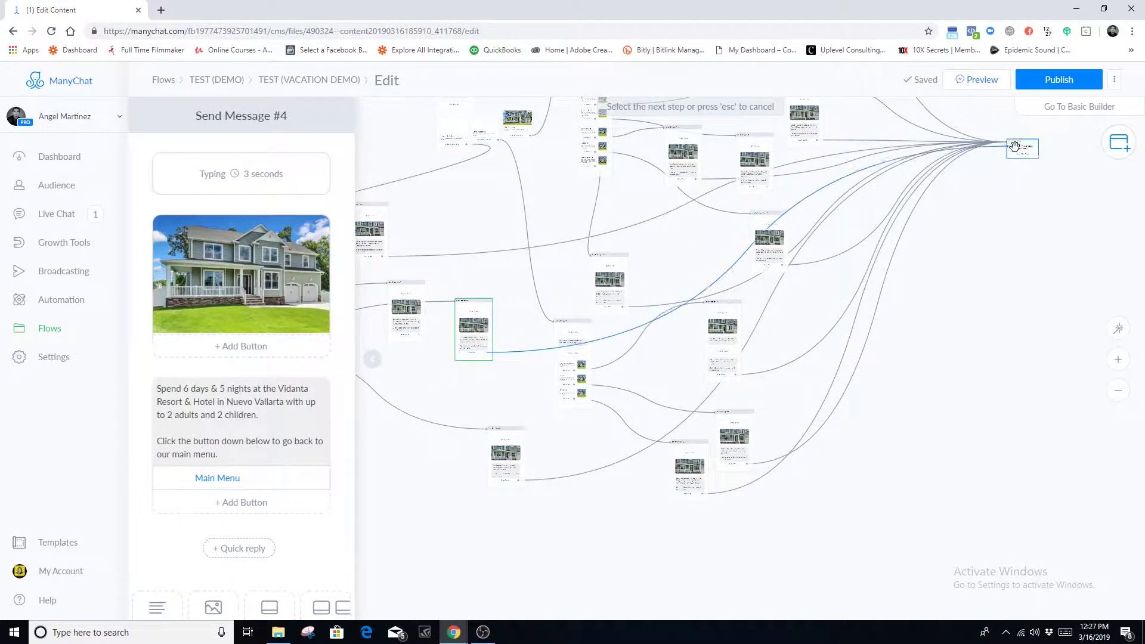
pyautogui.click(987, 331)
pyautogui.click(307, 463)
pyautogui.click(305, 458)
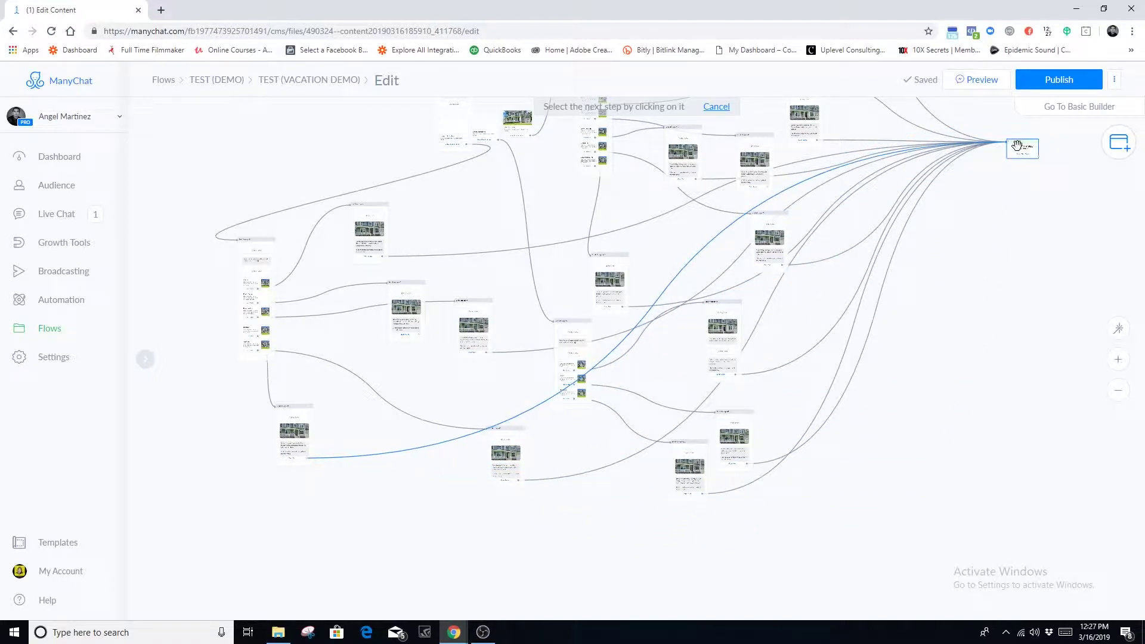
pyautogui.click(1016, 146)
pyautogui.moveTo(424, 345)
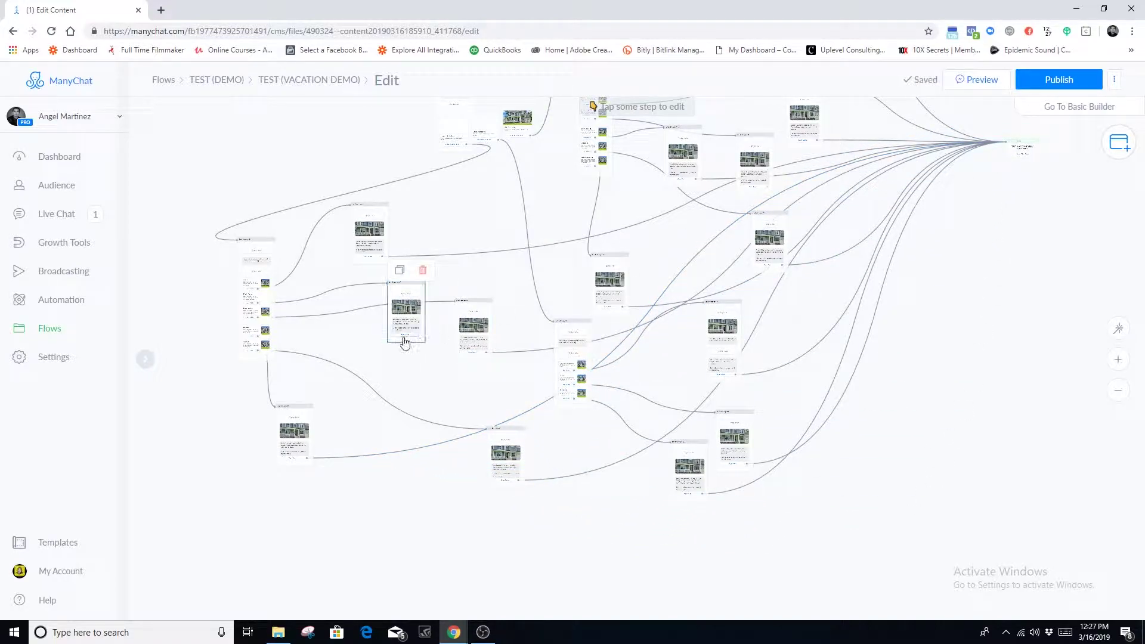
pyautogui.click(419, 337)
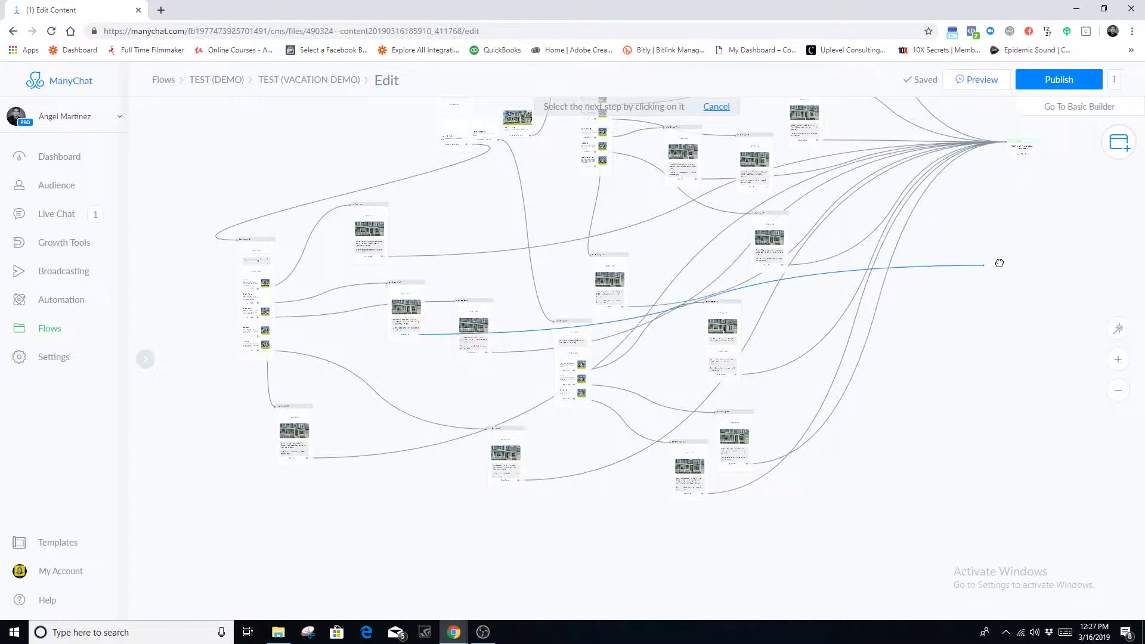
pyautogui.click(1021, 148)
# Spread out the flow layout by moving the starting message and the U.S. destination list away from the details messages.
pyautogui.moveTo(1012, 308); pyautogui.dragTo(894, 432)
pyautogui.moveTo(355, 215); pyautogui.dragTo(174, 136)
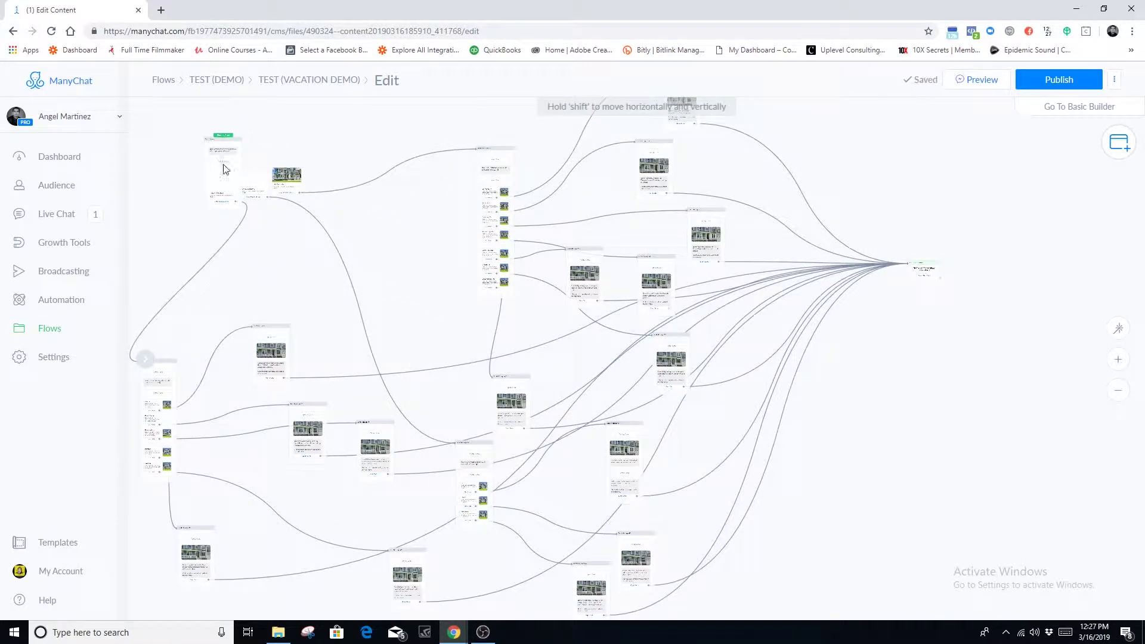
pyautogui.moveTo(500, 214); pyautogui.dragTo(389, 212)
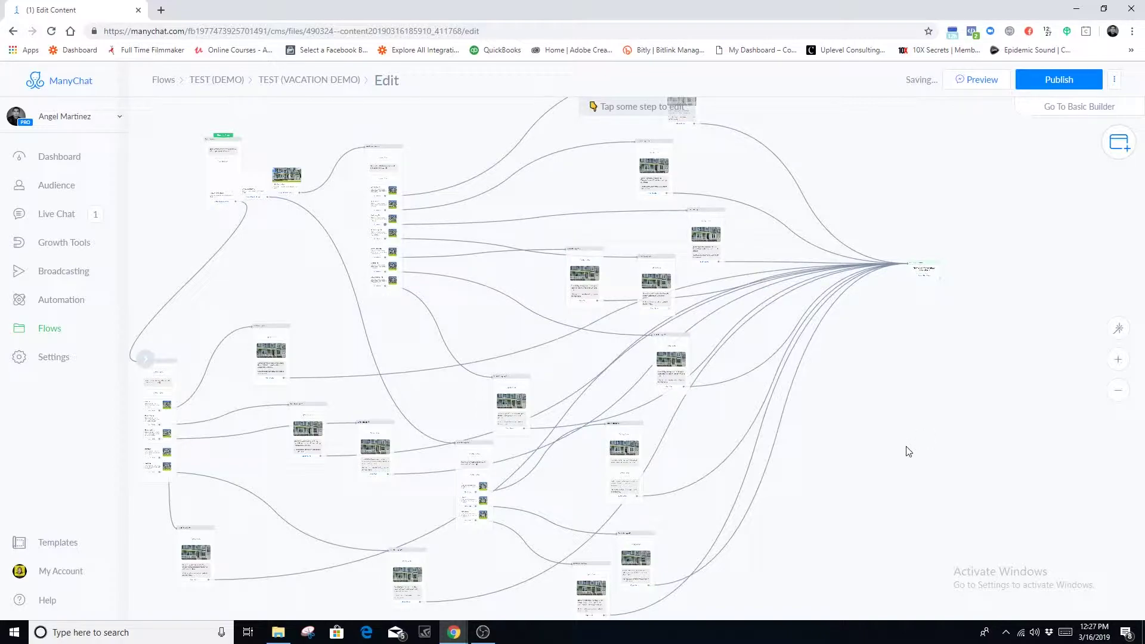
pyautogui.moveTo(913, 402); pyautogui.dragTo(945, 403)
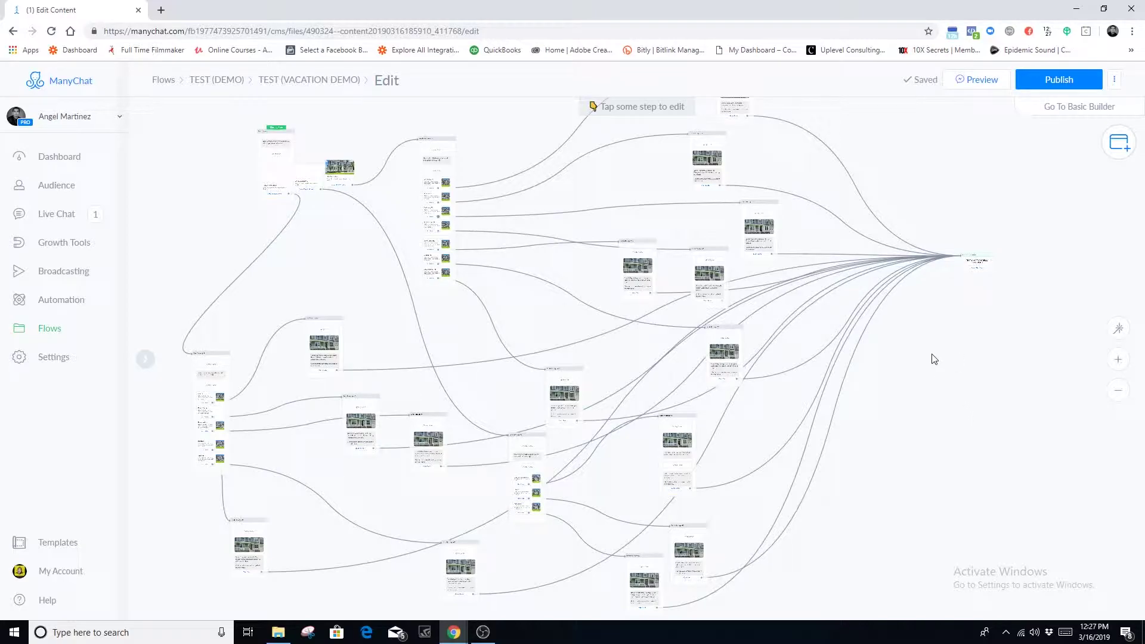
# Link the Main Menu button in the Westgate Williamsburg details message to the Start another Flow step and publish the flow.
pyautogui.click(1061, 83)
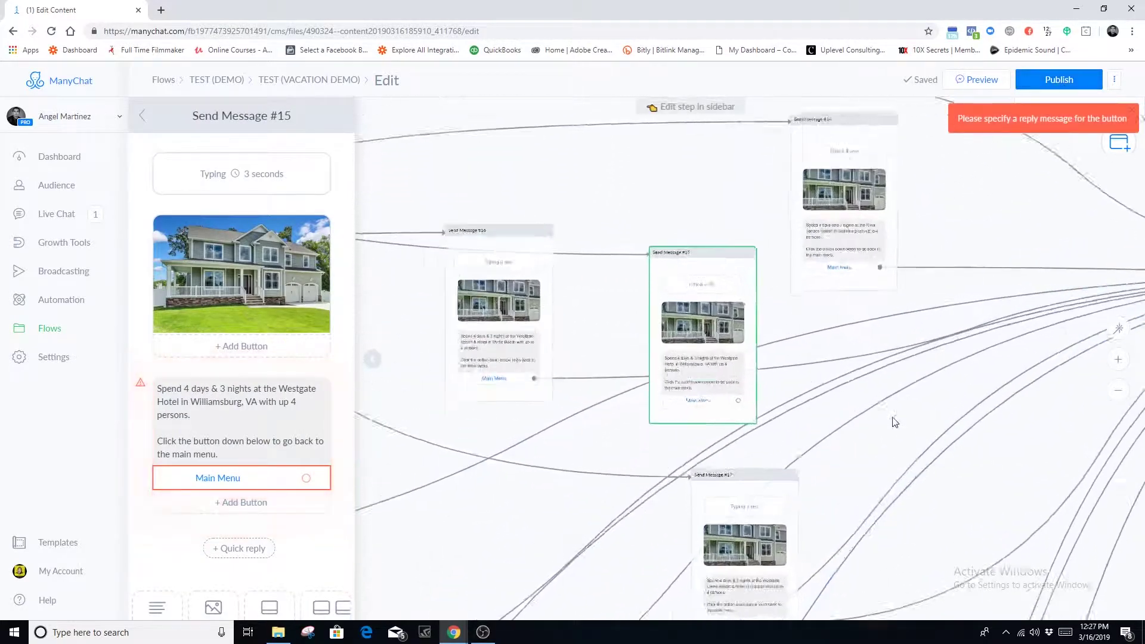
pyautogui.moveTo(877, 426); pyautogui.dragTo(521, 332)
pyautogui.scroll(1, 948, 257)
pyautogui.moveTo(914, 361); pyautogui.dragTo(789, 434)
pyautogui.scroll(3, 723, 467)
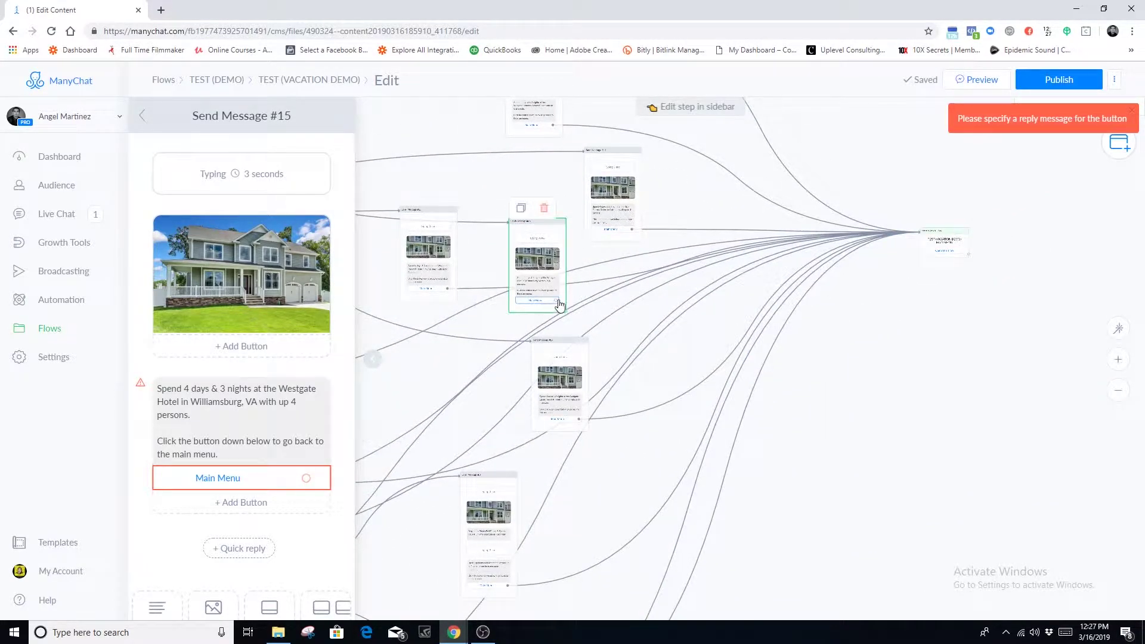
pyautogui.click(557, 301)
pyautogui.click(943, 242)
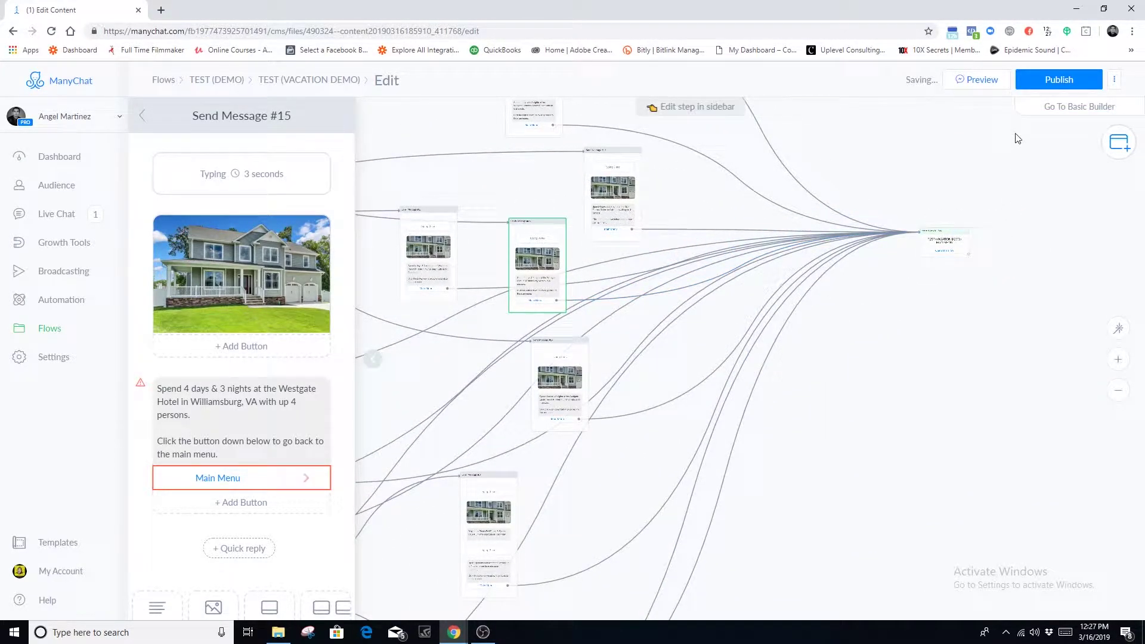
pyautogui.click(1069, 81)
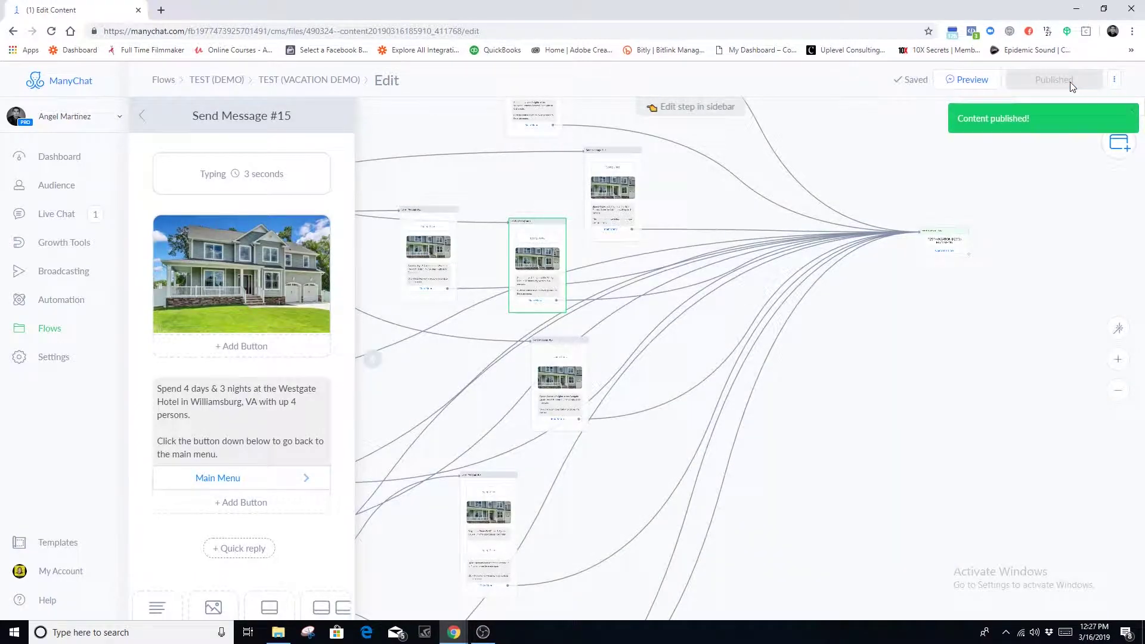
# Open the TEST (VACATION DEMO) MAIN MENU flow for editing and delete its shared Send Message #19 step.
pyautogui.click(60, 332)
pyautogui.click(570, 188)
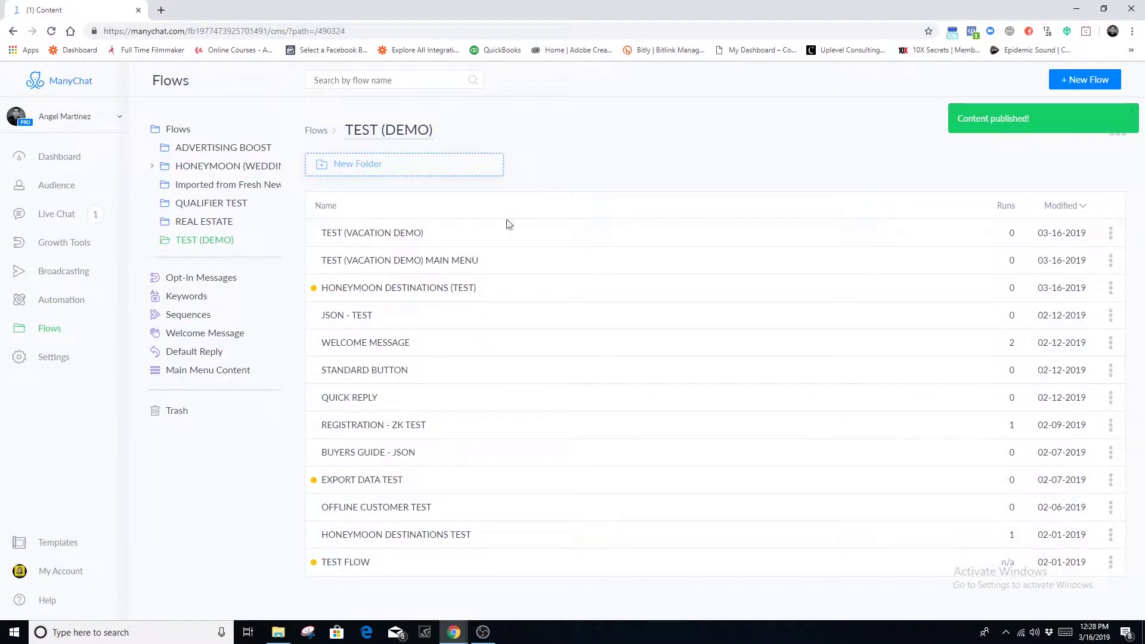
pyautogui.click(462, 258)
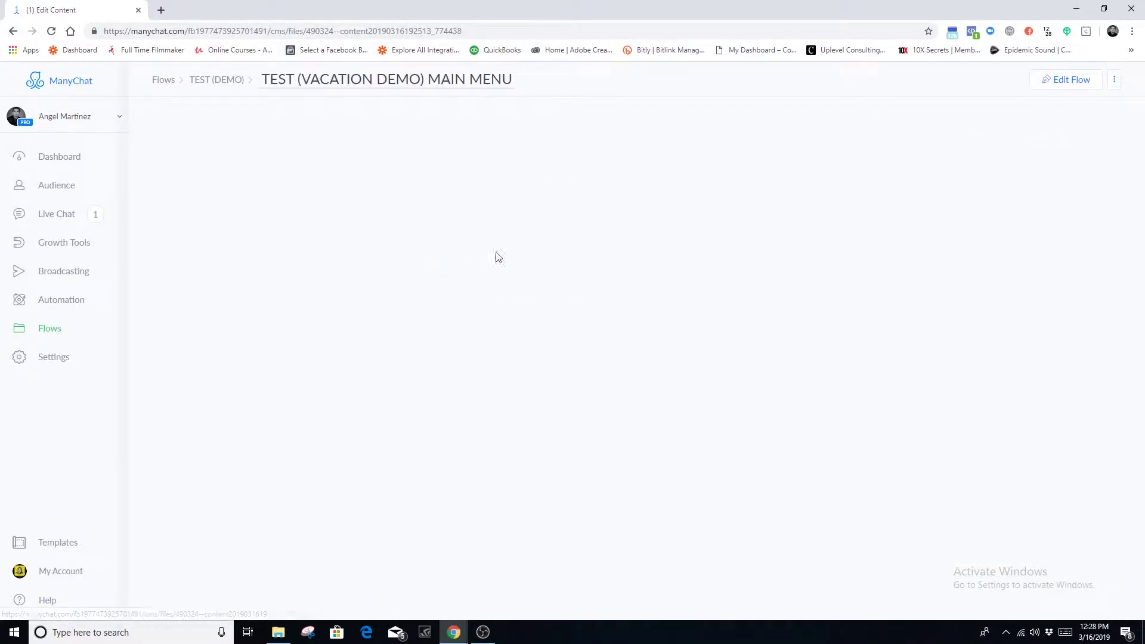
pyautogui.click(1059, 87)
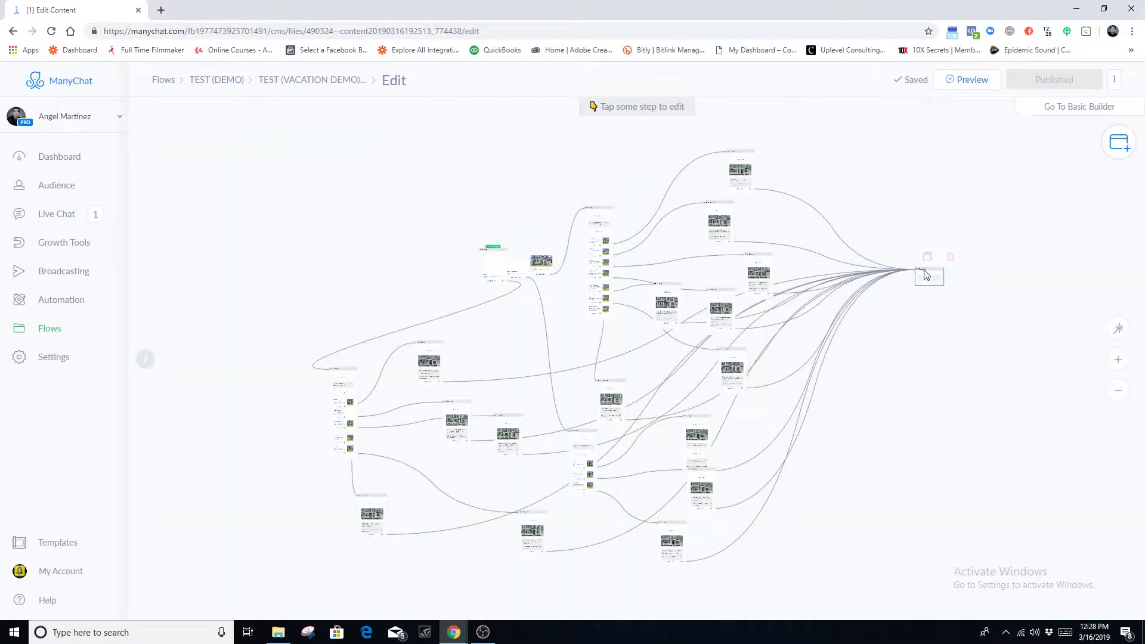
pyautogui.click(950, 258)
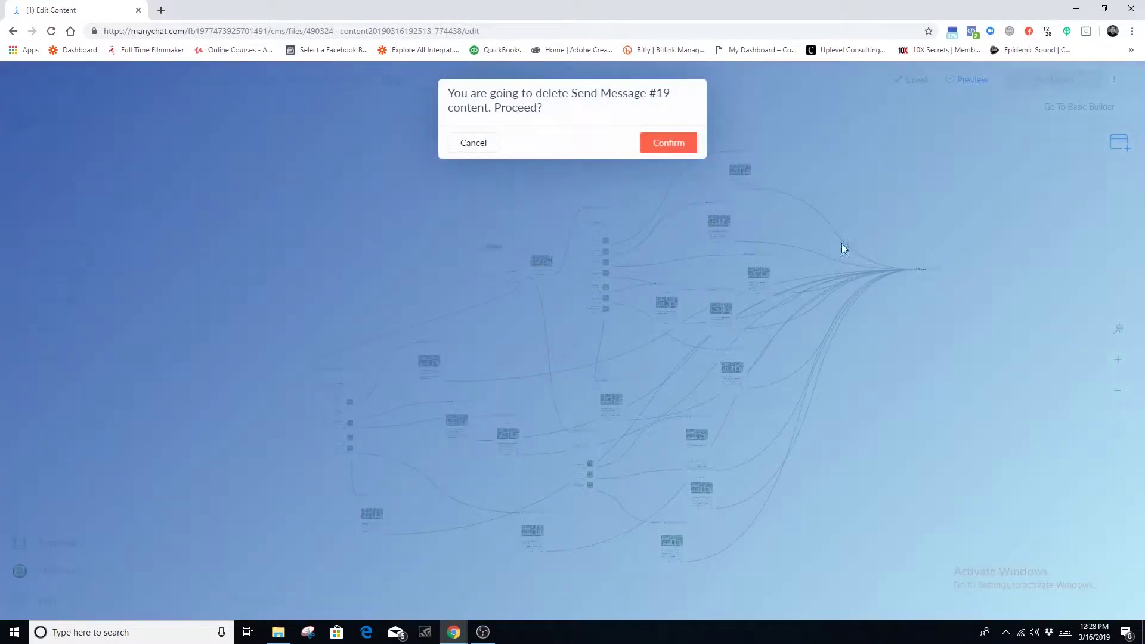
pyautogui.click(665, 147)
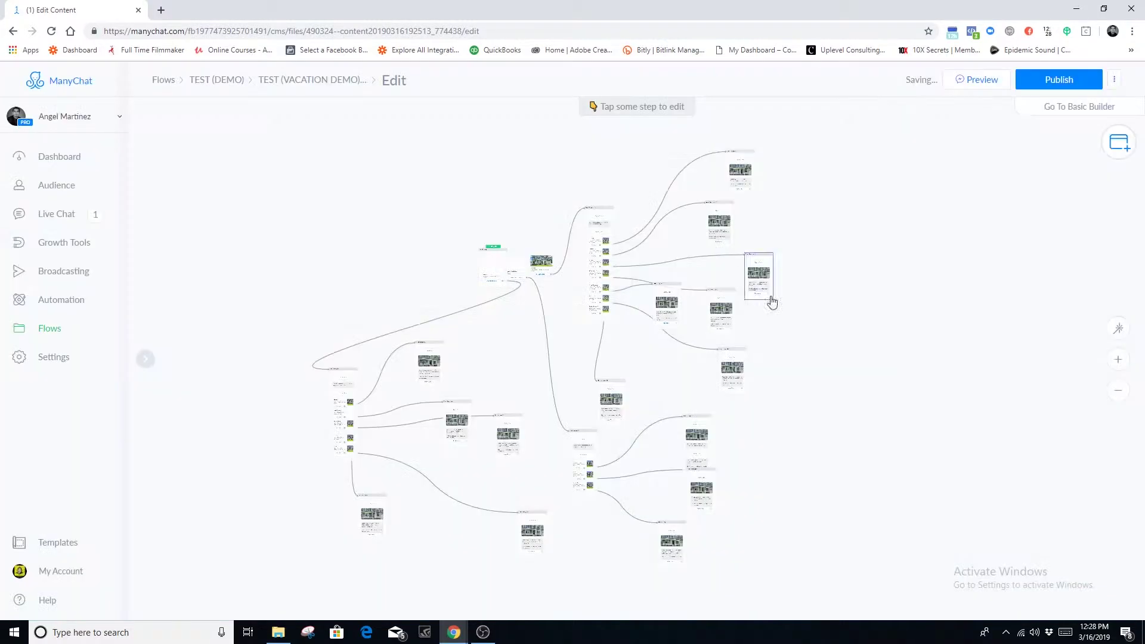
# Connect the uppermost details message's Main Menu button in this flow to a new Start another Flow step using TEST (VACATION DEMO) MAIN MENU.
pyautogui.click(750, 191)
pyautogui.click(868, 260)
pyautogui.moveTo(750, 189); pyautogui.dragTo(952, 276)
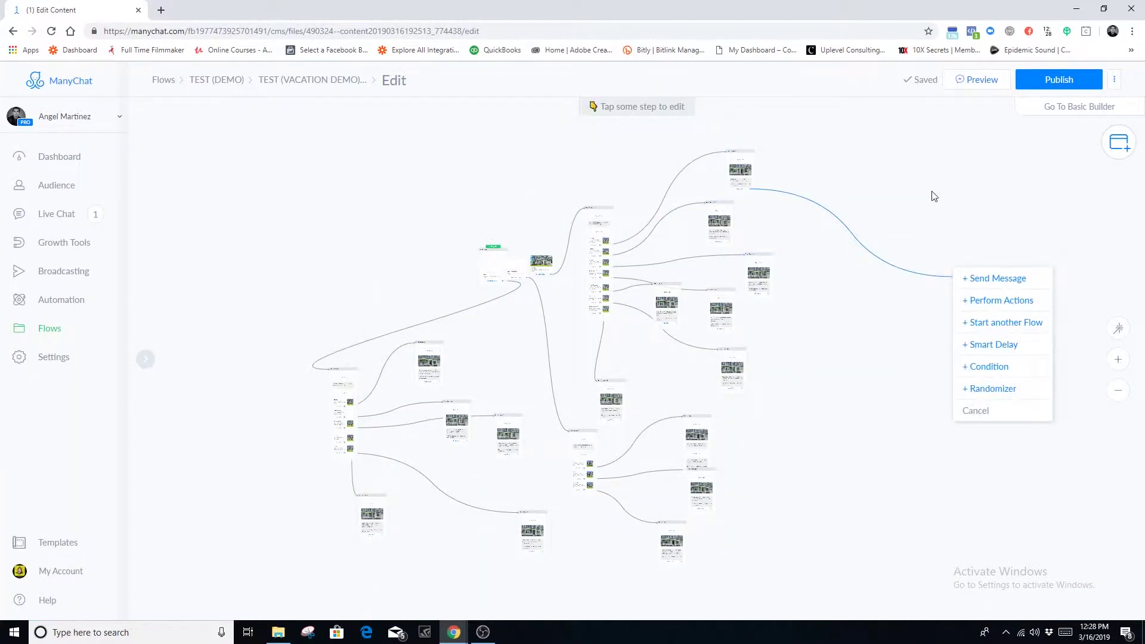
pyautogui.click(1006, 322)
pyautogui.click(241, 179)
pyautogui.click(465, 237)
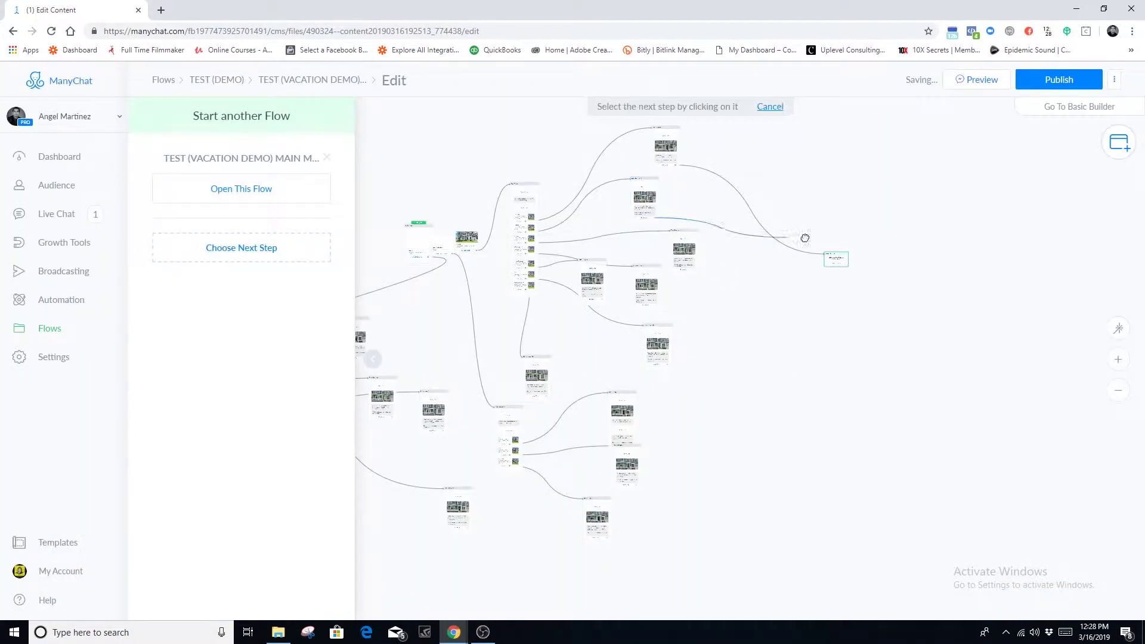